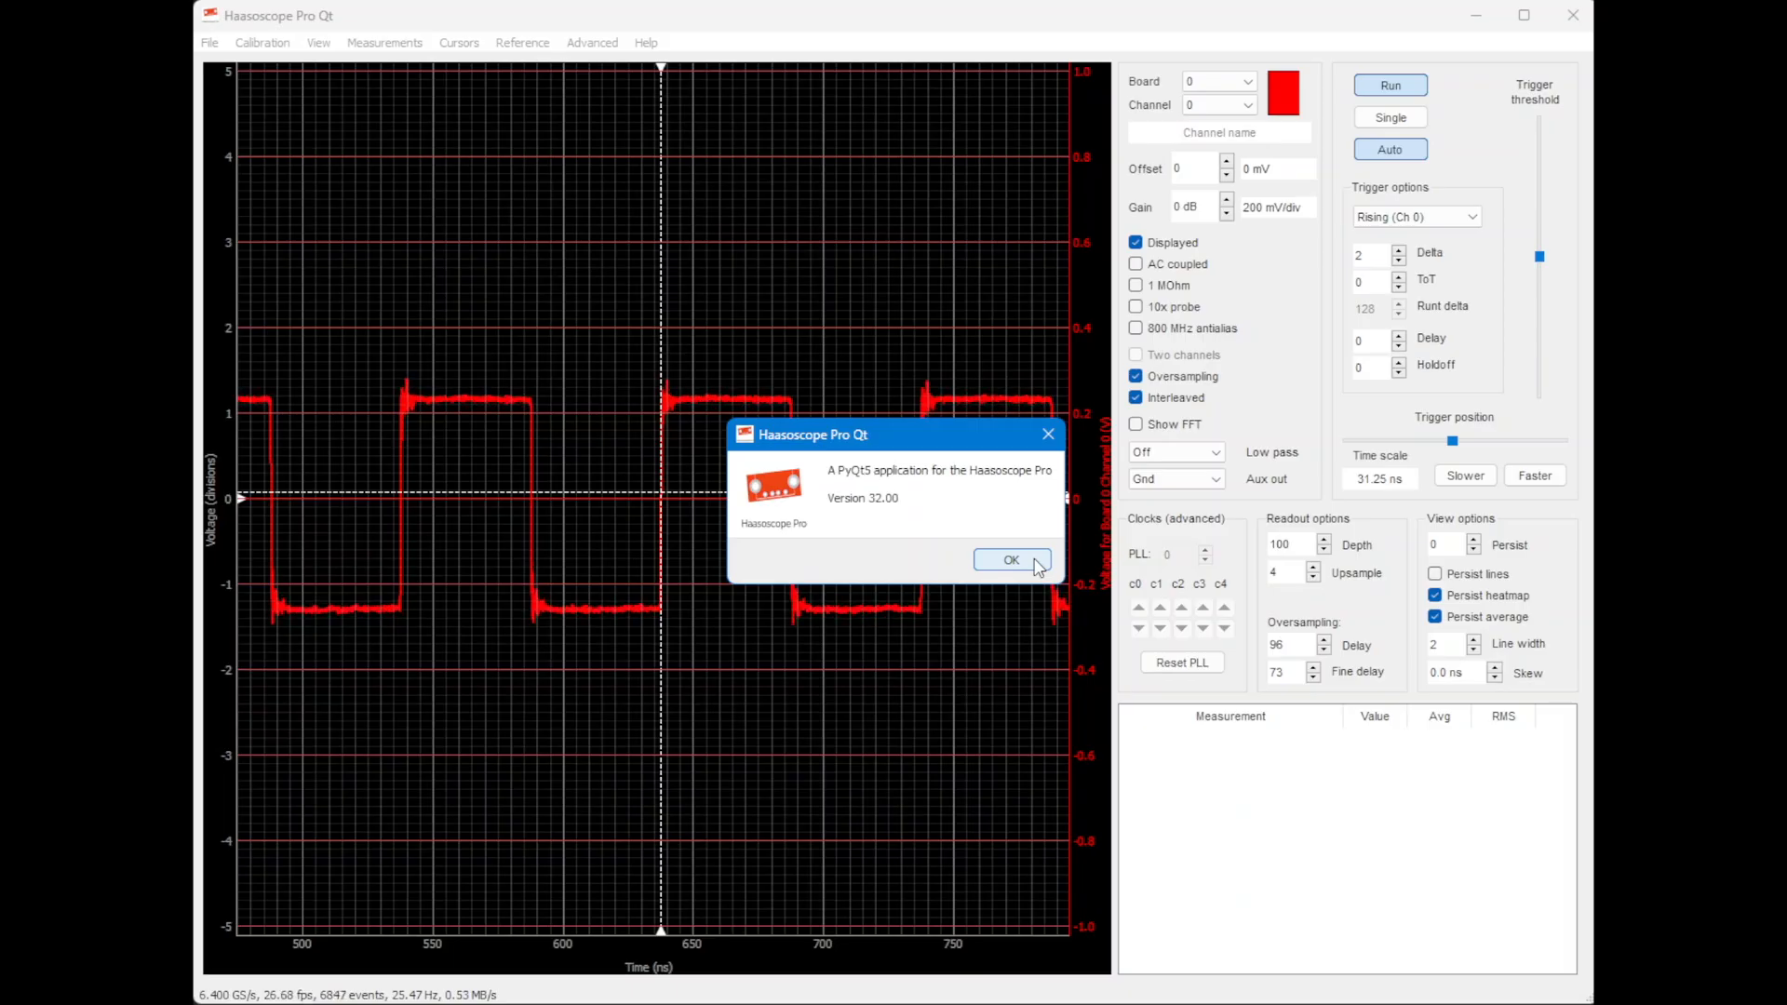
Step: Close the version information and set the display persistence to 7
{"action": "left_click", "coordinate": [1033, 561]}
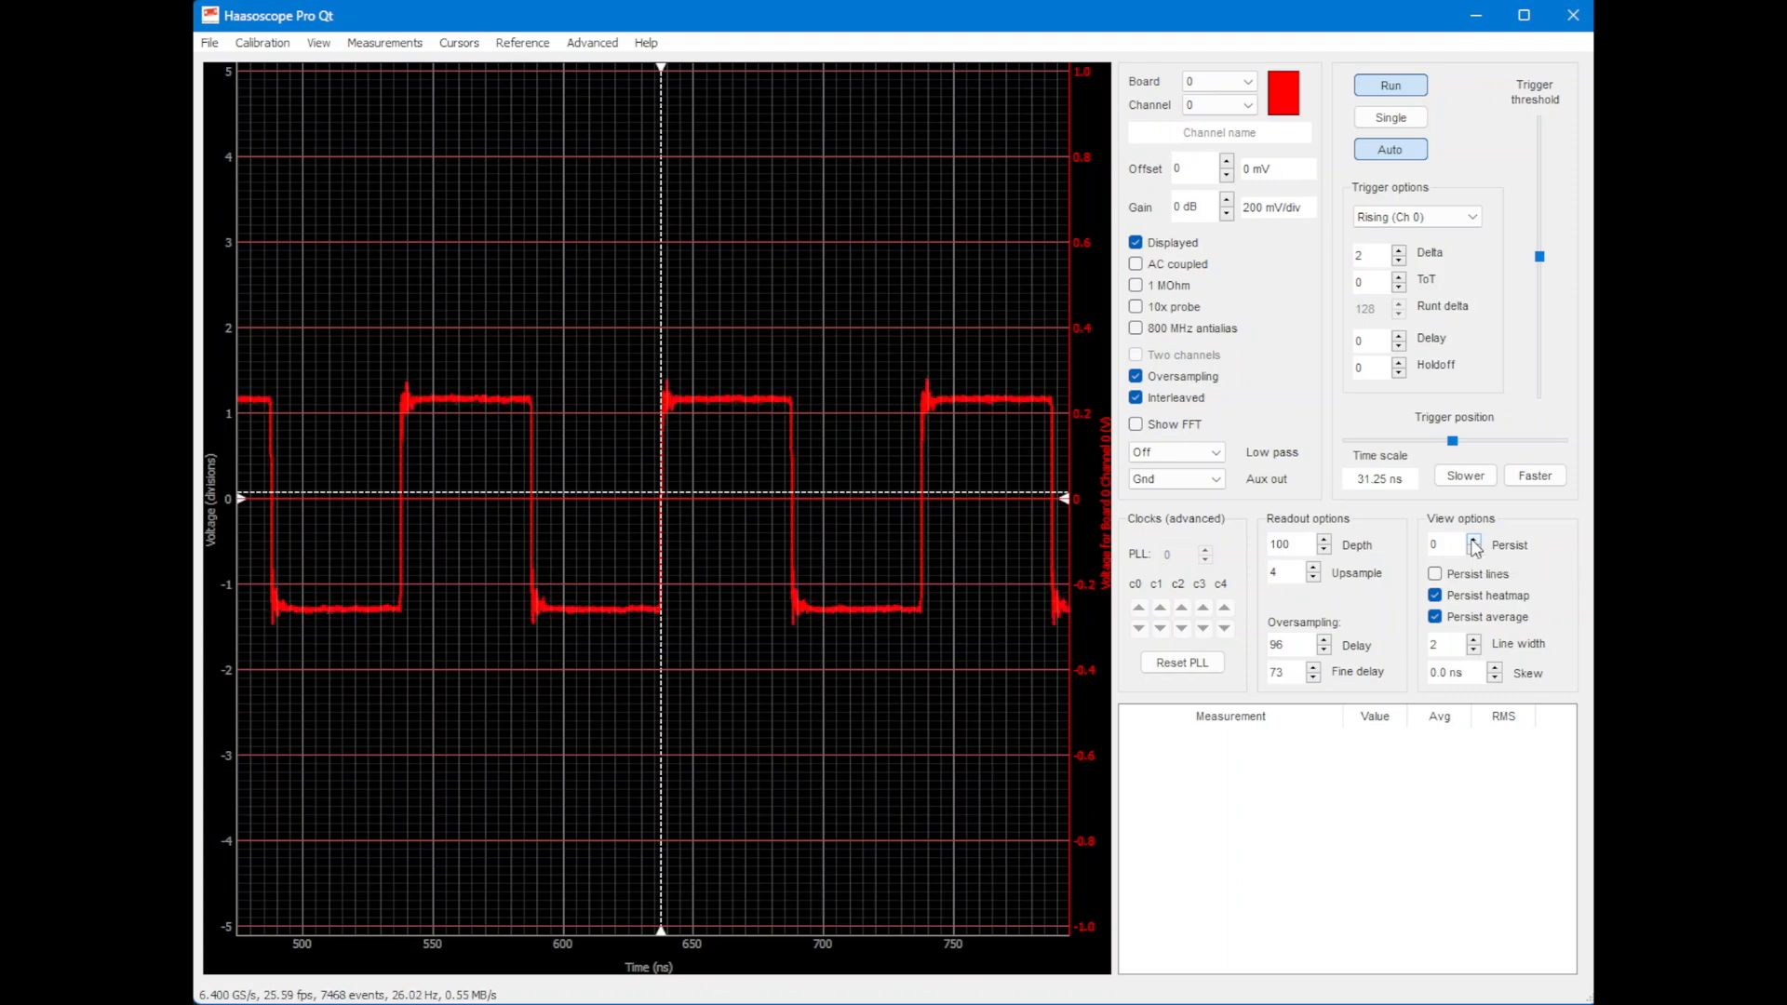
{"action": "left_click", "coordinate": [1475, 540]}
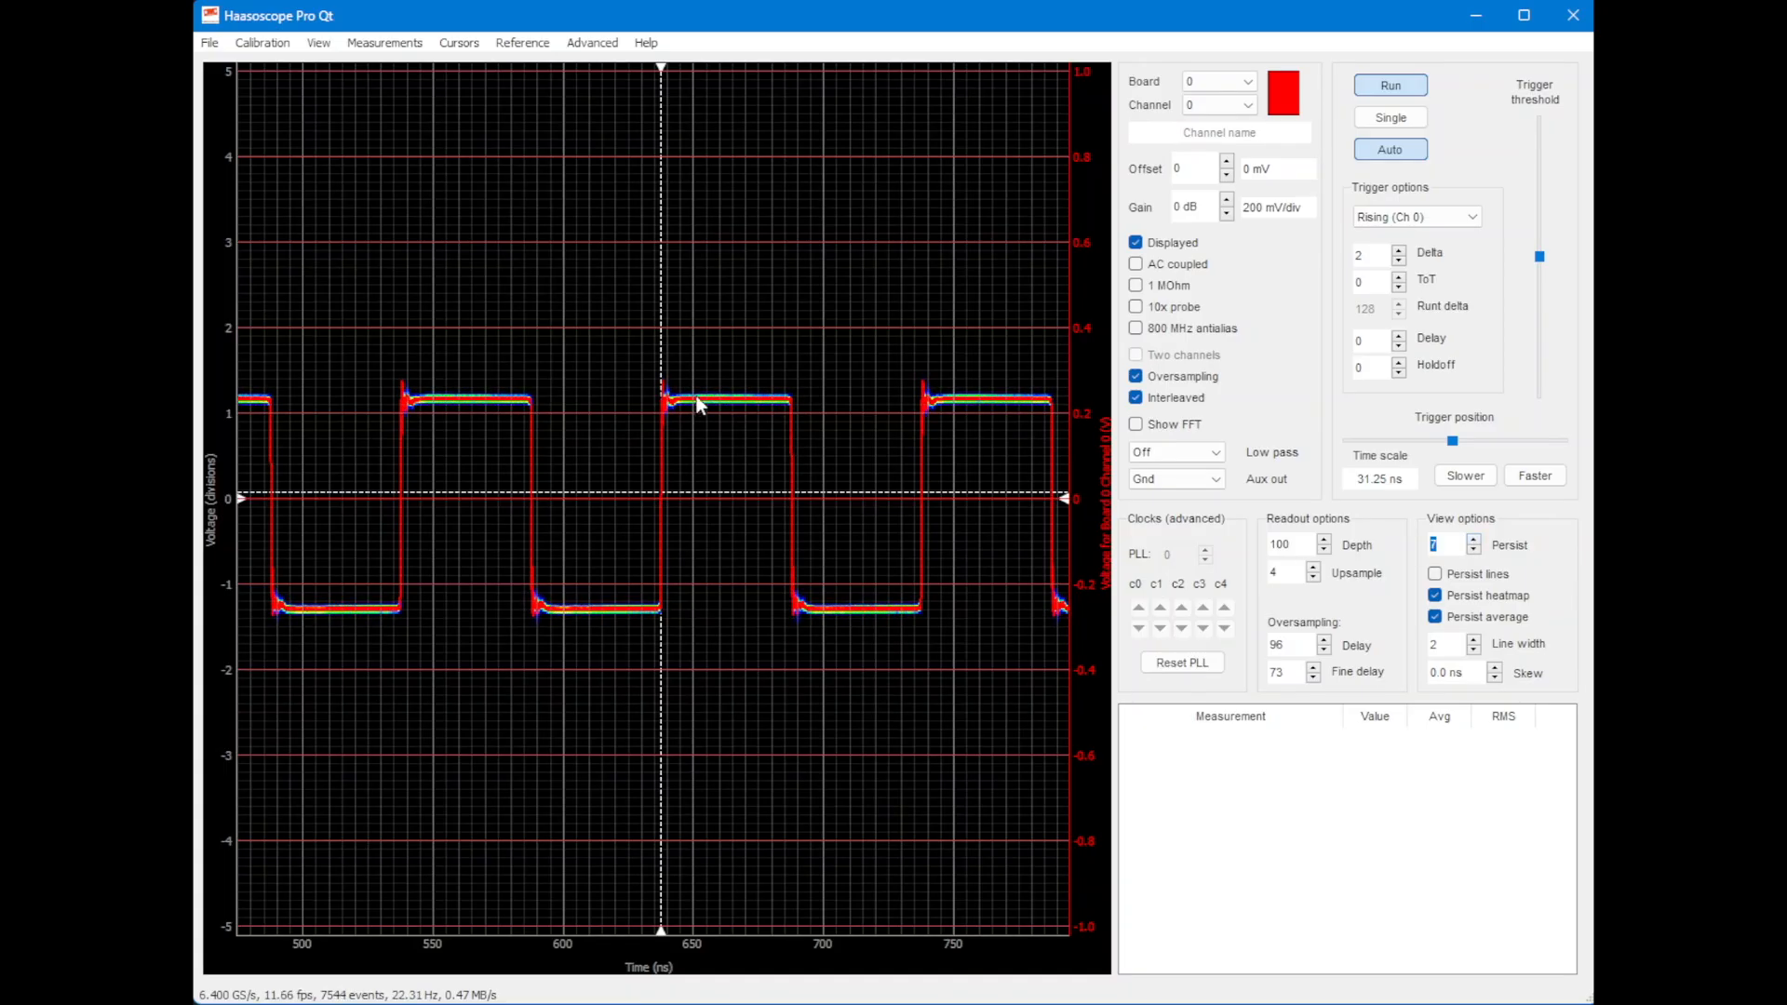
Step: Shorten the time scale to 1.953 ns to expand the waveform's rising edge
{"action": "left_click", "coordinate": [1536, 476]}
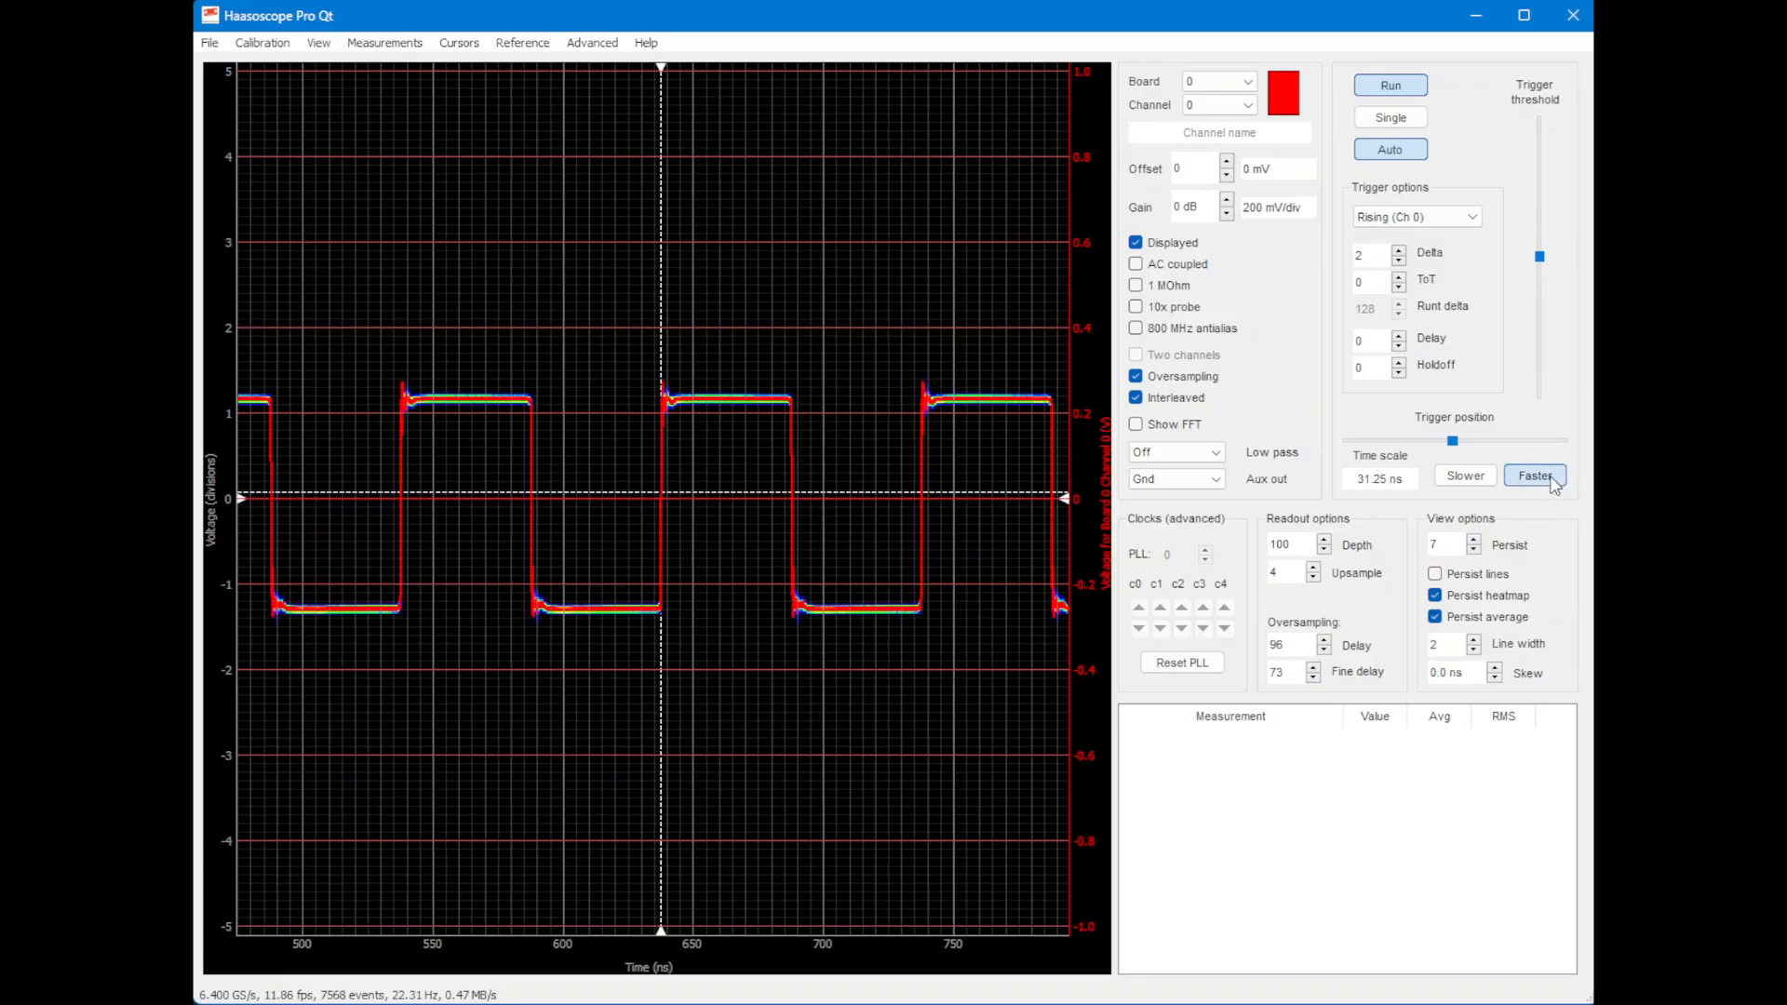
{"action": "left_click", "coordinate": [1535, 476]}
{"action": "left_click", "coordinate": [1535, 476]}
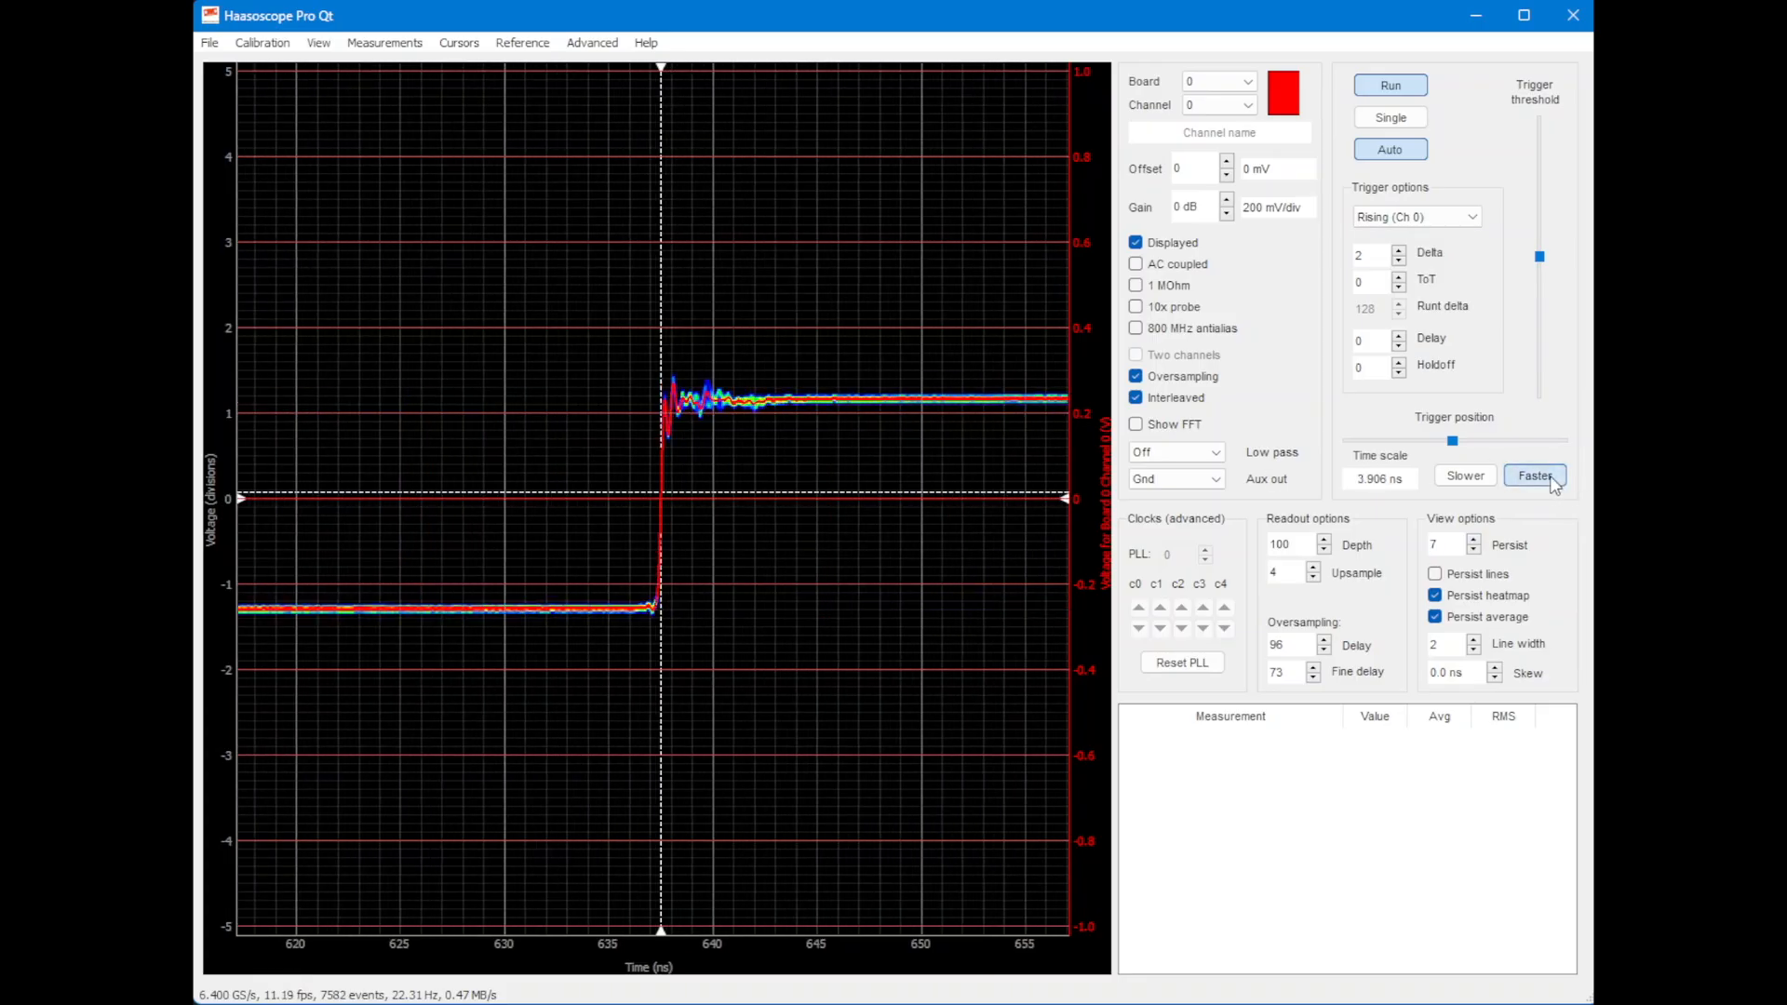
{"action": "left_click", "coordinate": [1536, 475]}
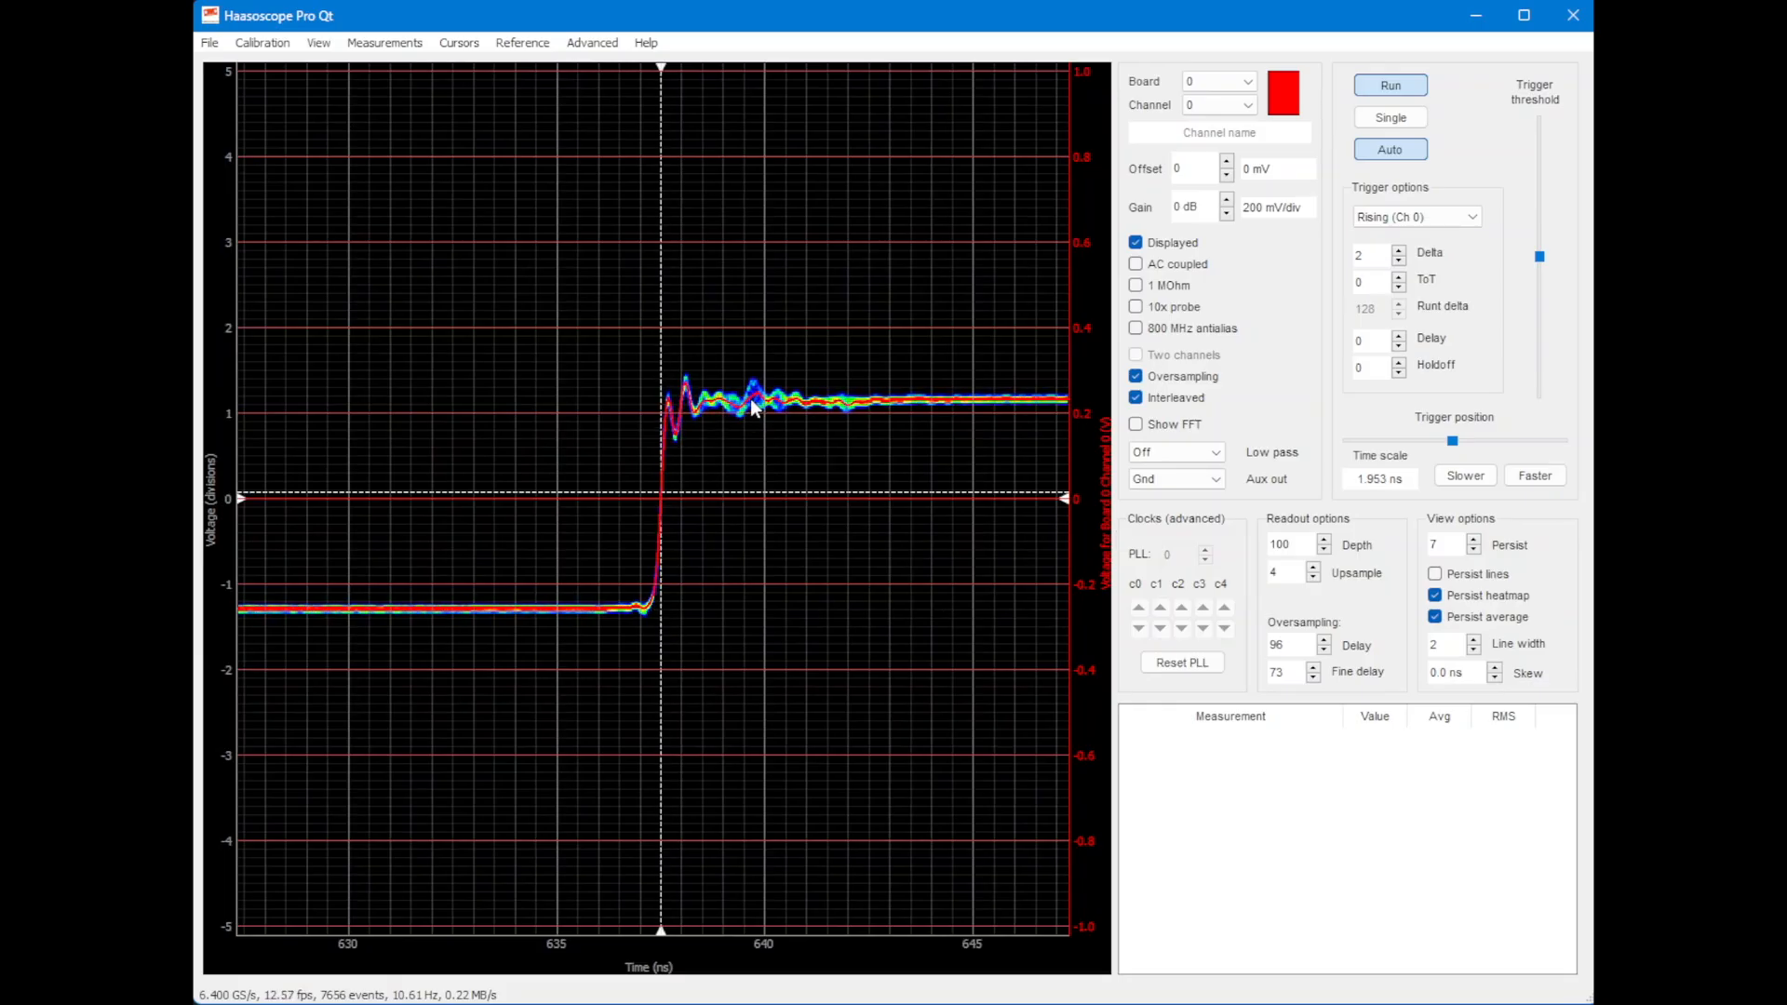
Step: Turn off the persistence average and shorten the time scale to 488.3 ps
{"action": "left_click", "coordinate": [1522, 625]}
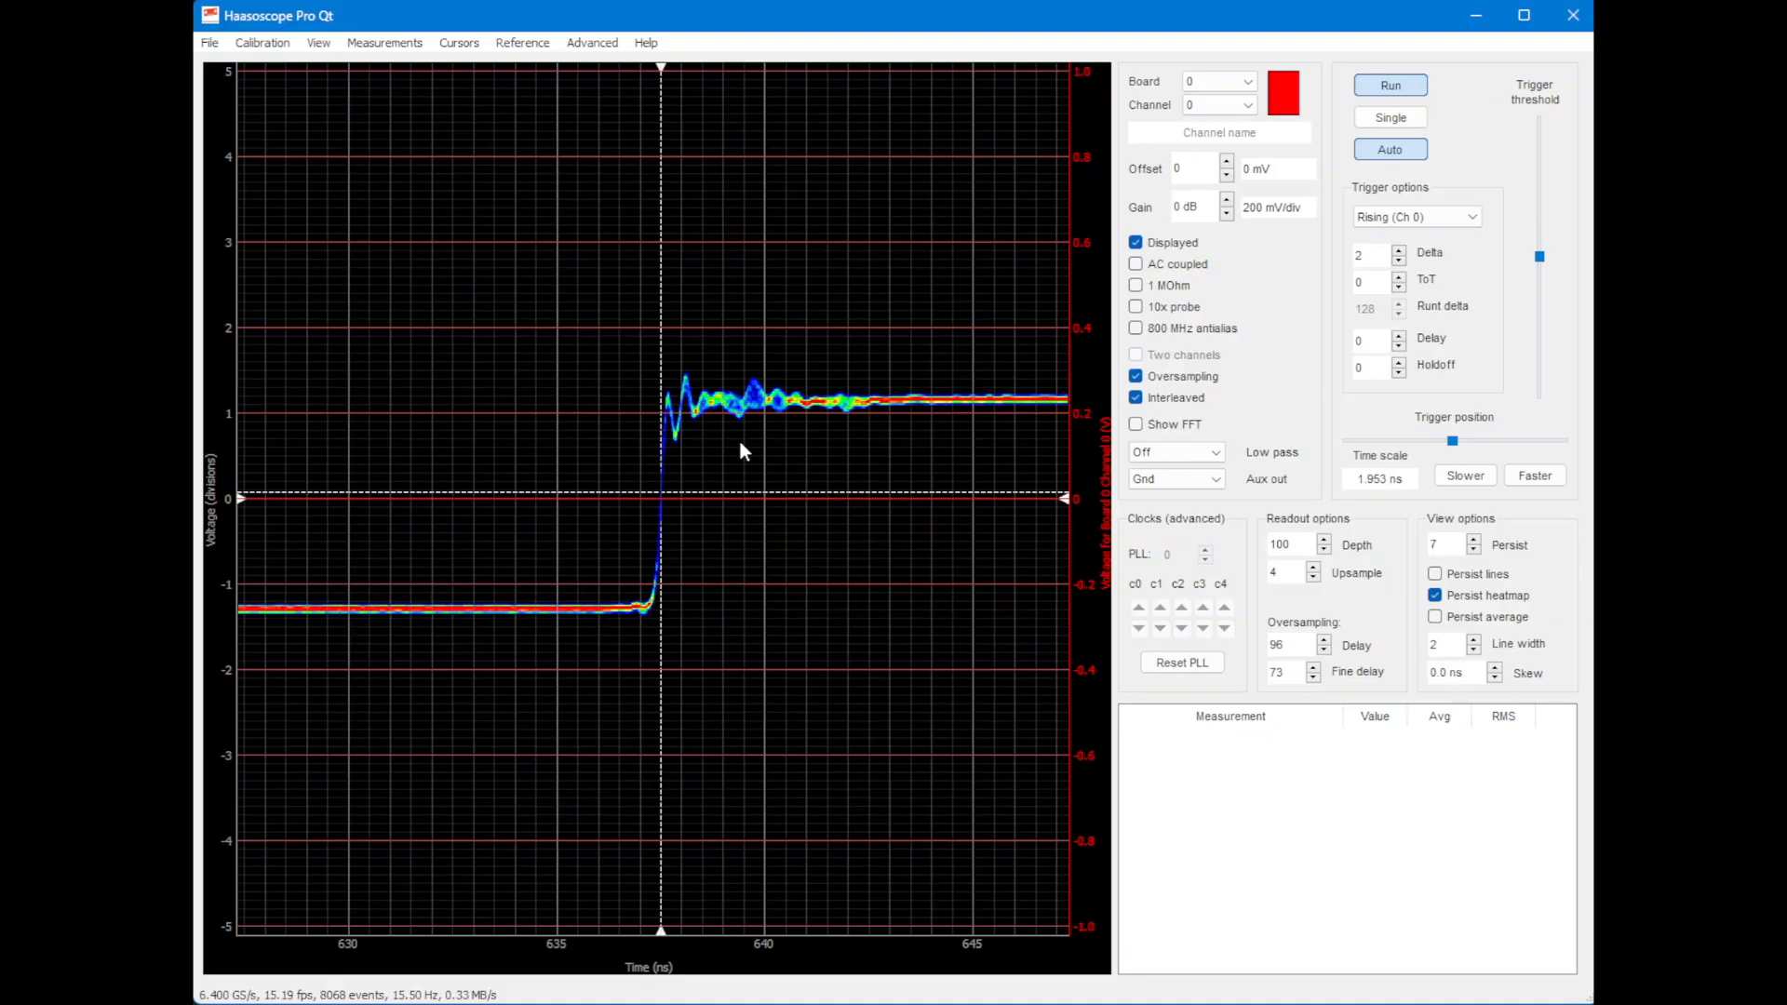
{"action": "left_click", "coordinate": [1526, 475]}
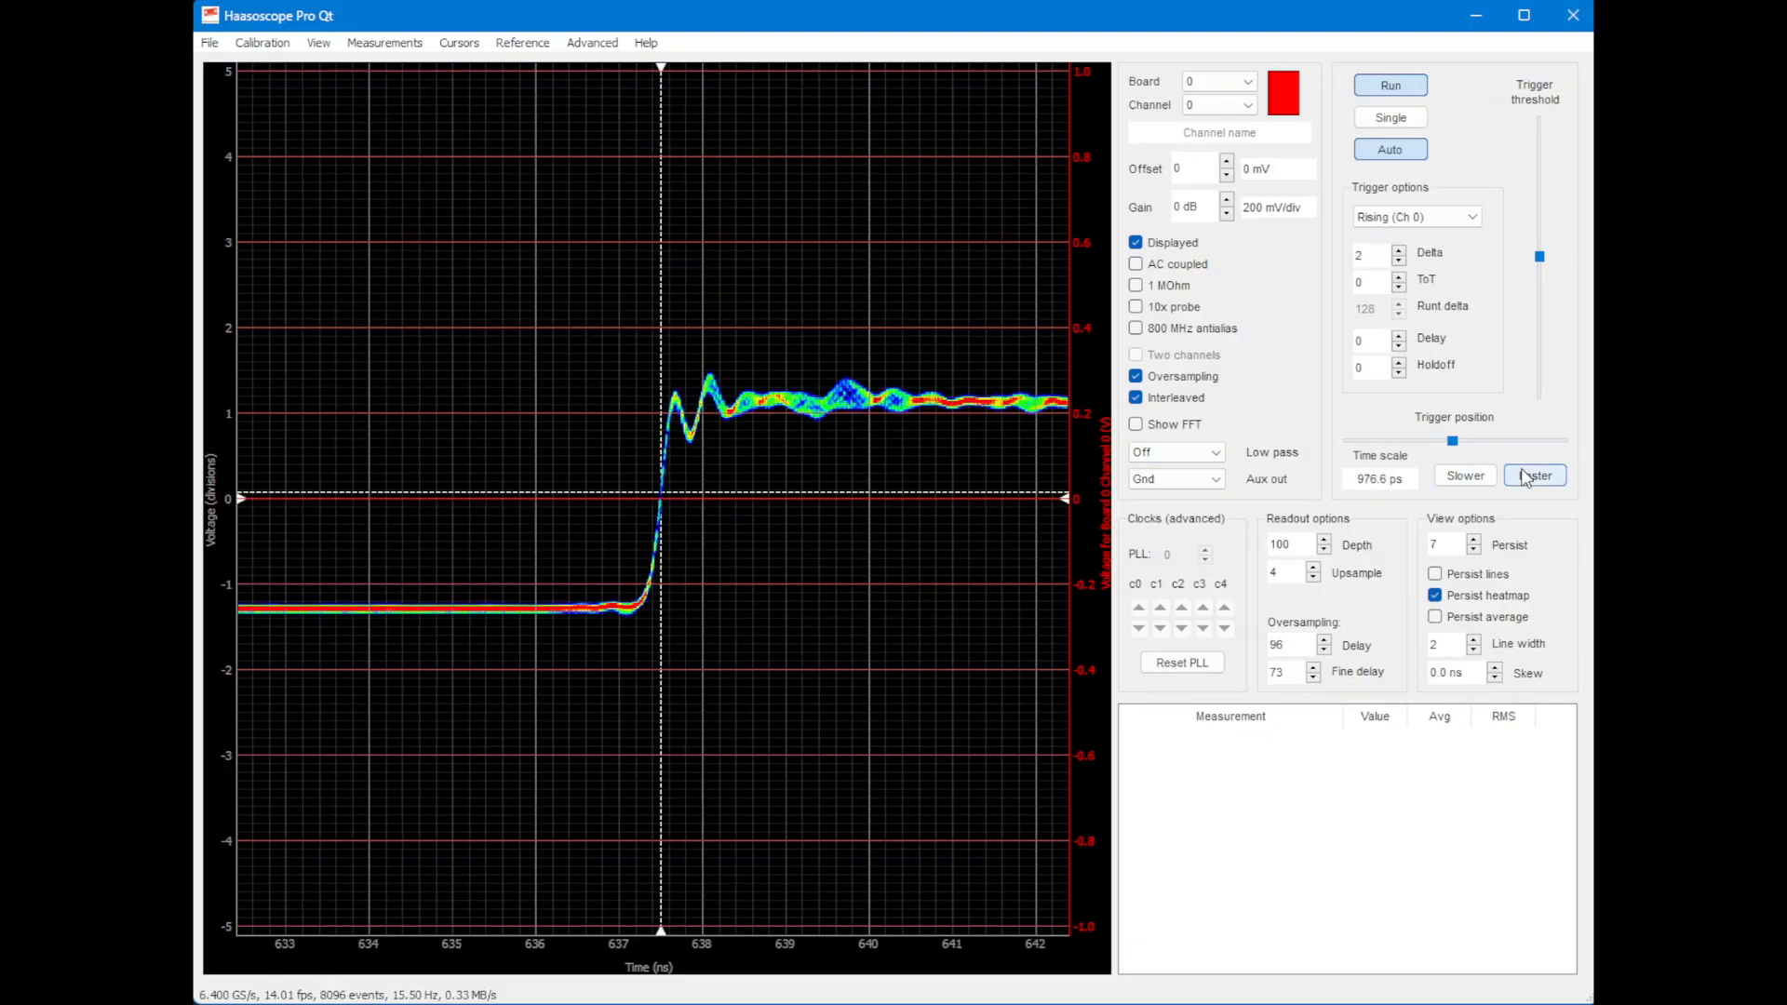
{"action": "left_click", "coordinate": [1526, 476]}
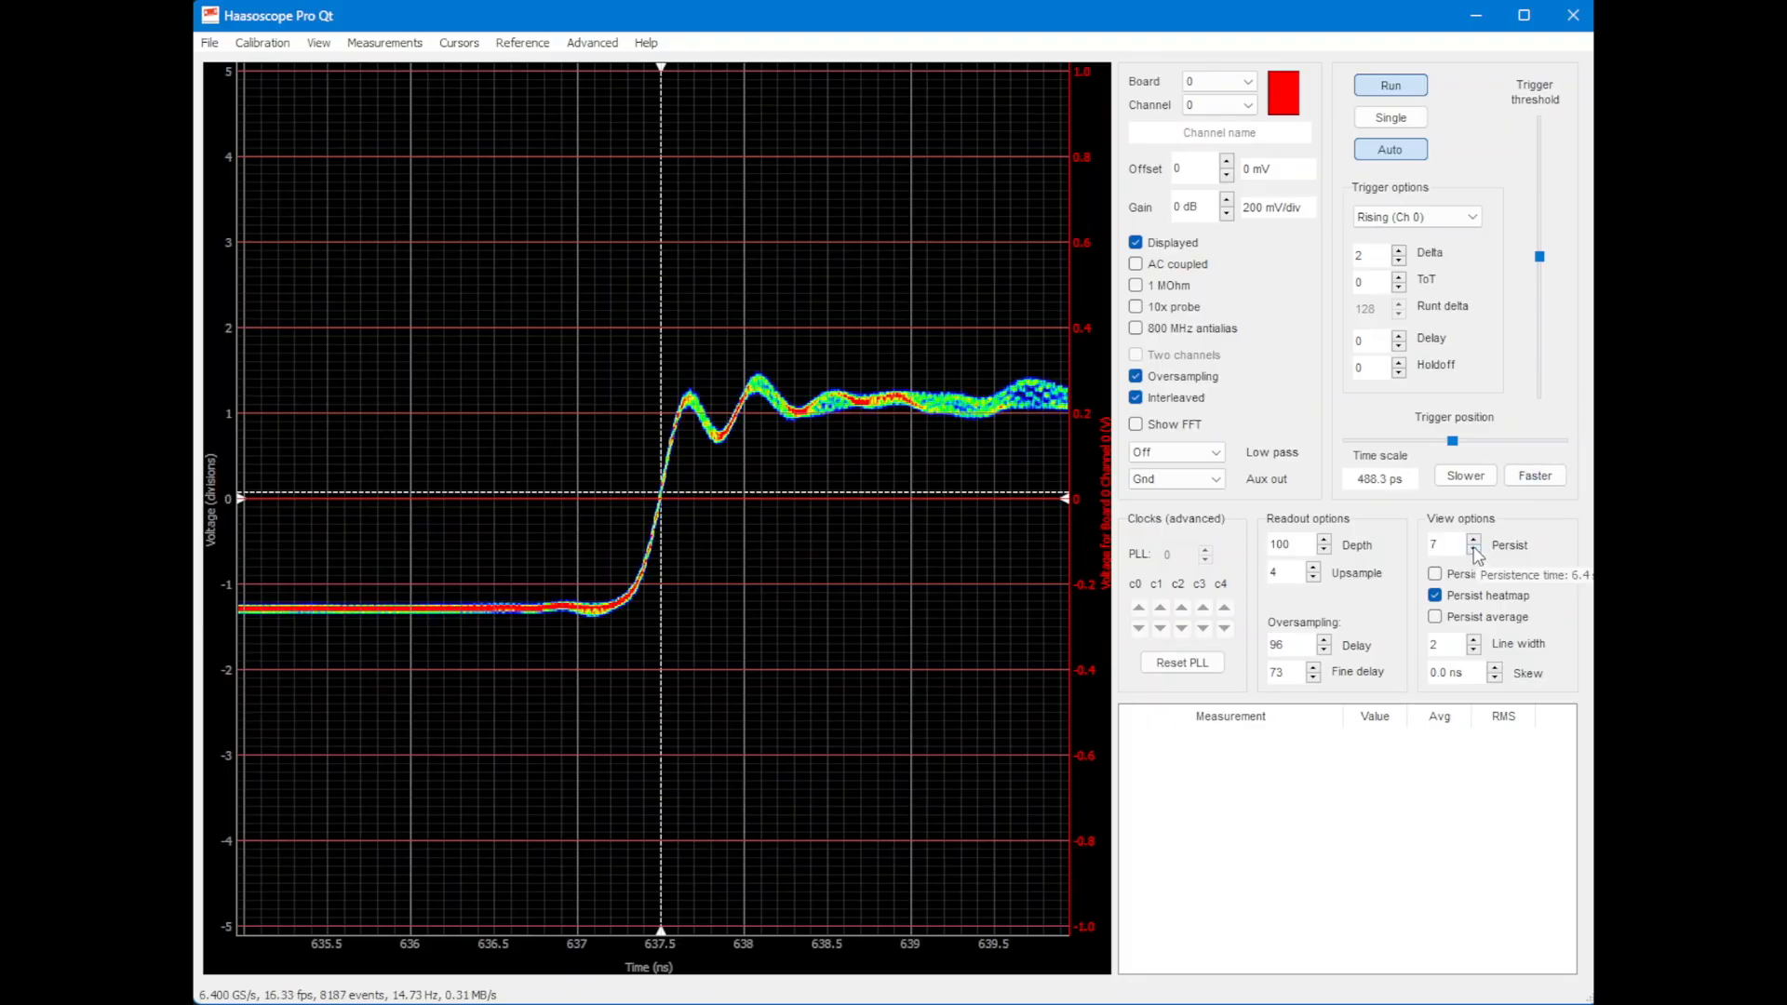
Step: Pause the acquisition, reduce the persistence to 6, and resume running
{"action": "left_click", "coordinate": [1401, 88]}
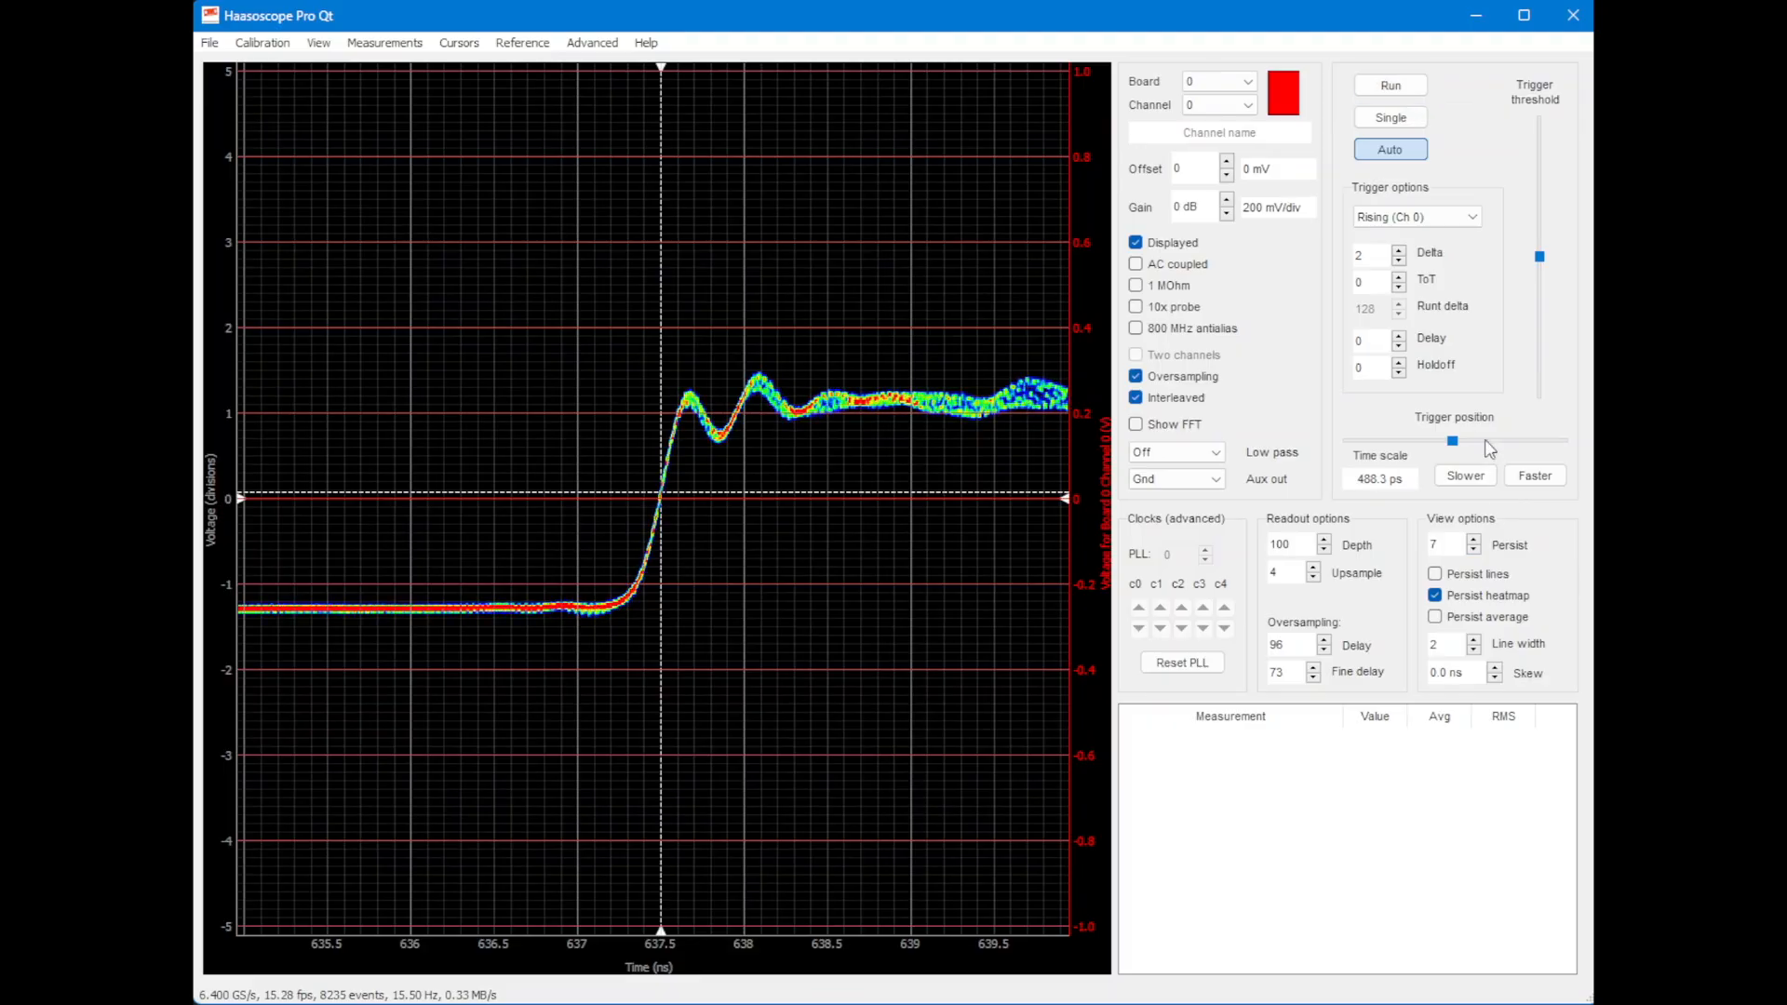
{"action": "left_click", "coordinate": [1473, 551]}
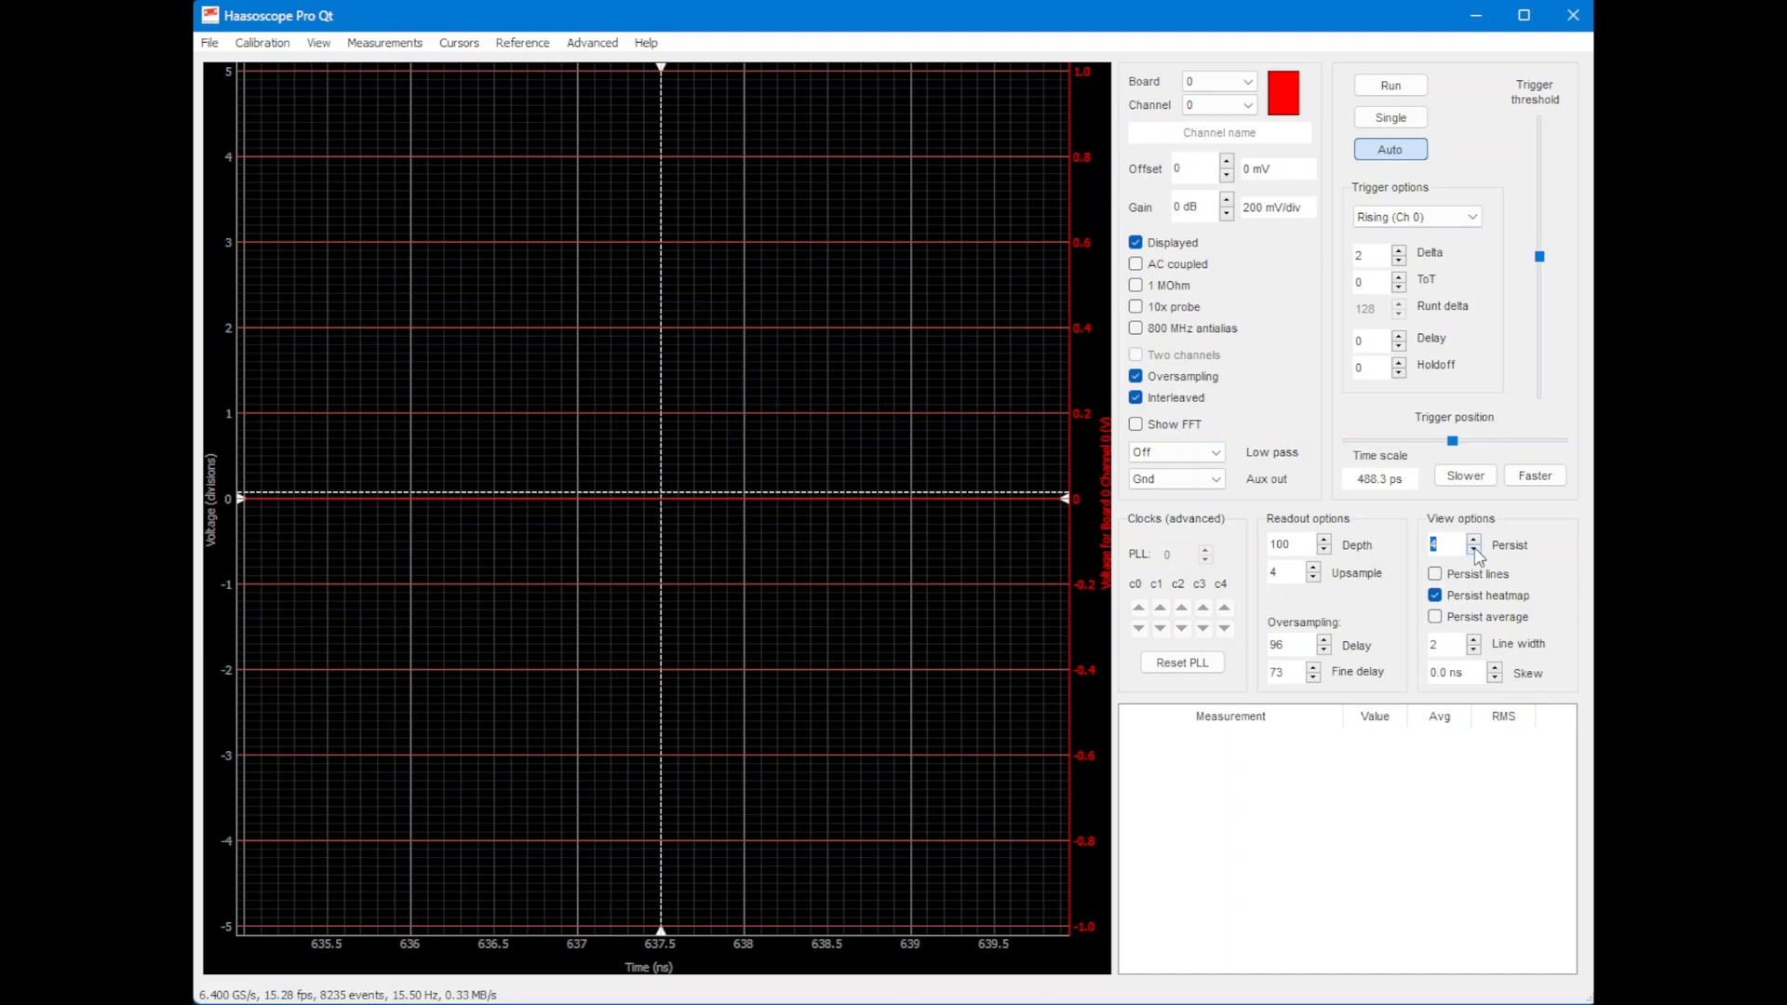
{"action": "left_click", "coordinate": [1391, 86]}
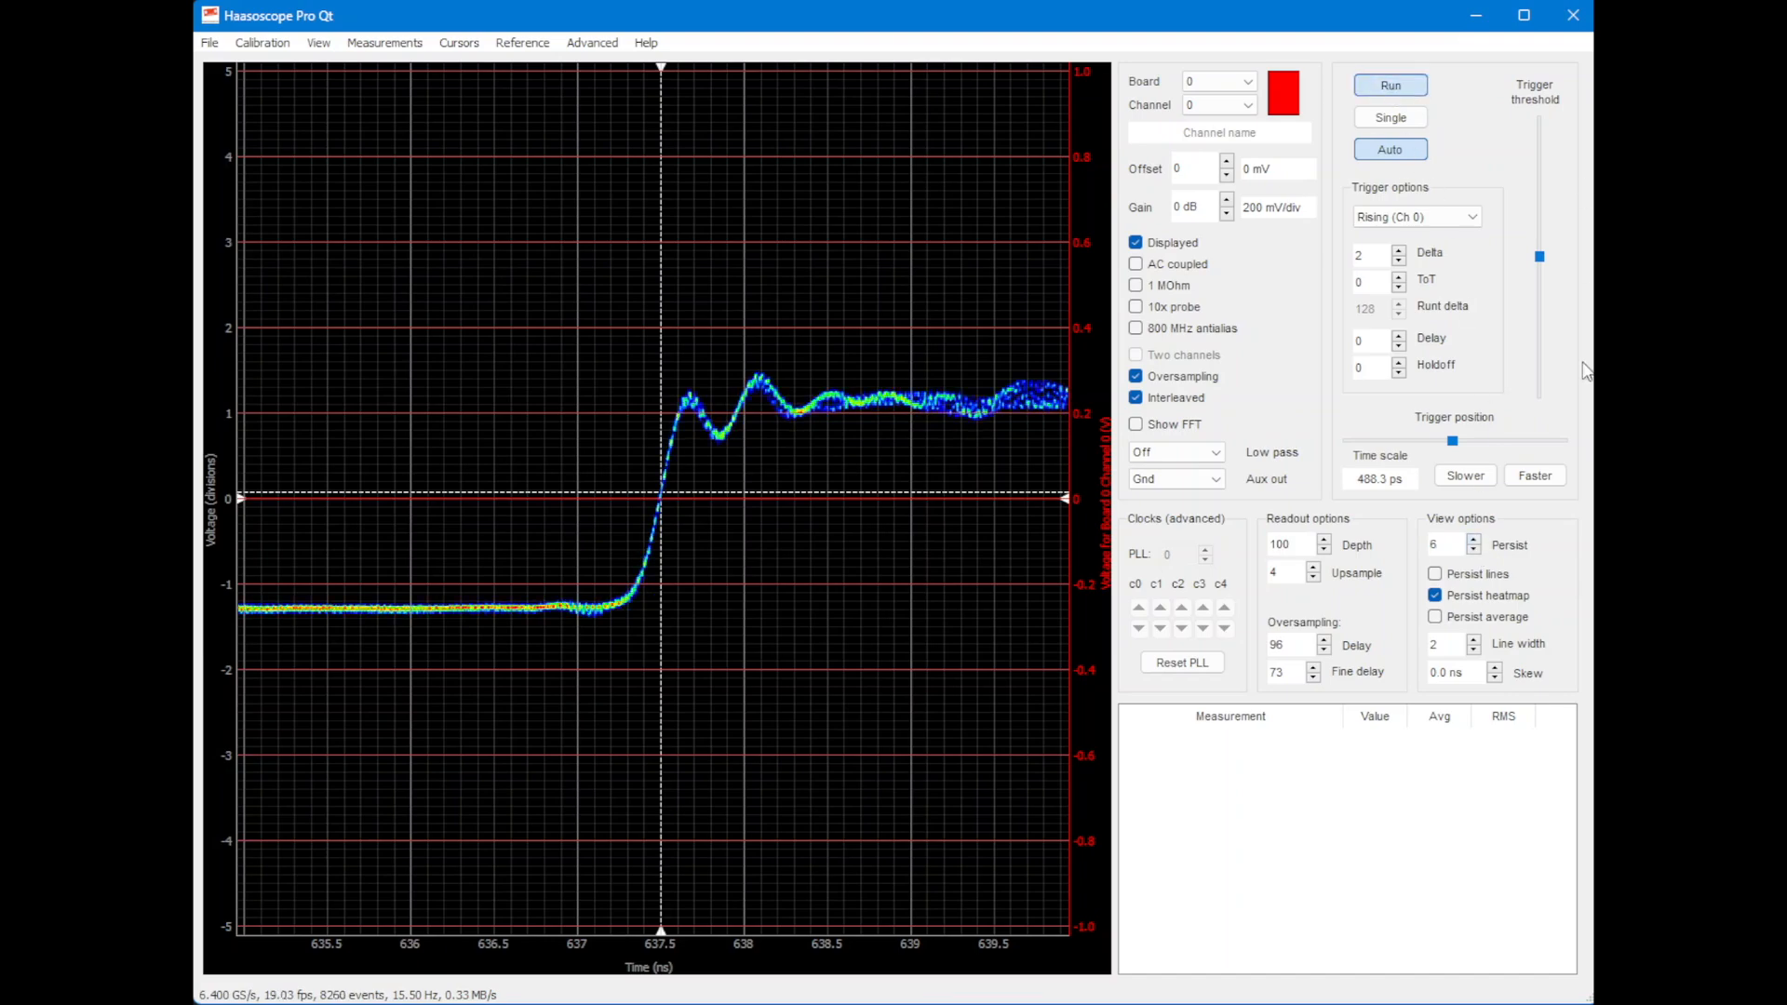
Step: Turn the persistence average on, comparing the trace with and without it
{"action": "left_click", "coordinate": [1507, 621]}
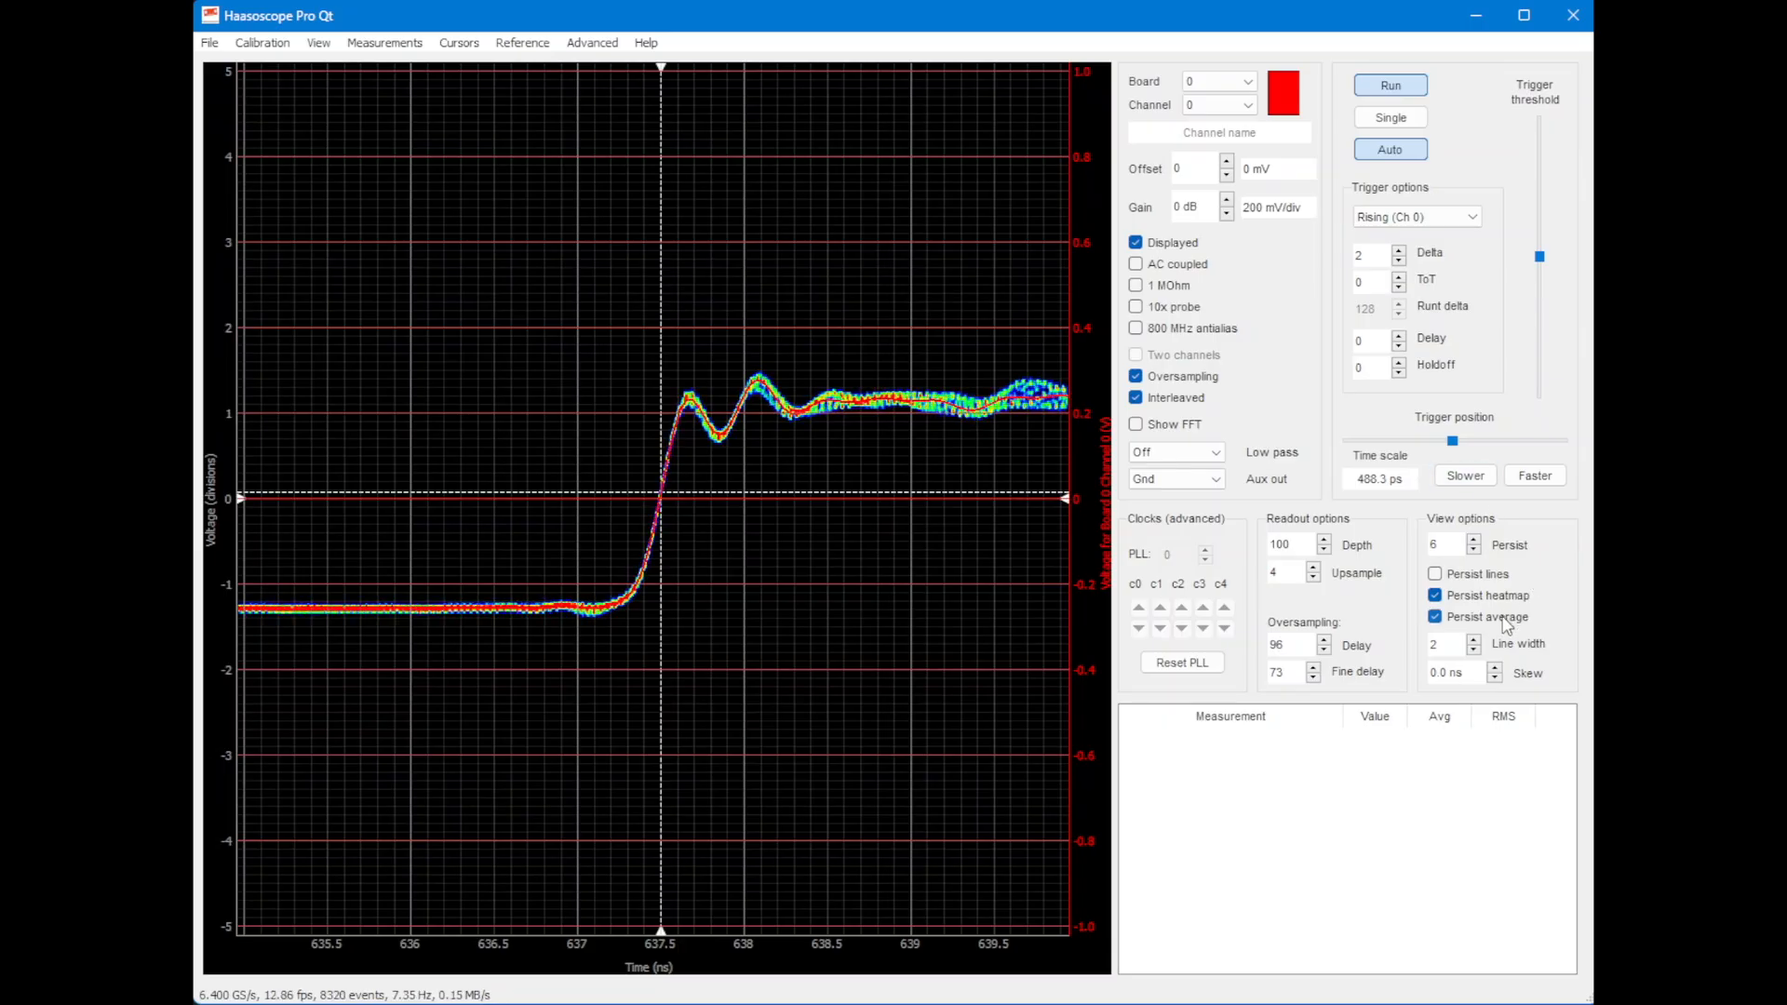
{"action": "left_click", "coordinate": [1490, 620]}
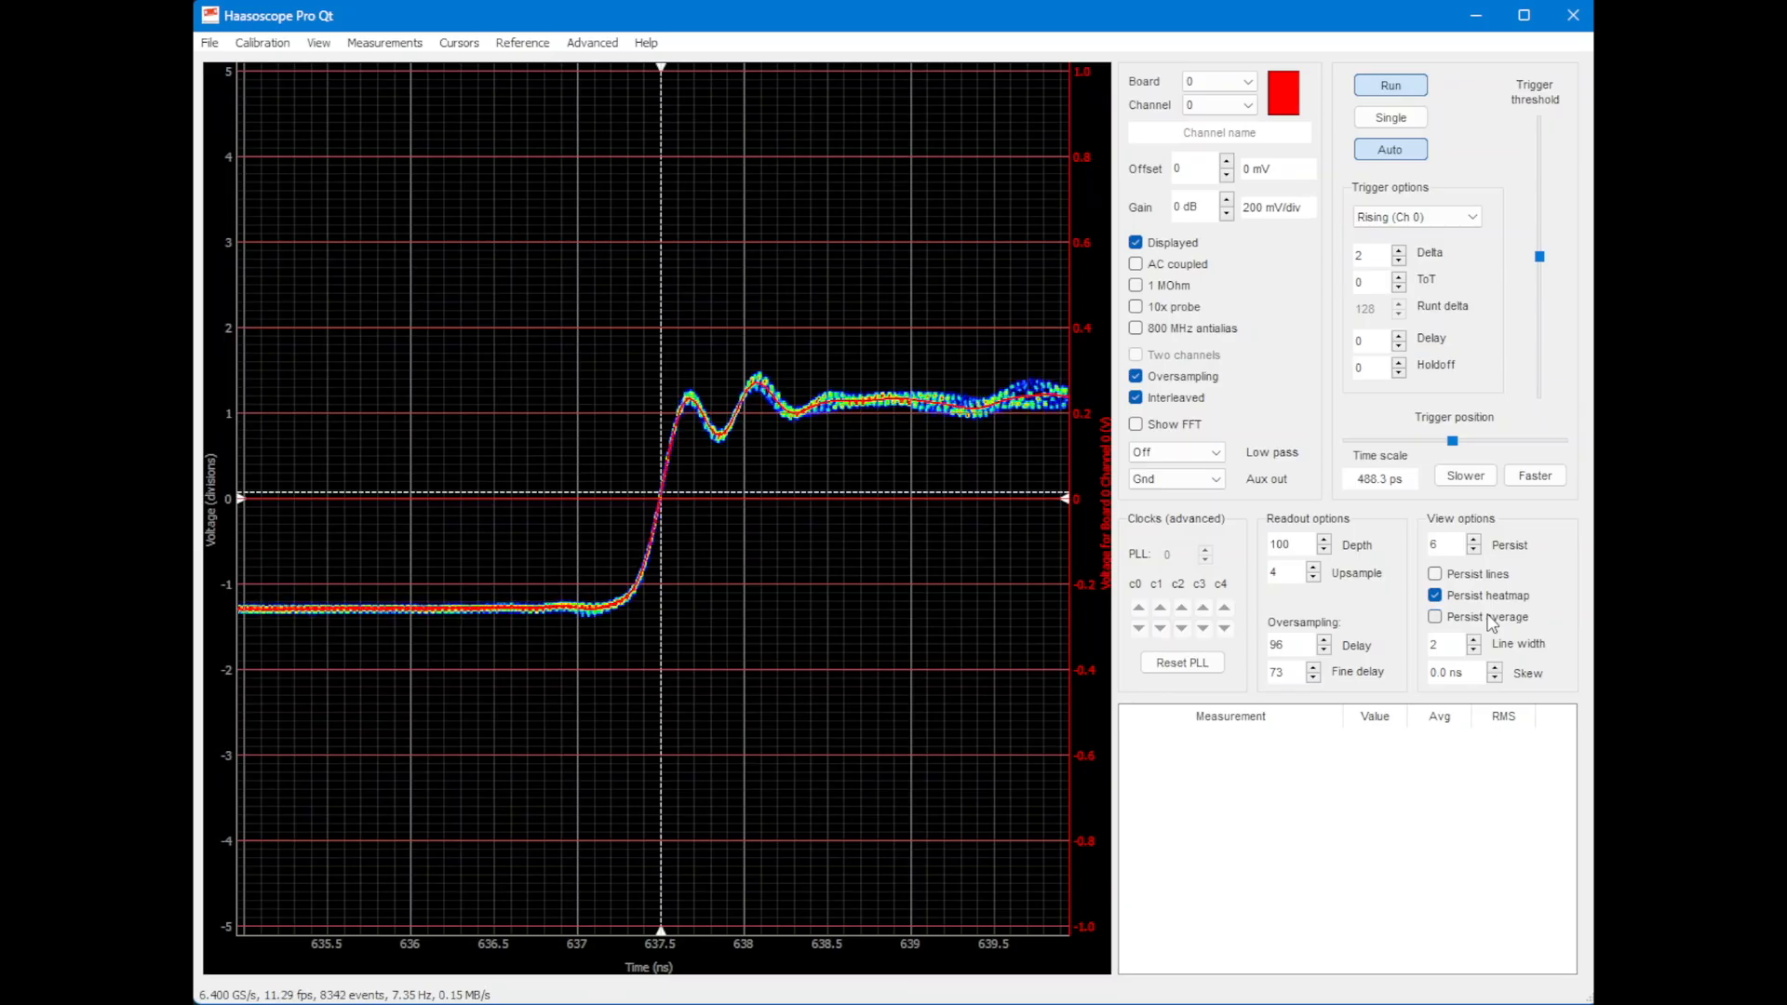
{"action": "left_click", "coordinate": [1490, 620]}
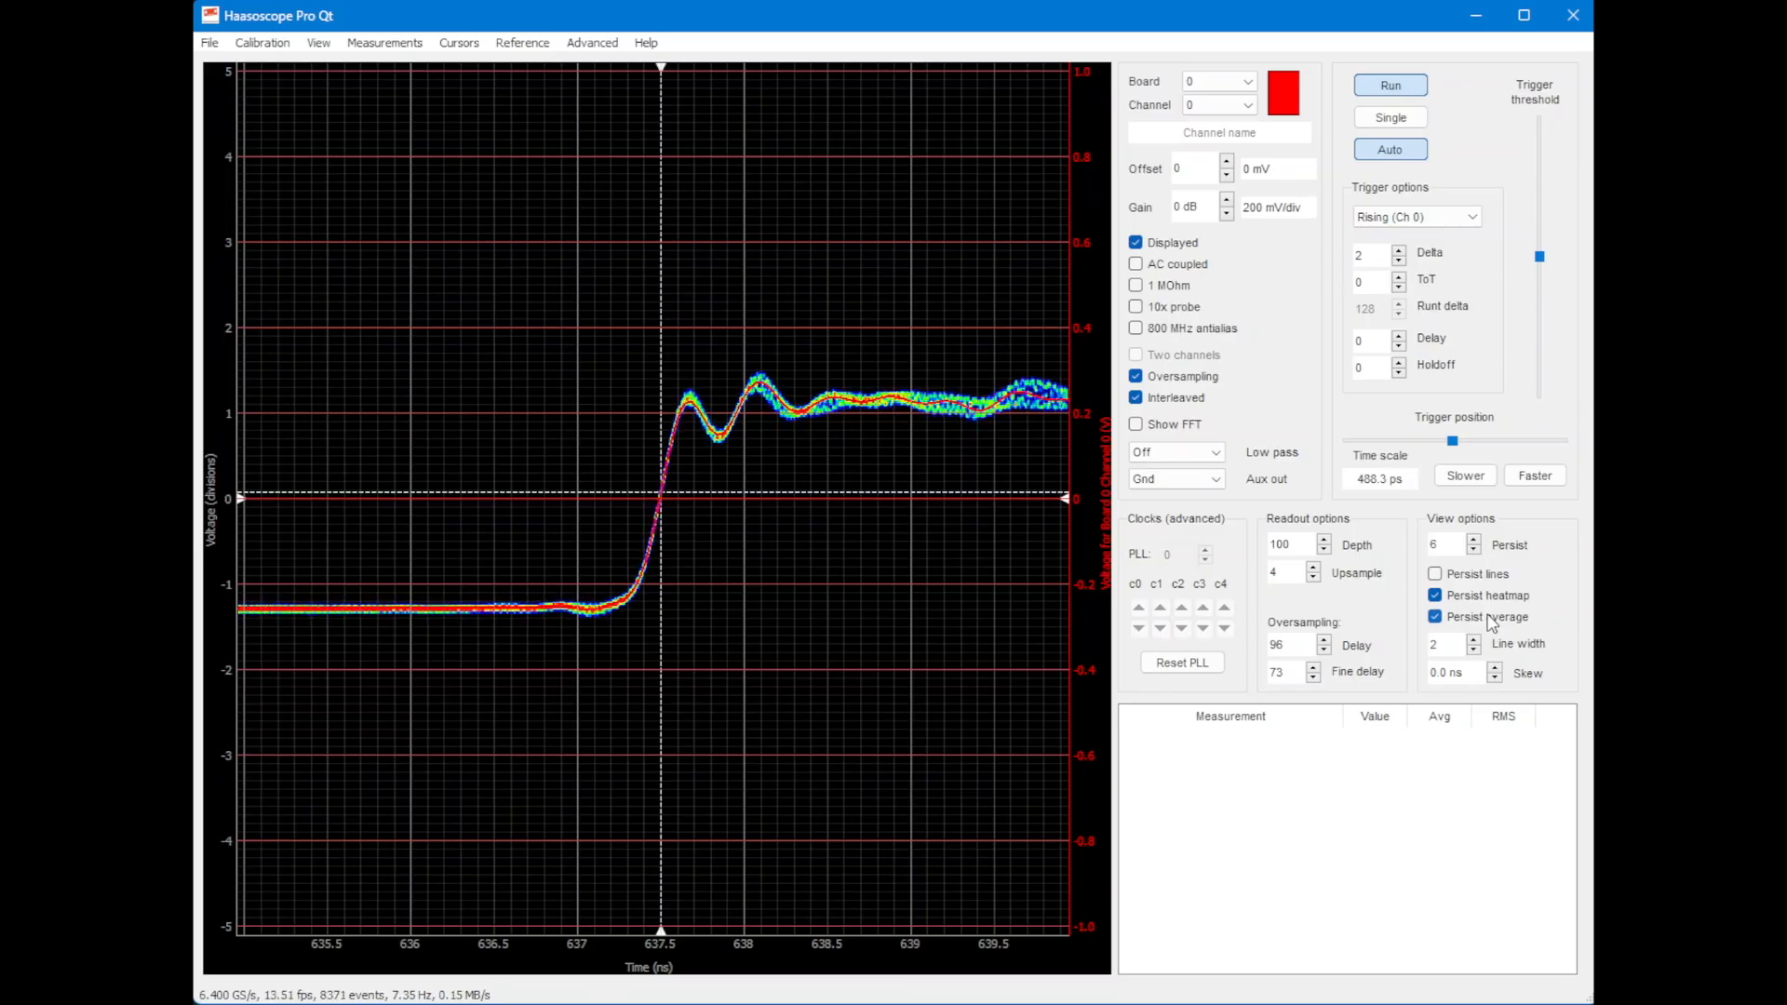
Step: Compare the averaged trace with and without the persistence heatmap, and switch the persistence lines option with the heatmap hidden
{"action": "left_click", "coordinate": [1501, 601]}
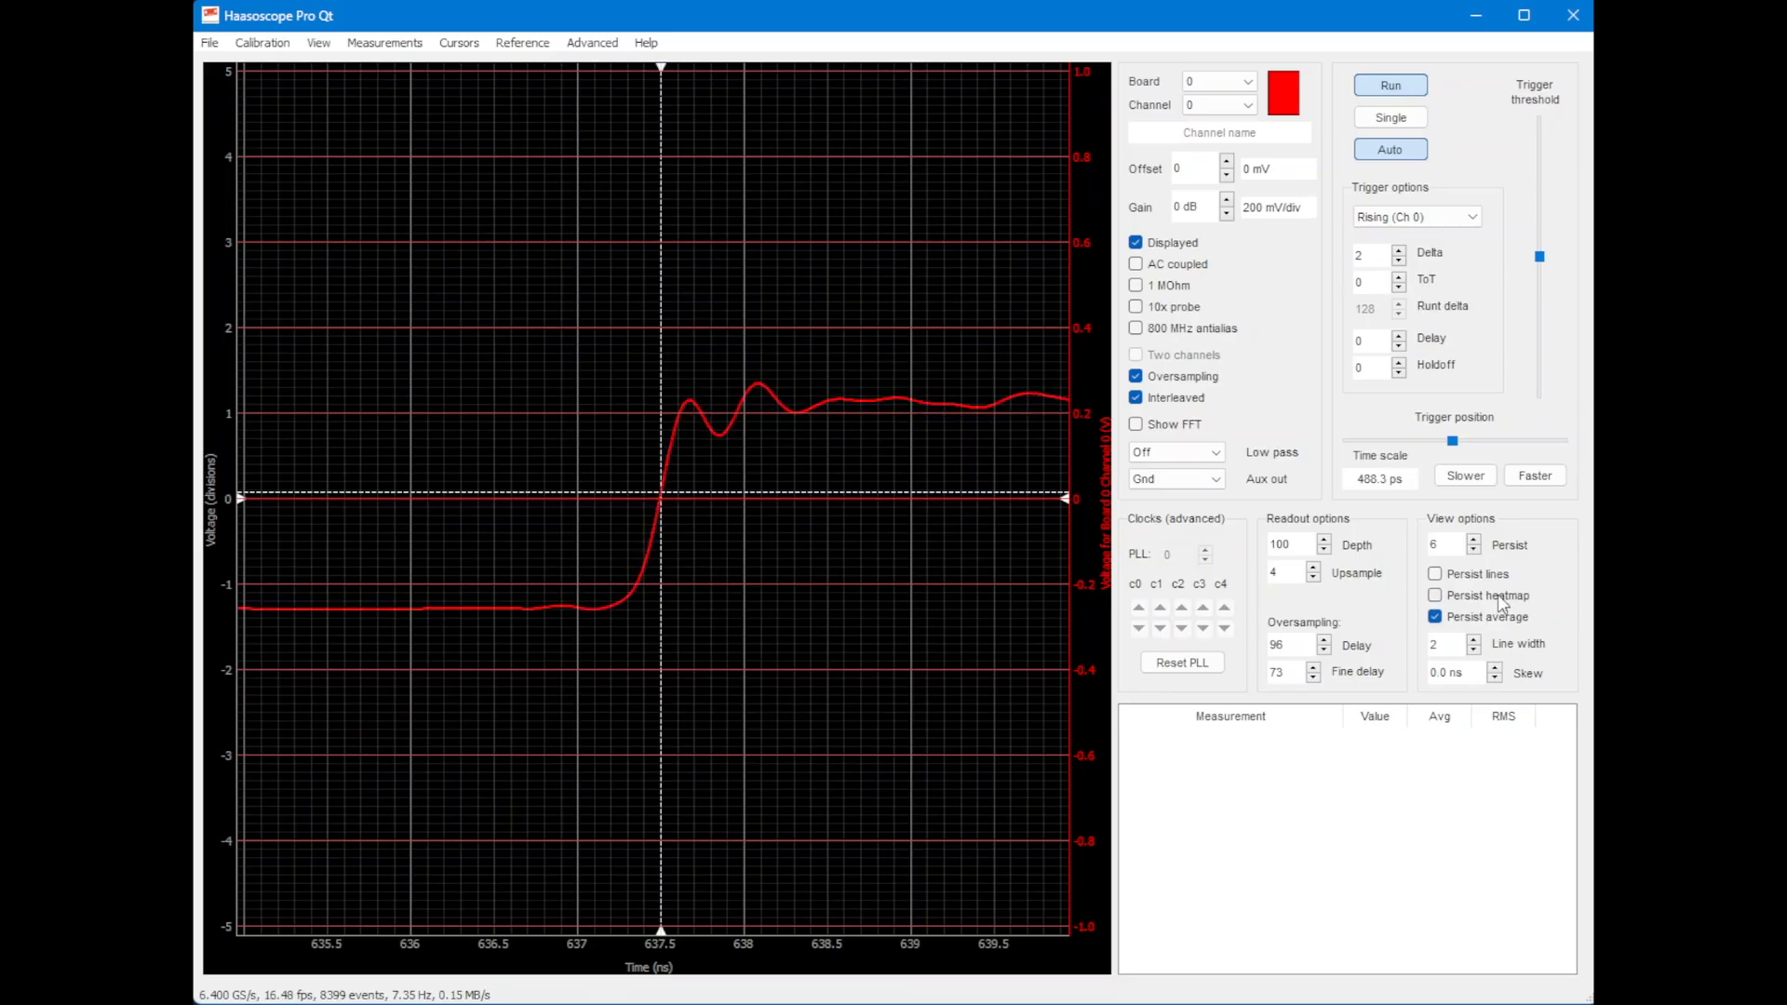
{"action": "left_click", "coordinate": [1501, 600]}
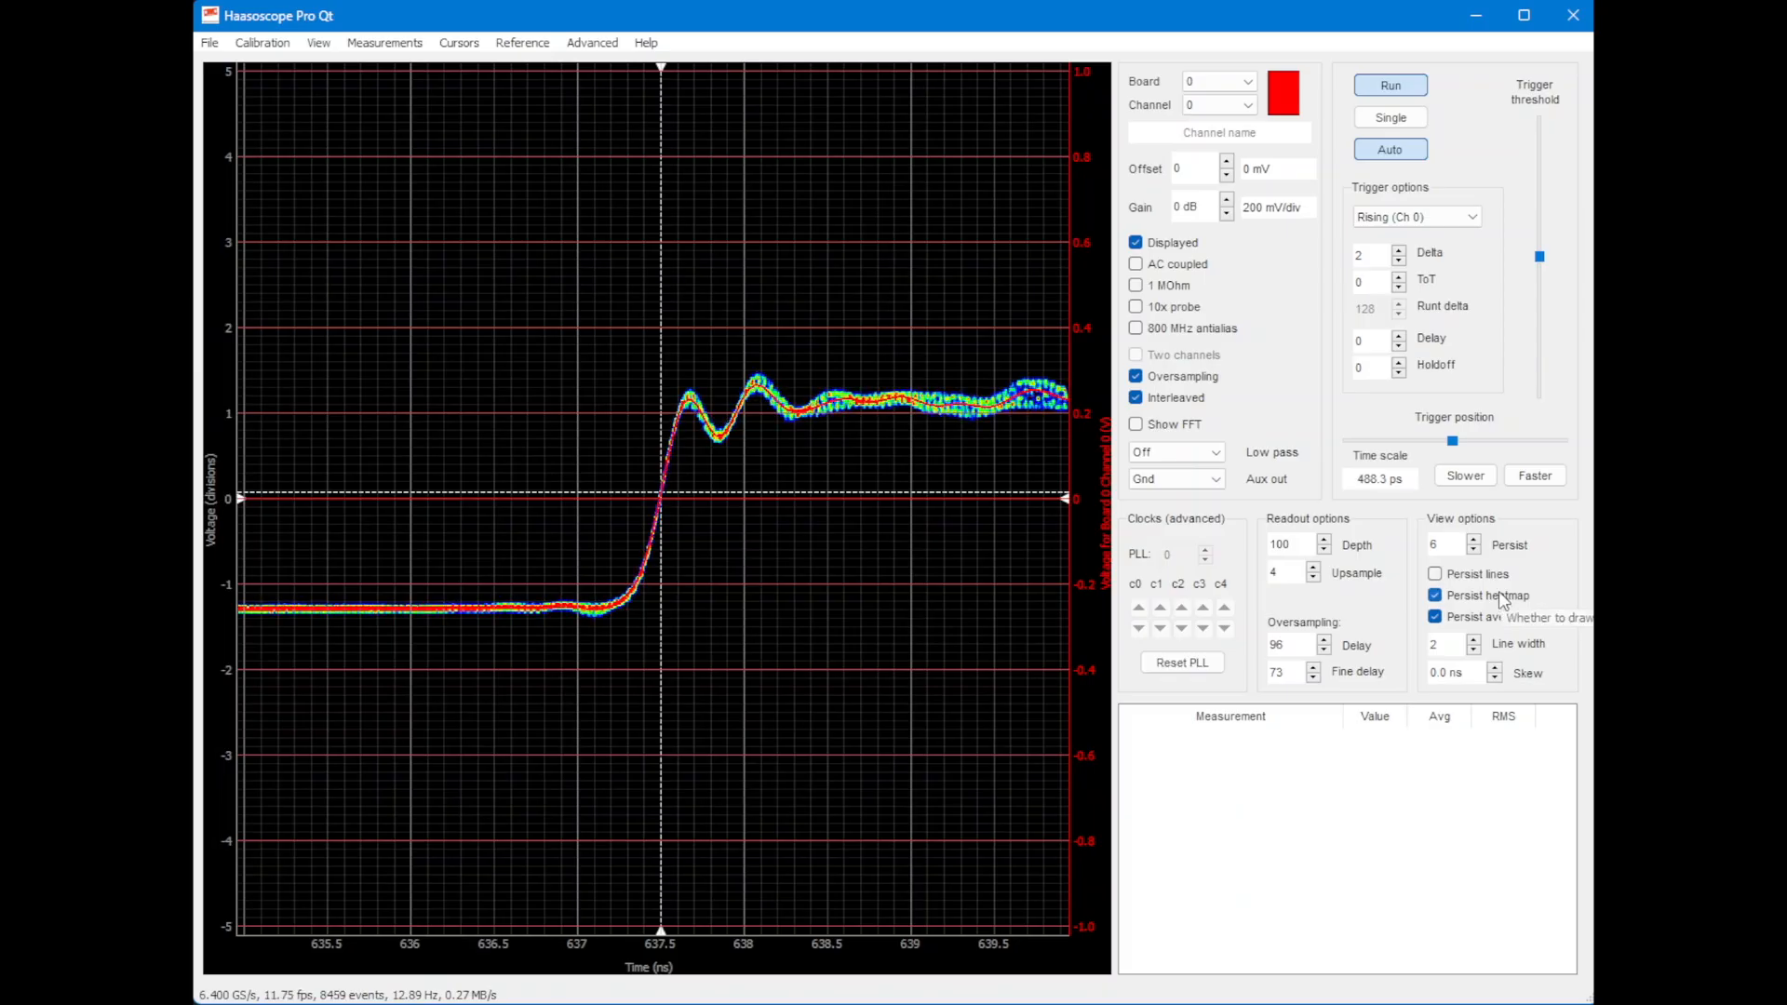
{"action": "left_click", "coordinate": [1507, 599]}
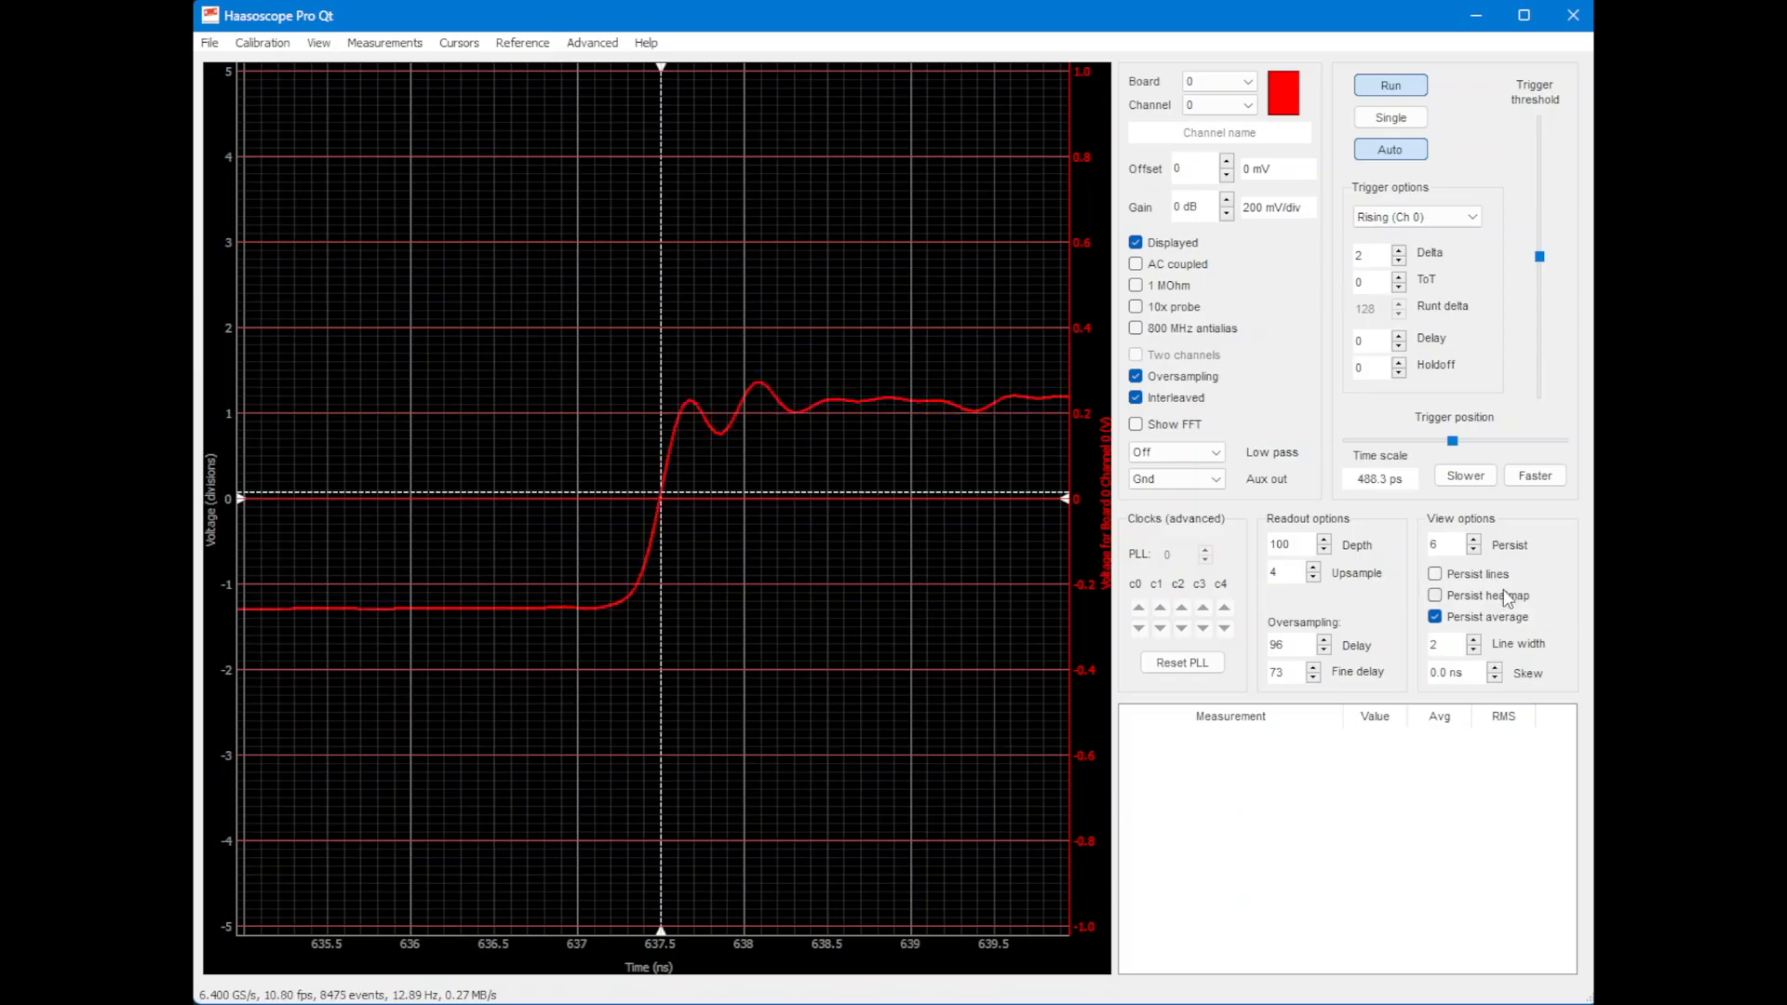
{"action": "left_click", "coordinate": [1503, 577]}
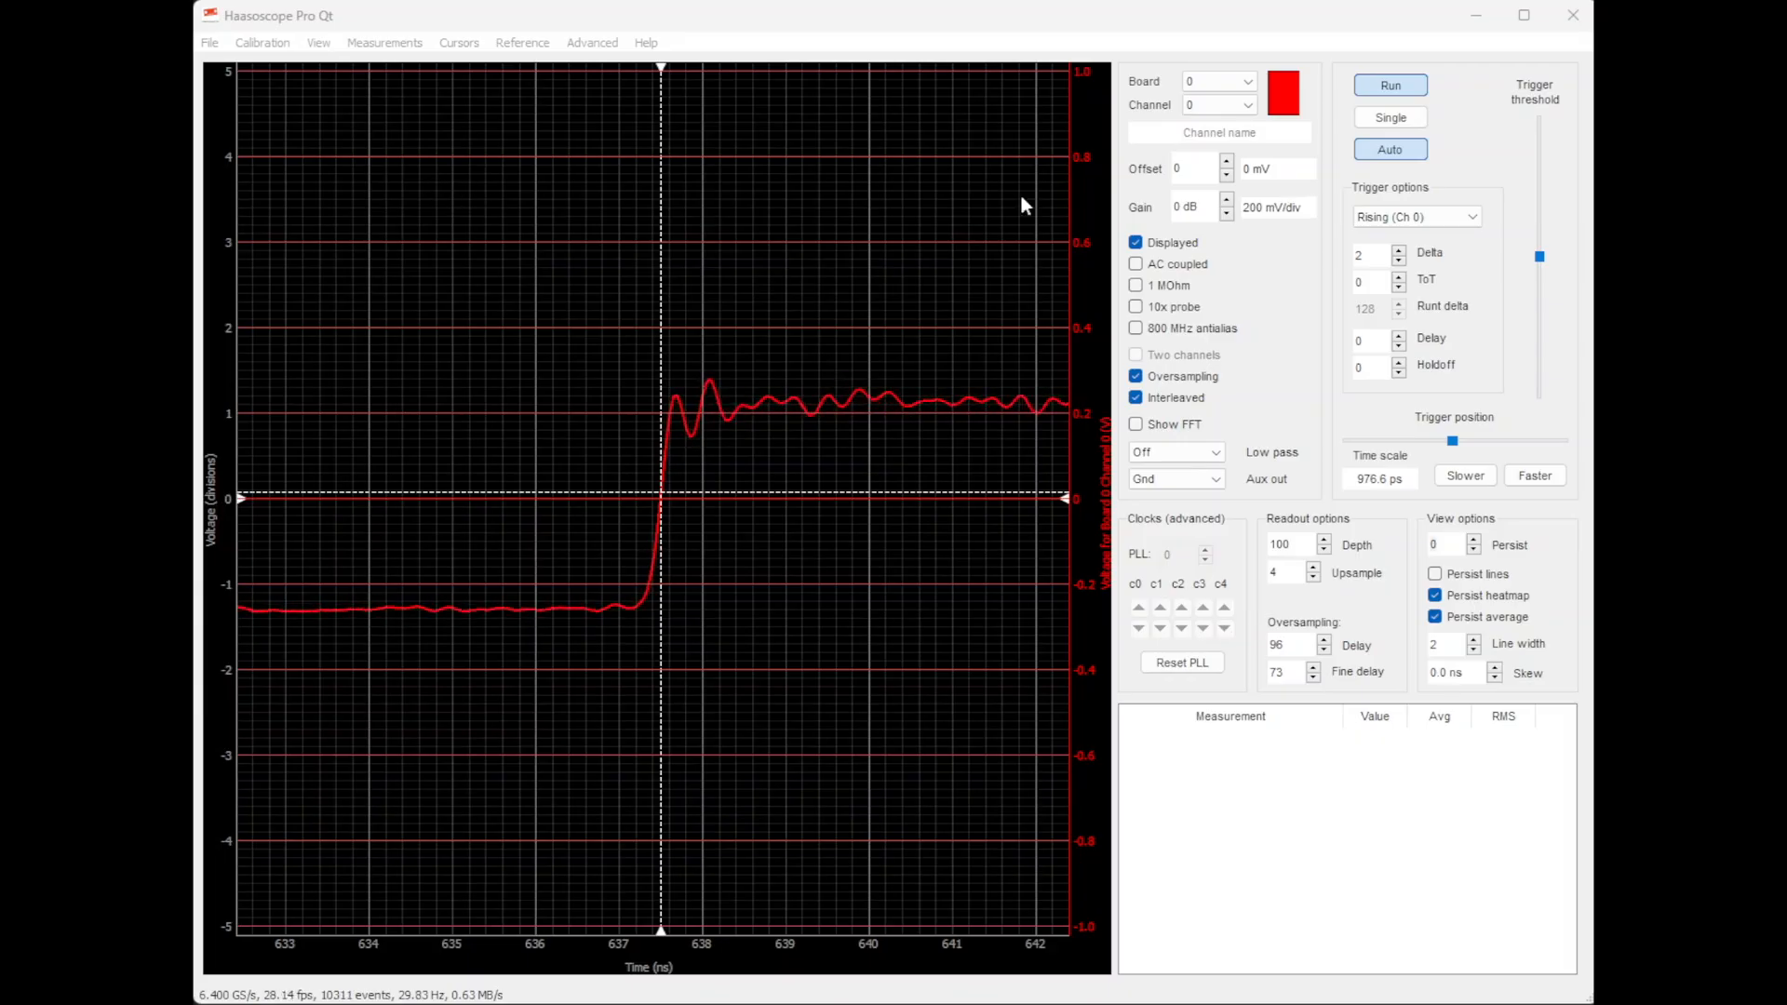
Step: Show the channel's FFT plot, reposition its window, and lengthen the time scale to 62.50 ns
{"action": "left_click", "coordinate": [1192, 431]}
{"action": "left_click_drag", "start_coordinate": [369, 157], "coordinate": [891, 141]}
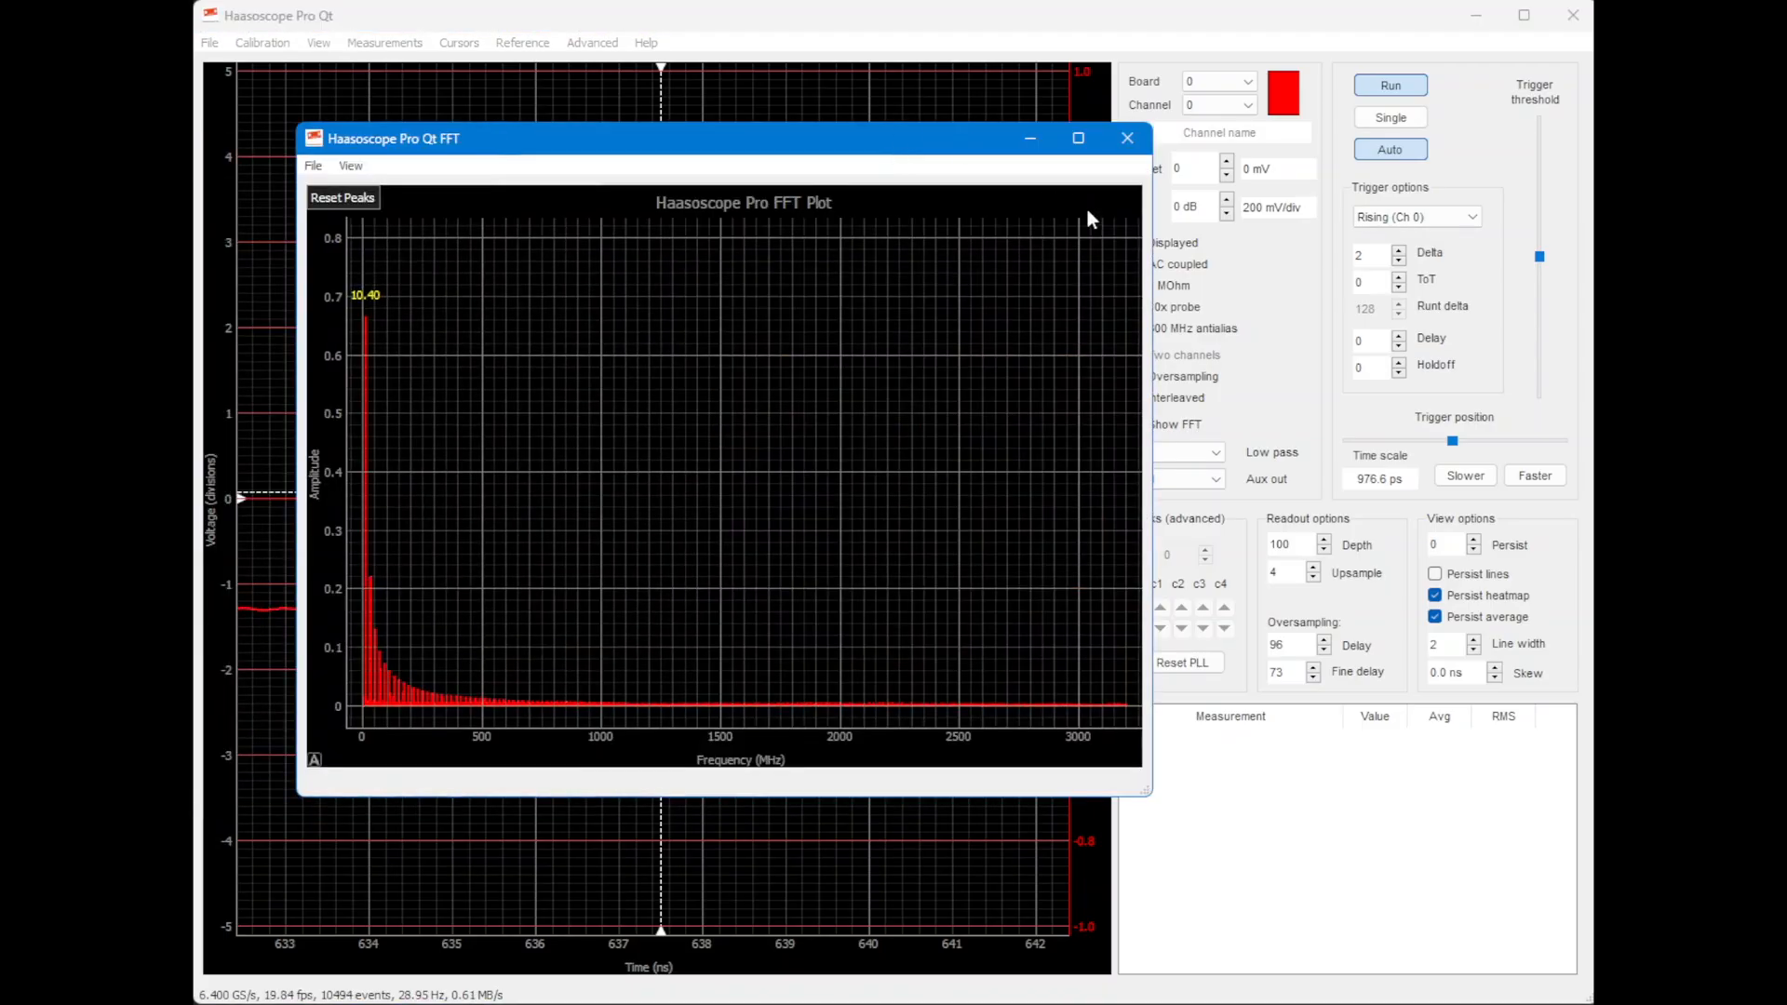
{"action": "left_click", "coordinate": [1465, 477]}
{"action": "left_click", "coordinate": [1466, 476]}
{"action": "left_click", "coordinate": [1466, 477]}
{"action": "left_click", "coordinate": [1466, 476]}
{"action": "left_click", "coordinate": [1465, 476]}
{"action": "left_click", "coordinate": [1466, 477]}
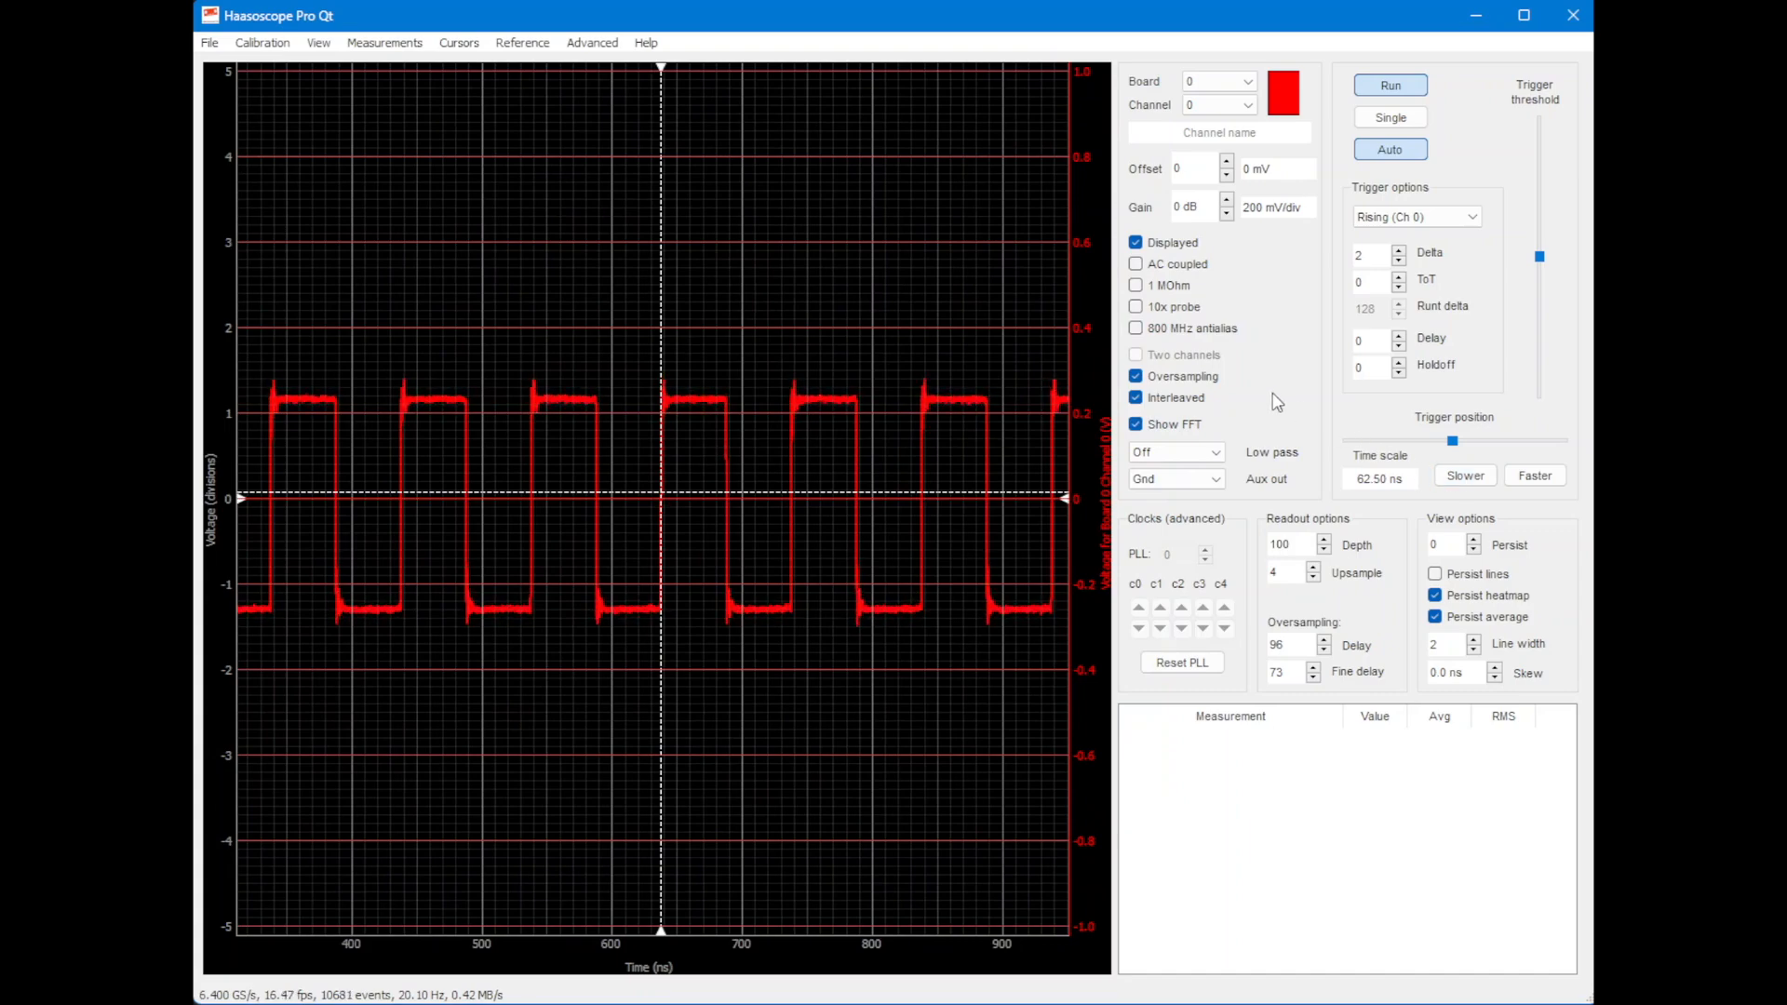
Step: Bring the FFT window back over the waveform and display its amplitude on a log10 scale
{"action": "left_click", "coordinate": [1136, 424]}
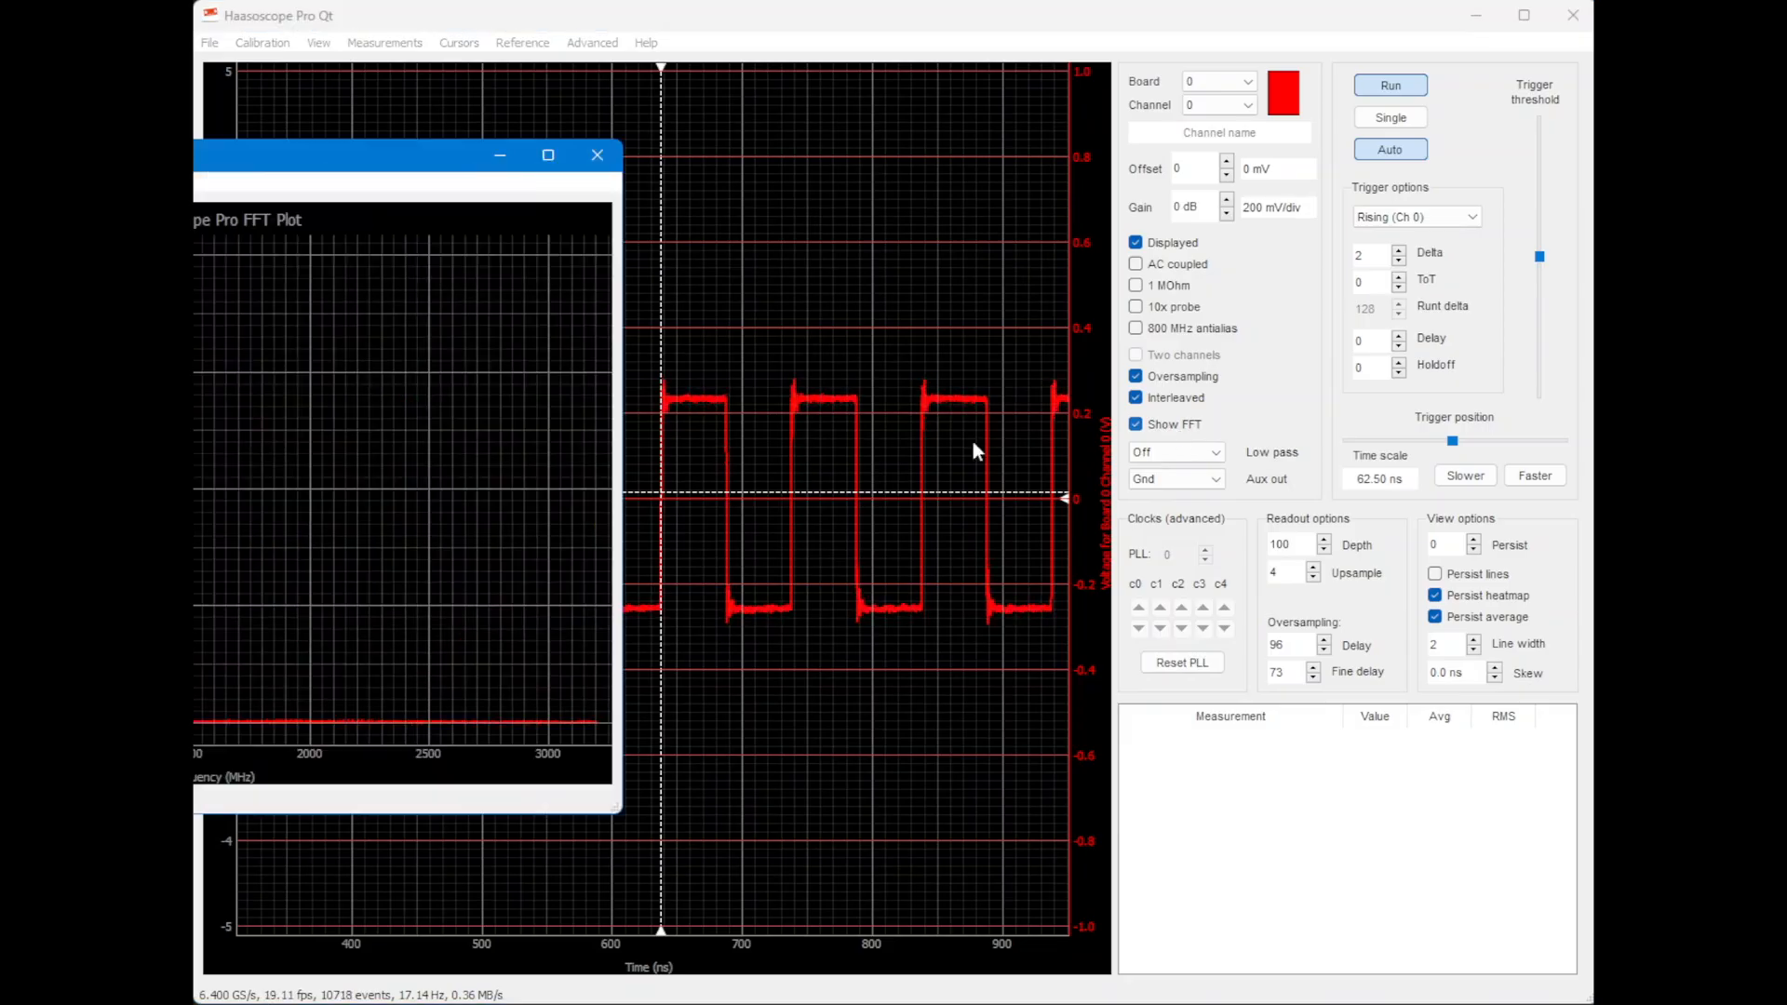
{"action": "left_click_drag", "start_coordinate": [425, 178], "coordinate": [1102, 232]}
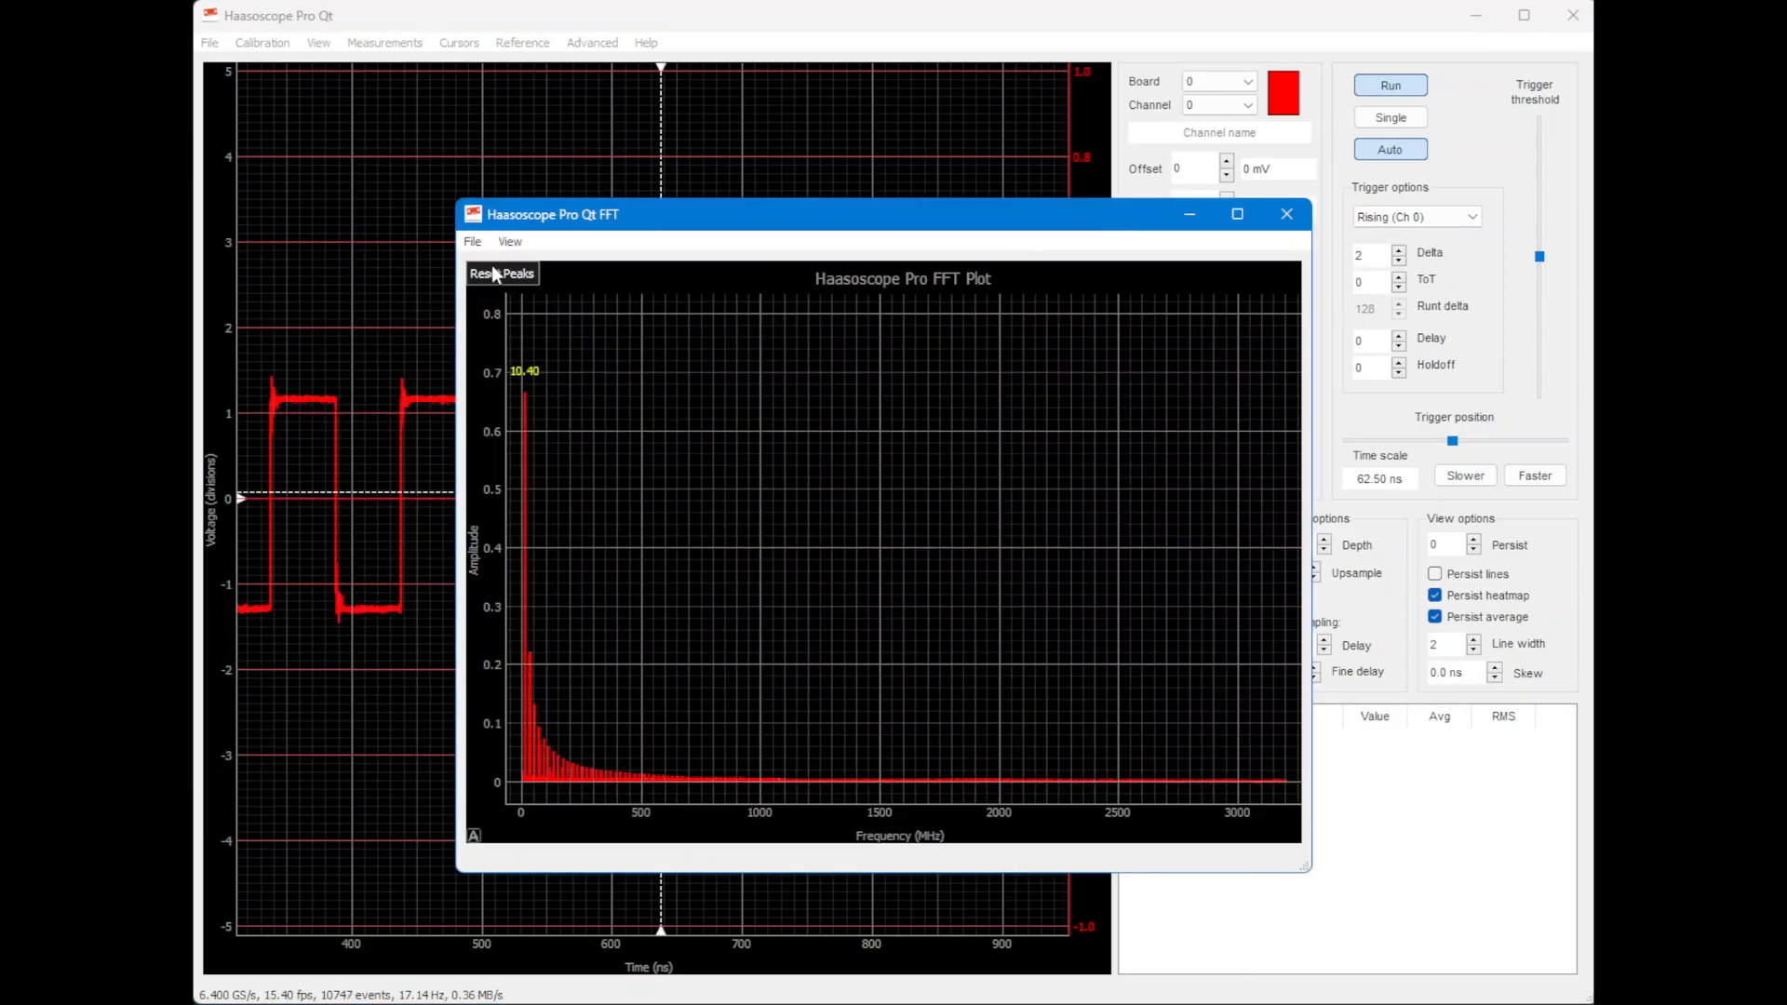
{"action": "left_click", "coordinate": [510, 243]}
{"action": "left_click", "coordinate": [549, 266]}
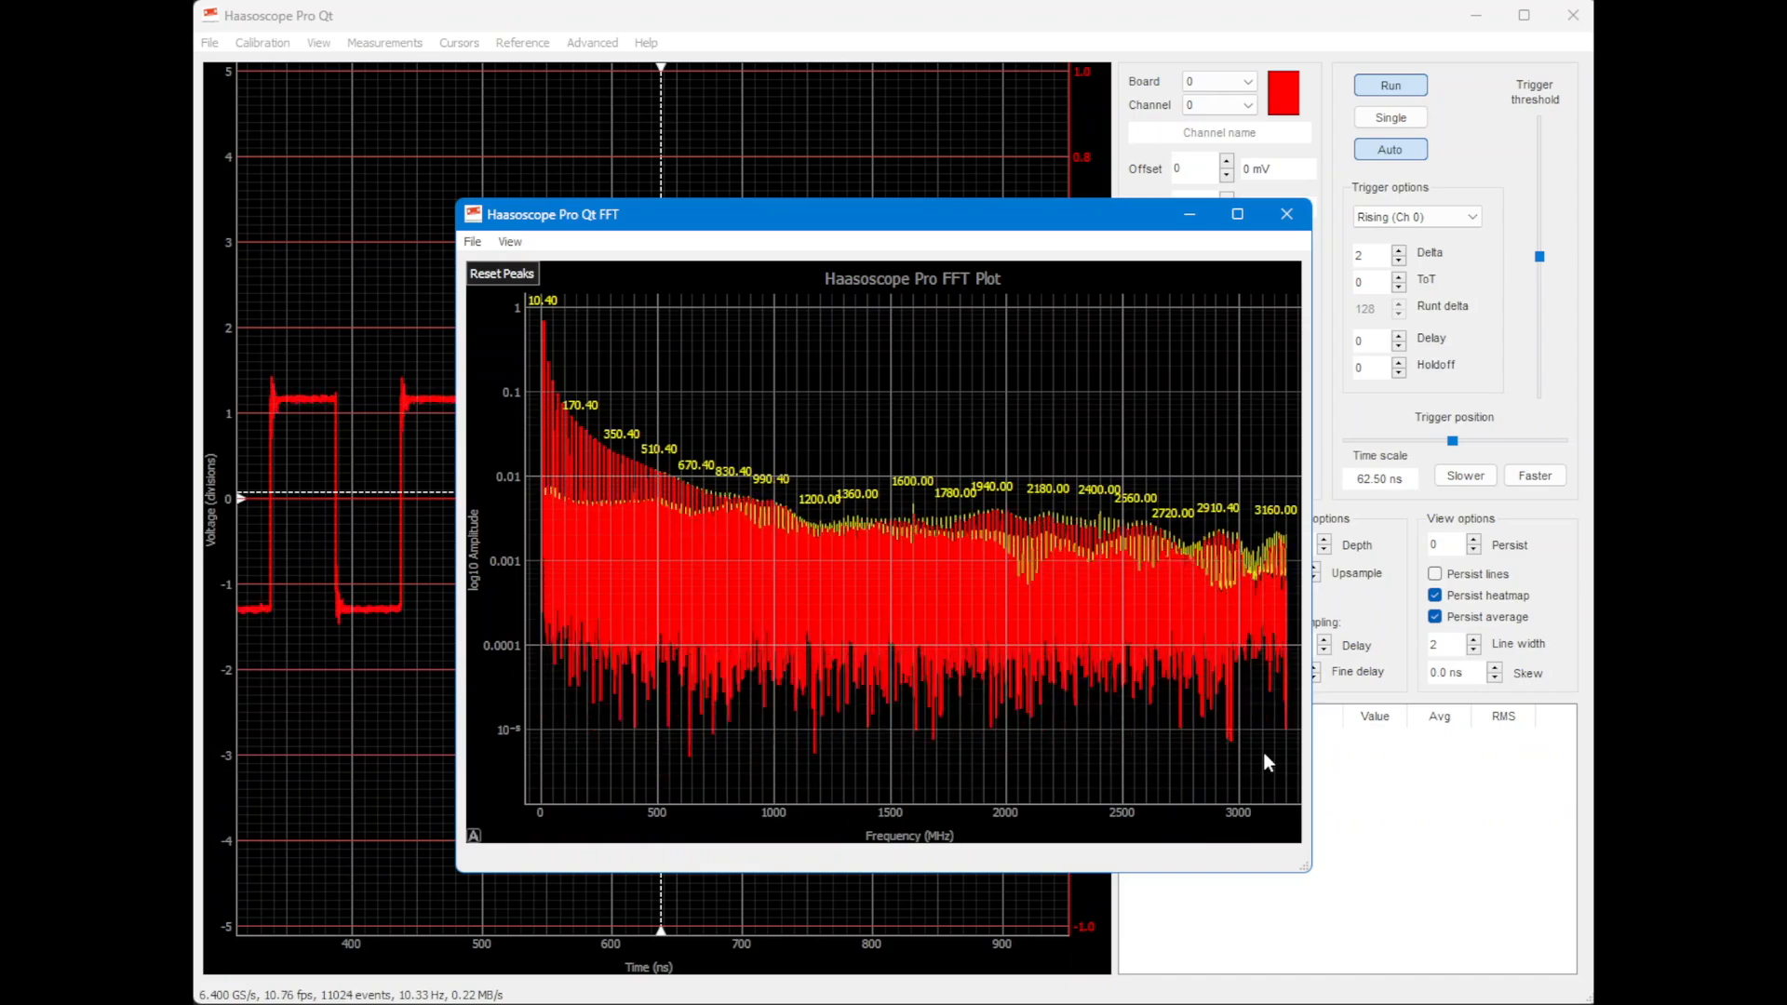
Step: Reposition the FFT window over the waveform and examine the labelled peaks across the frequency range
{"action": "left_click_drag", "start_coordinate": [1129, 220], "coordinate": [868, 219]}
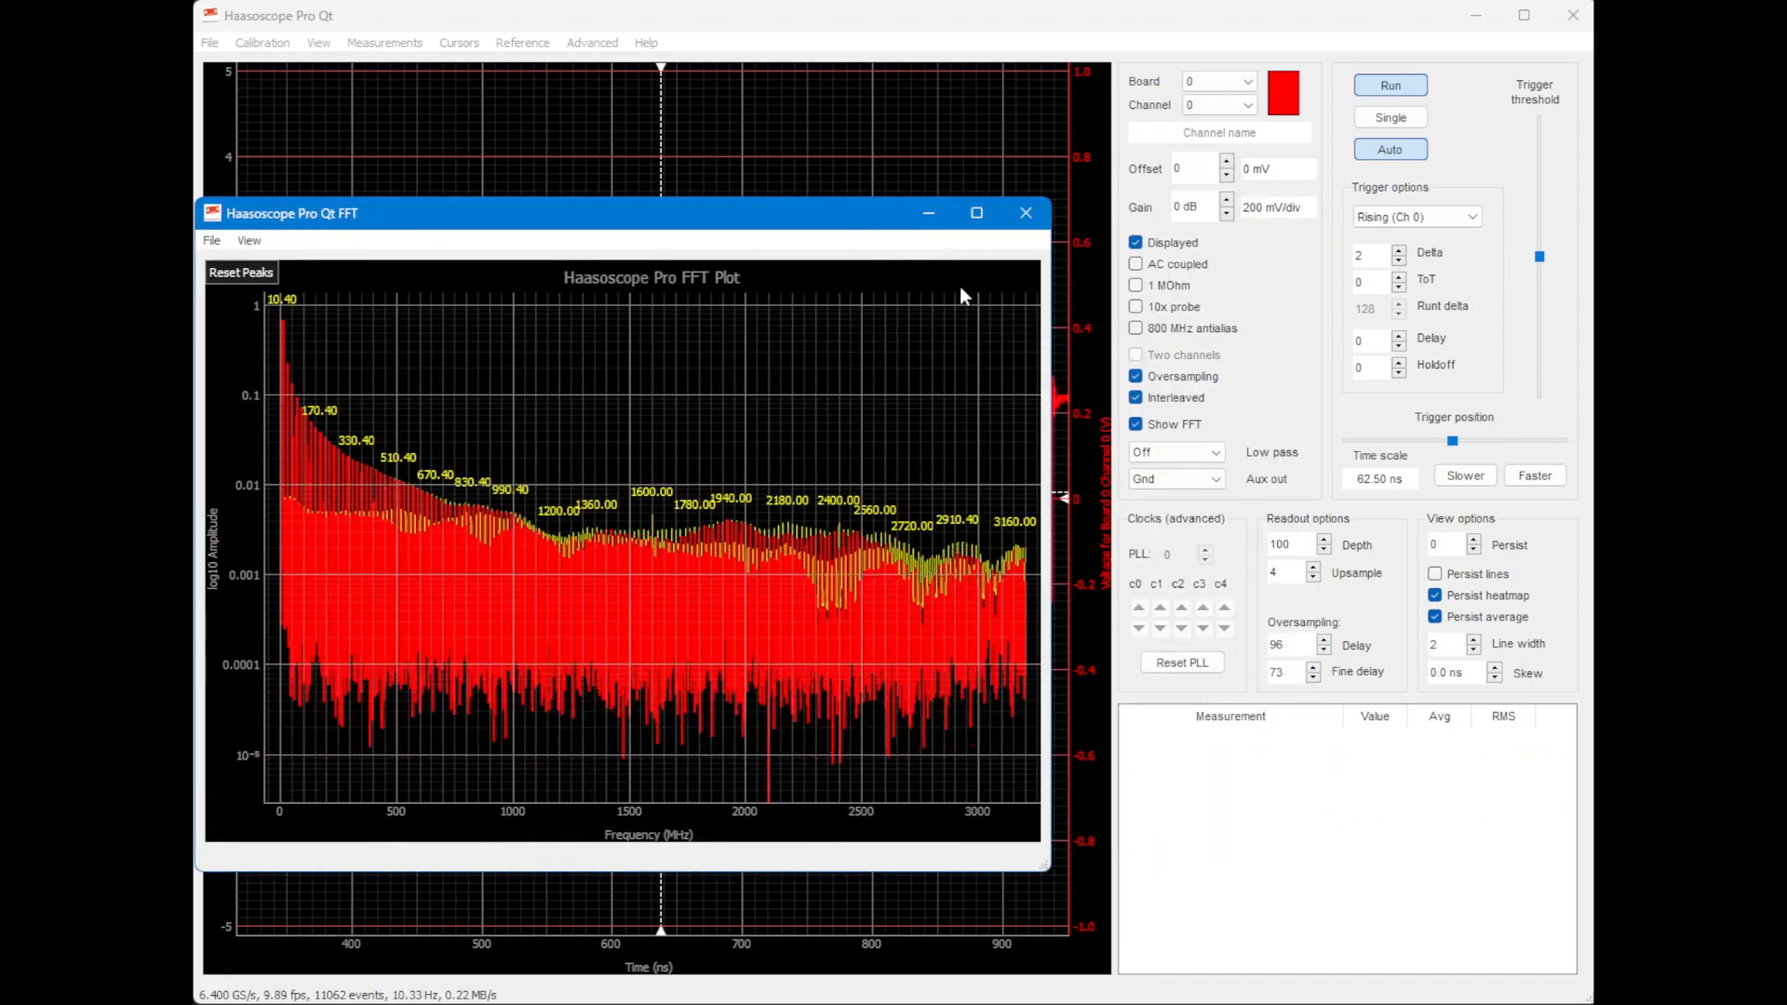
{"action": "left_click_drag", "start_coordinate": [1137, 240], "coordinate": [1137, 240]}
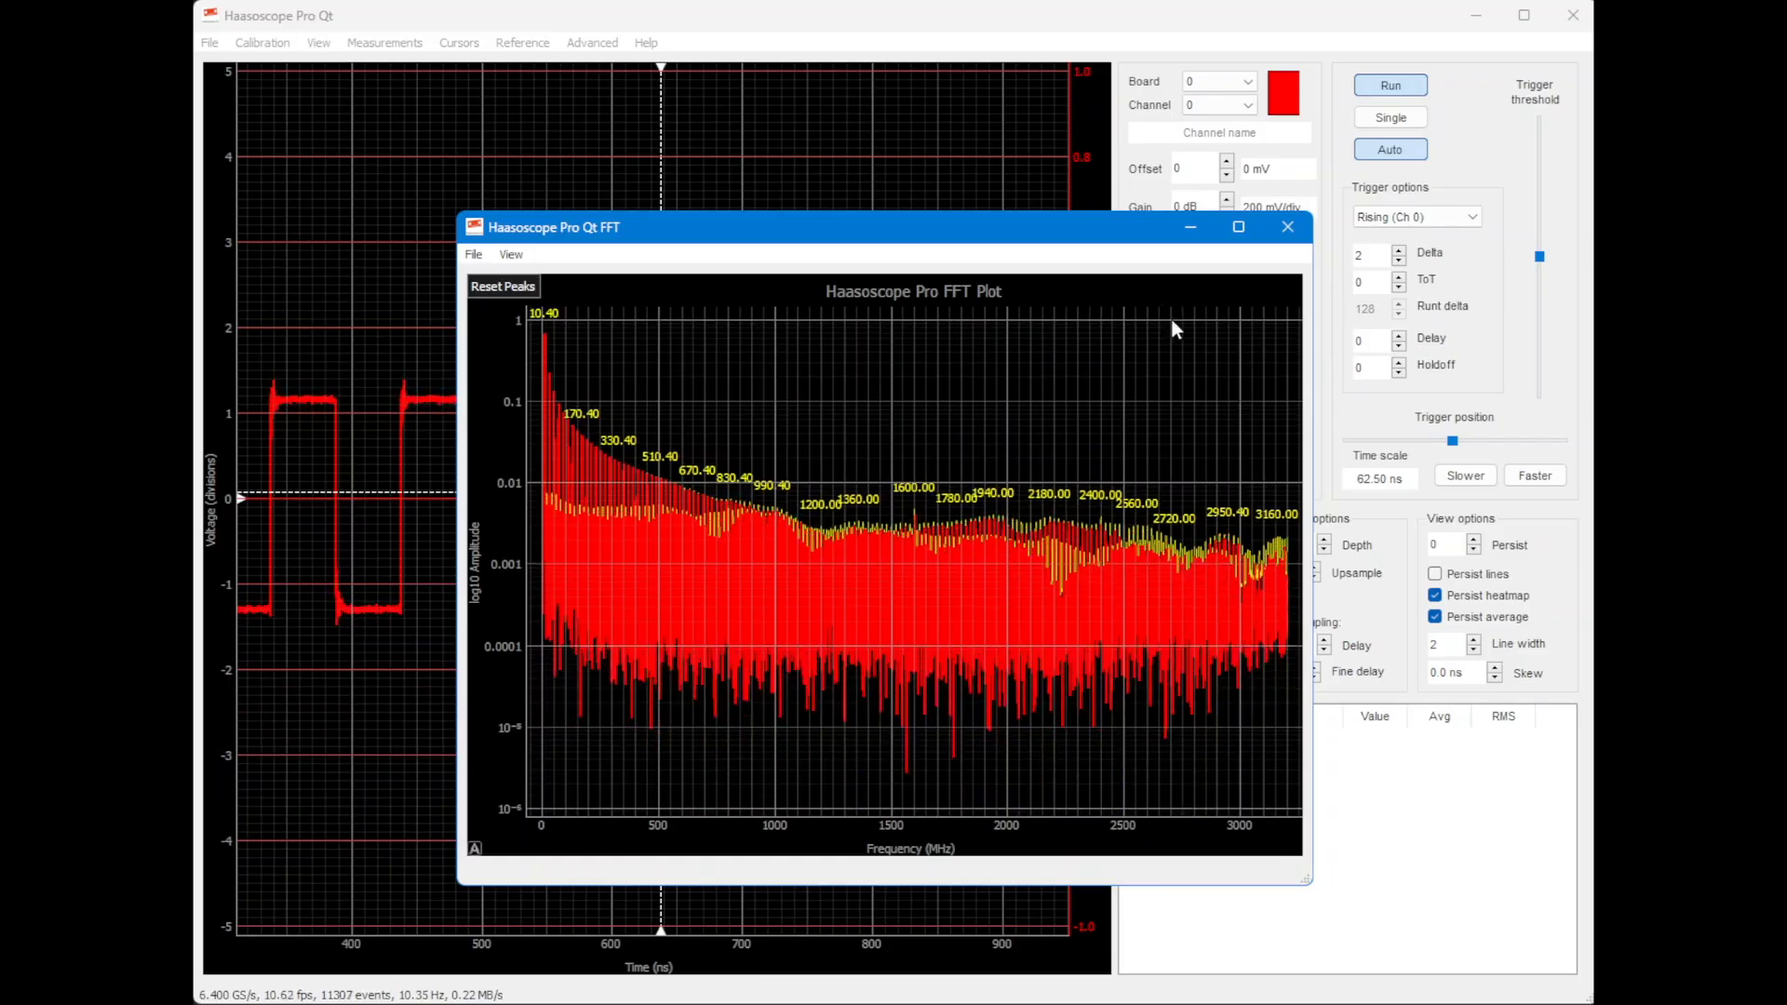
{"action": "left_click_drag", "start_coordinate": [1127, 240], "coordinate": [998, 253]}
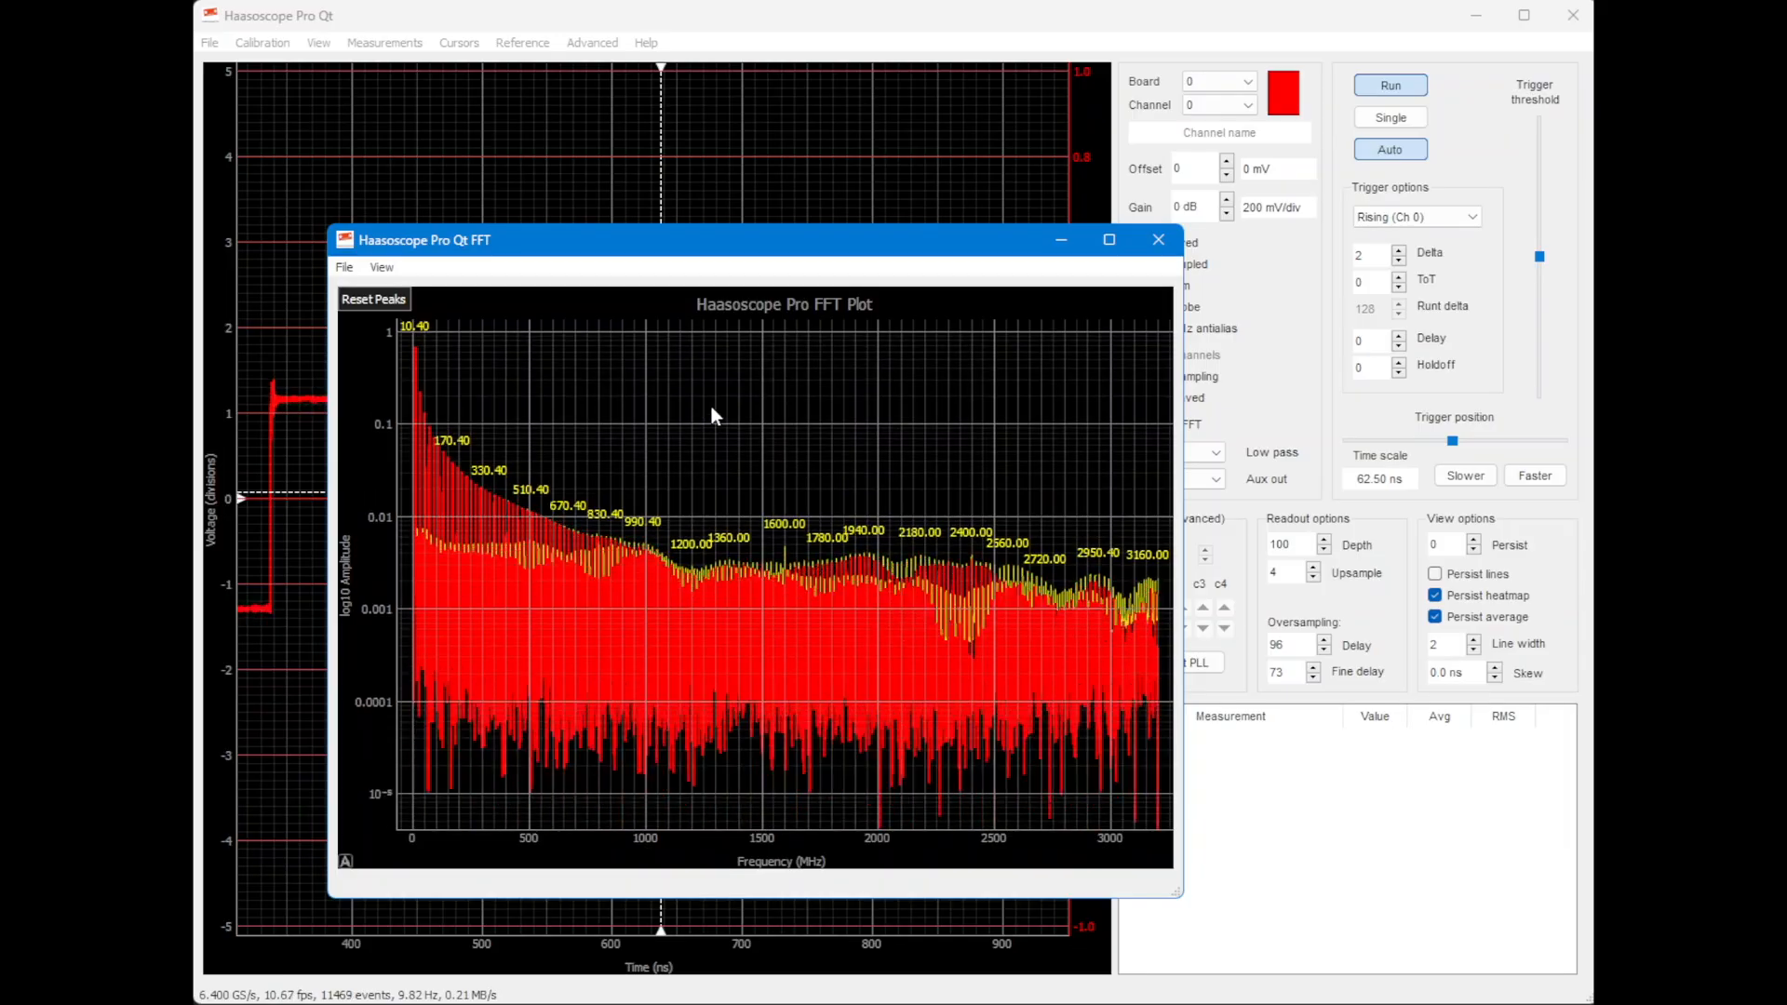
{"action": "left_click", "coordinate": [265, 44]}
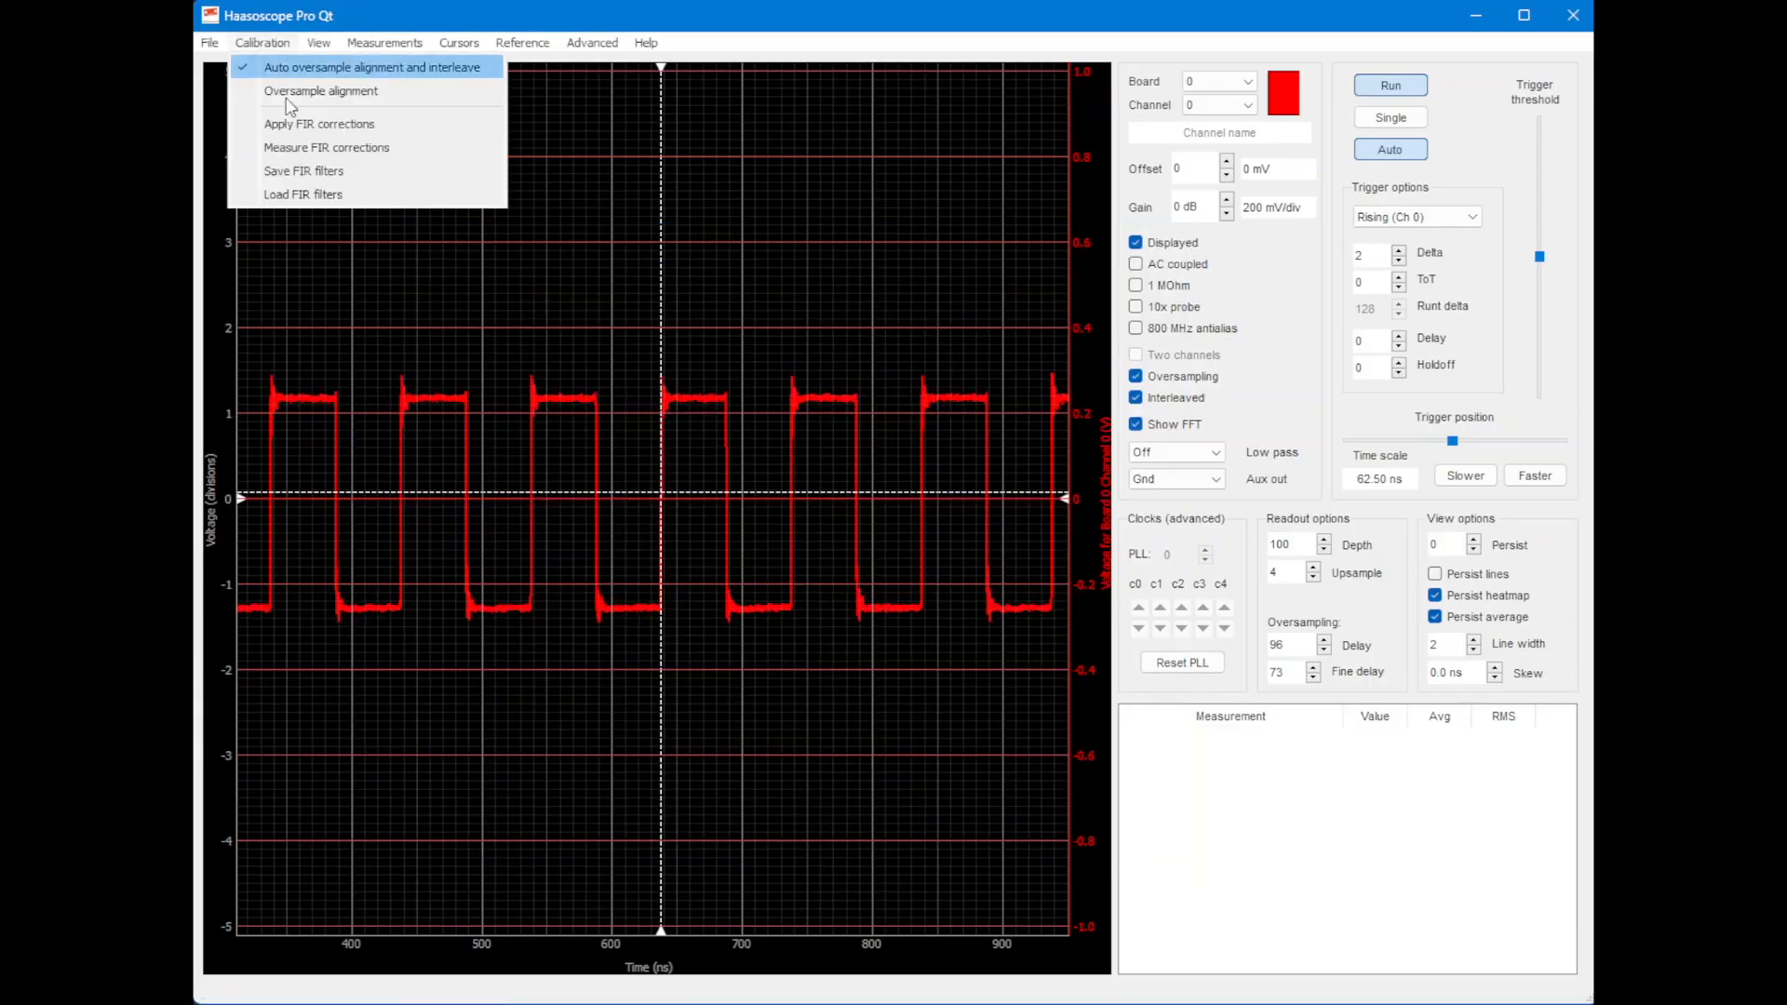
{"action": "left_click", "coordinate": [308, 196]}
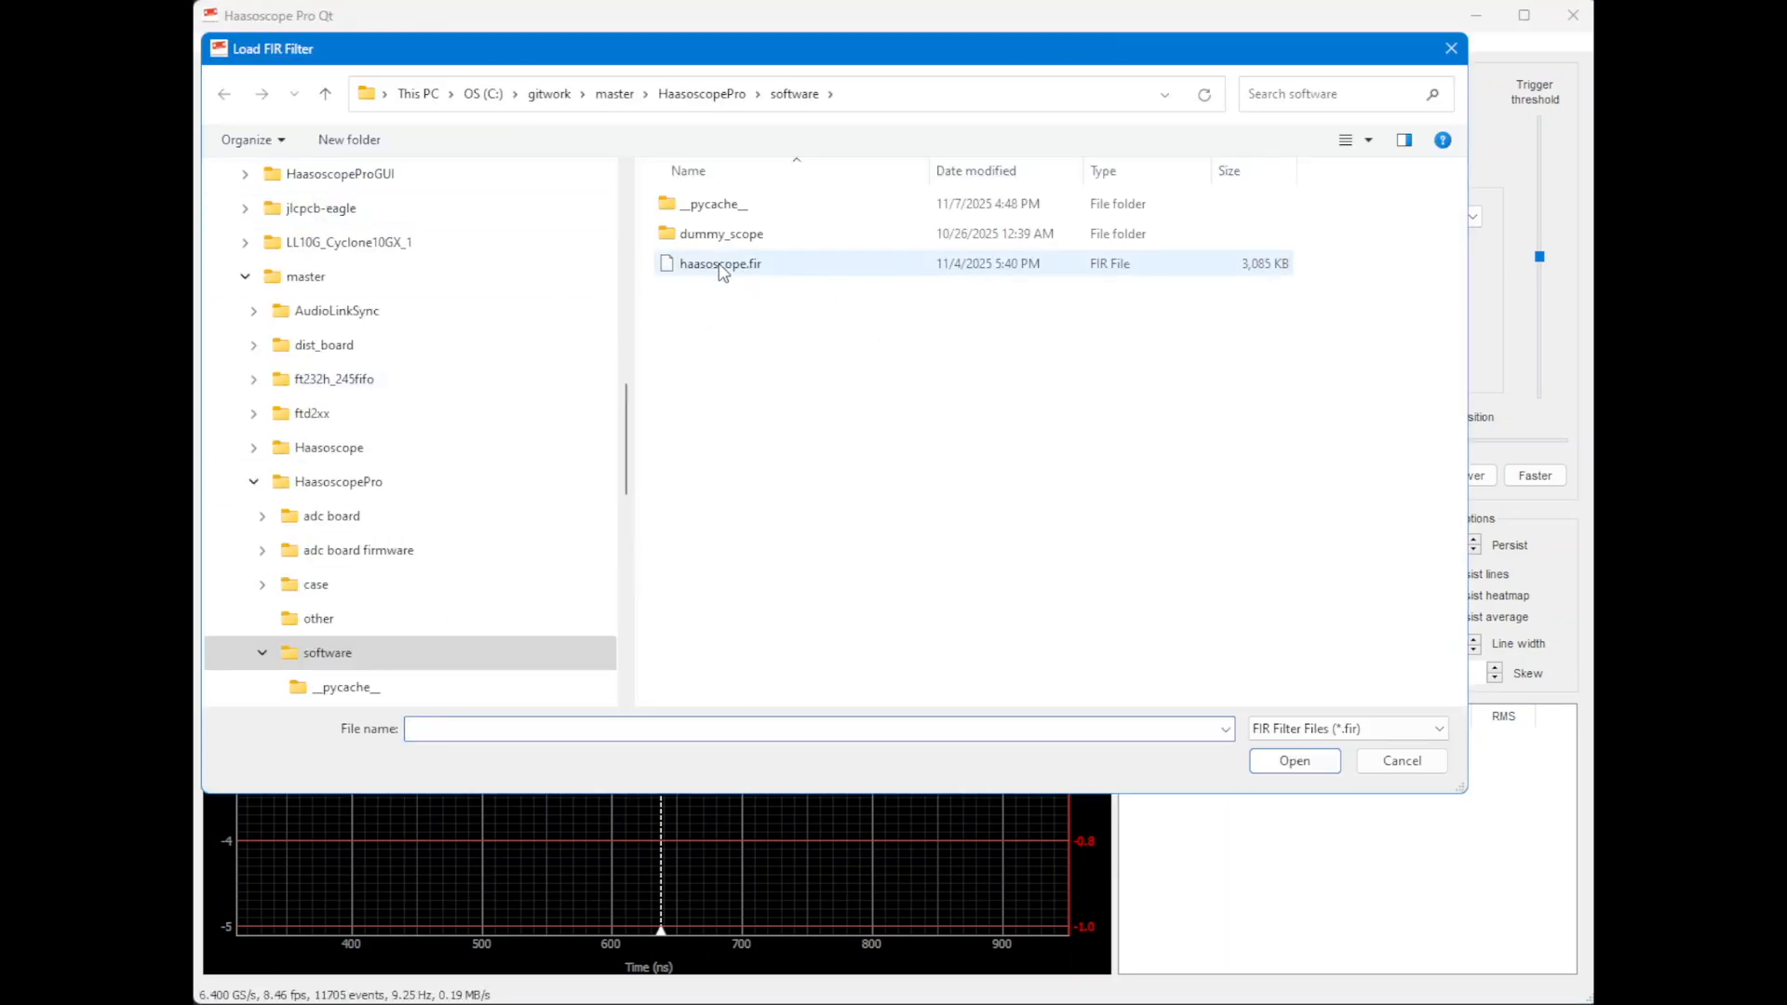
{"action": "left_click", "coordinate": [1400, 762]}
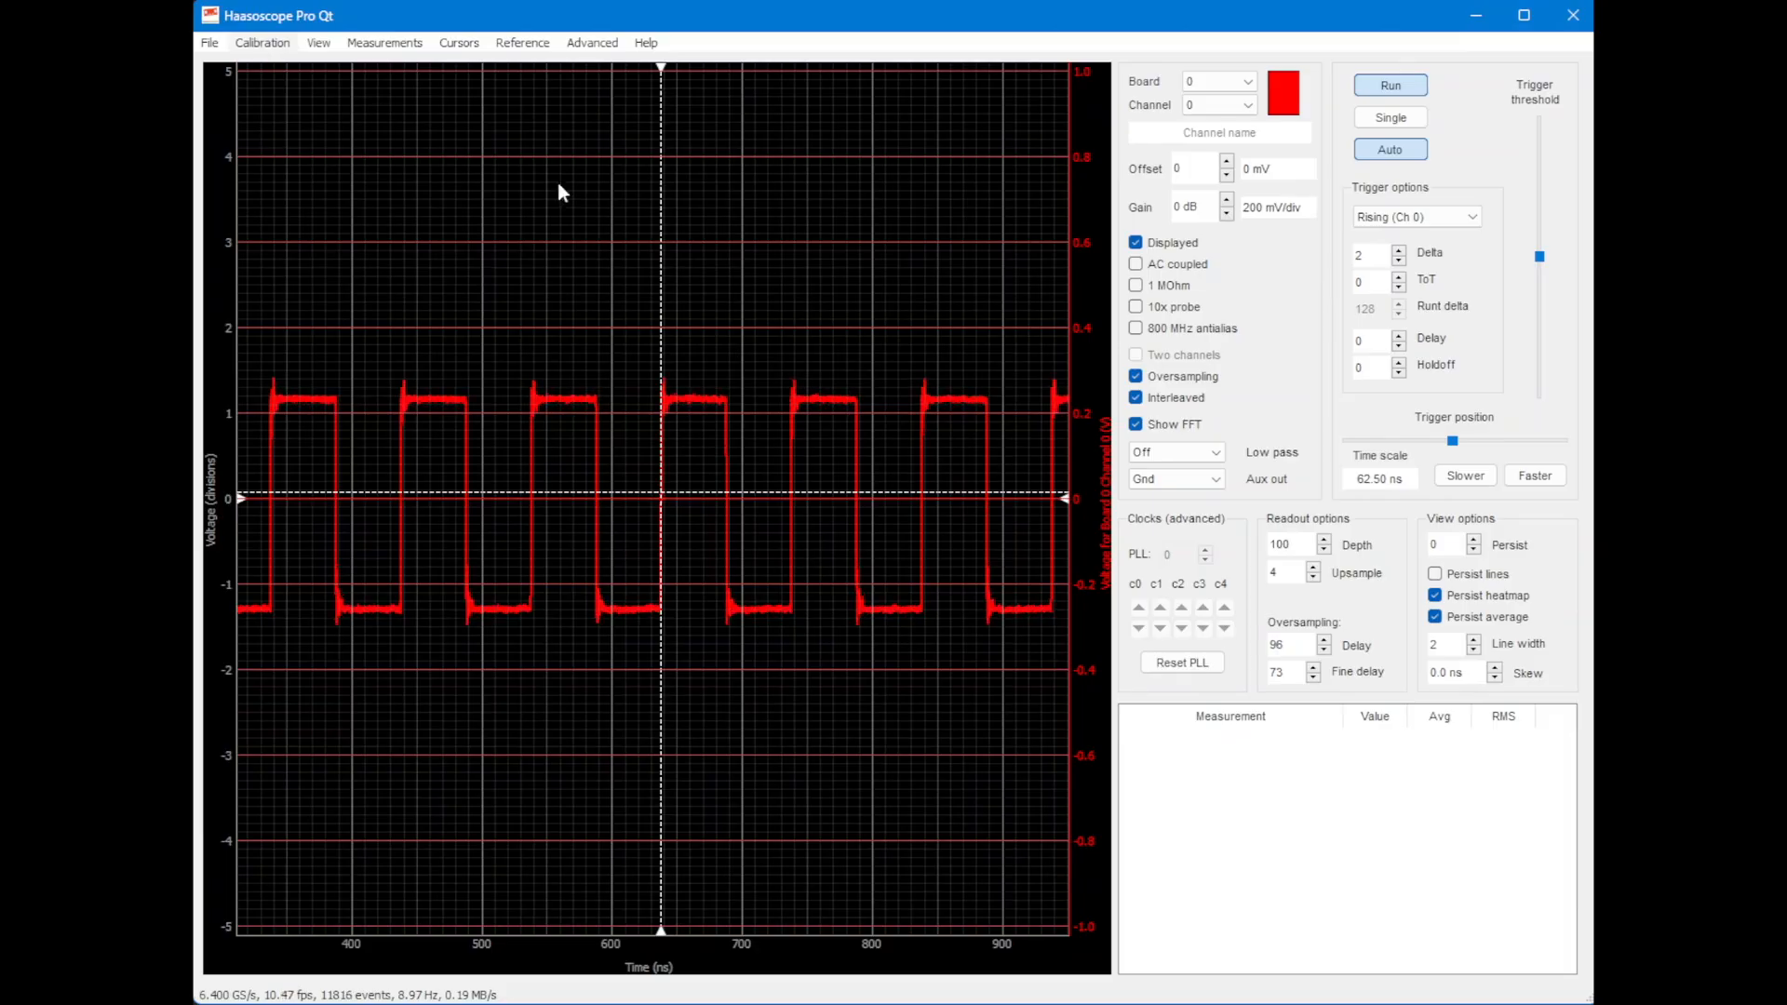
{"action": "left_click", "coordinate": [264, 43]}
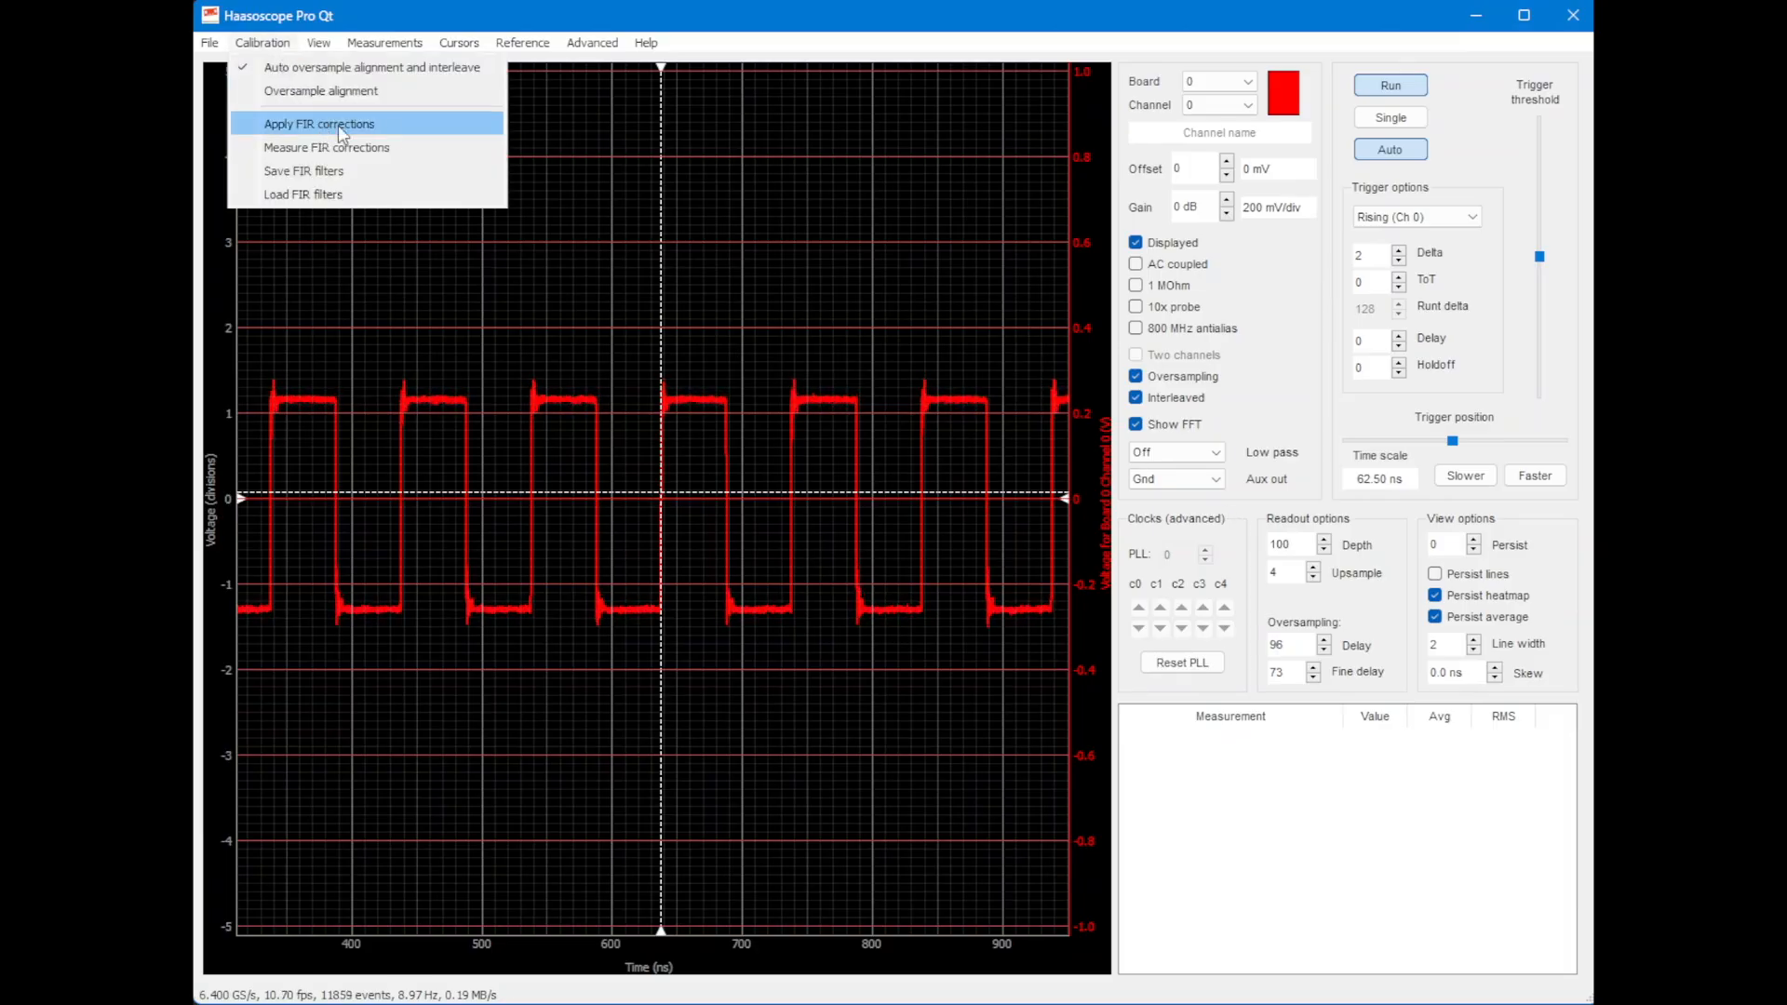
{"action": "left_click", "coordinate": [908, 215]}
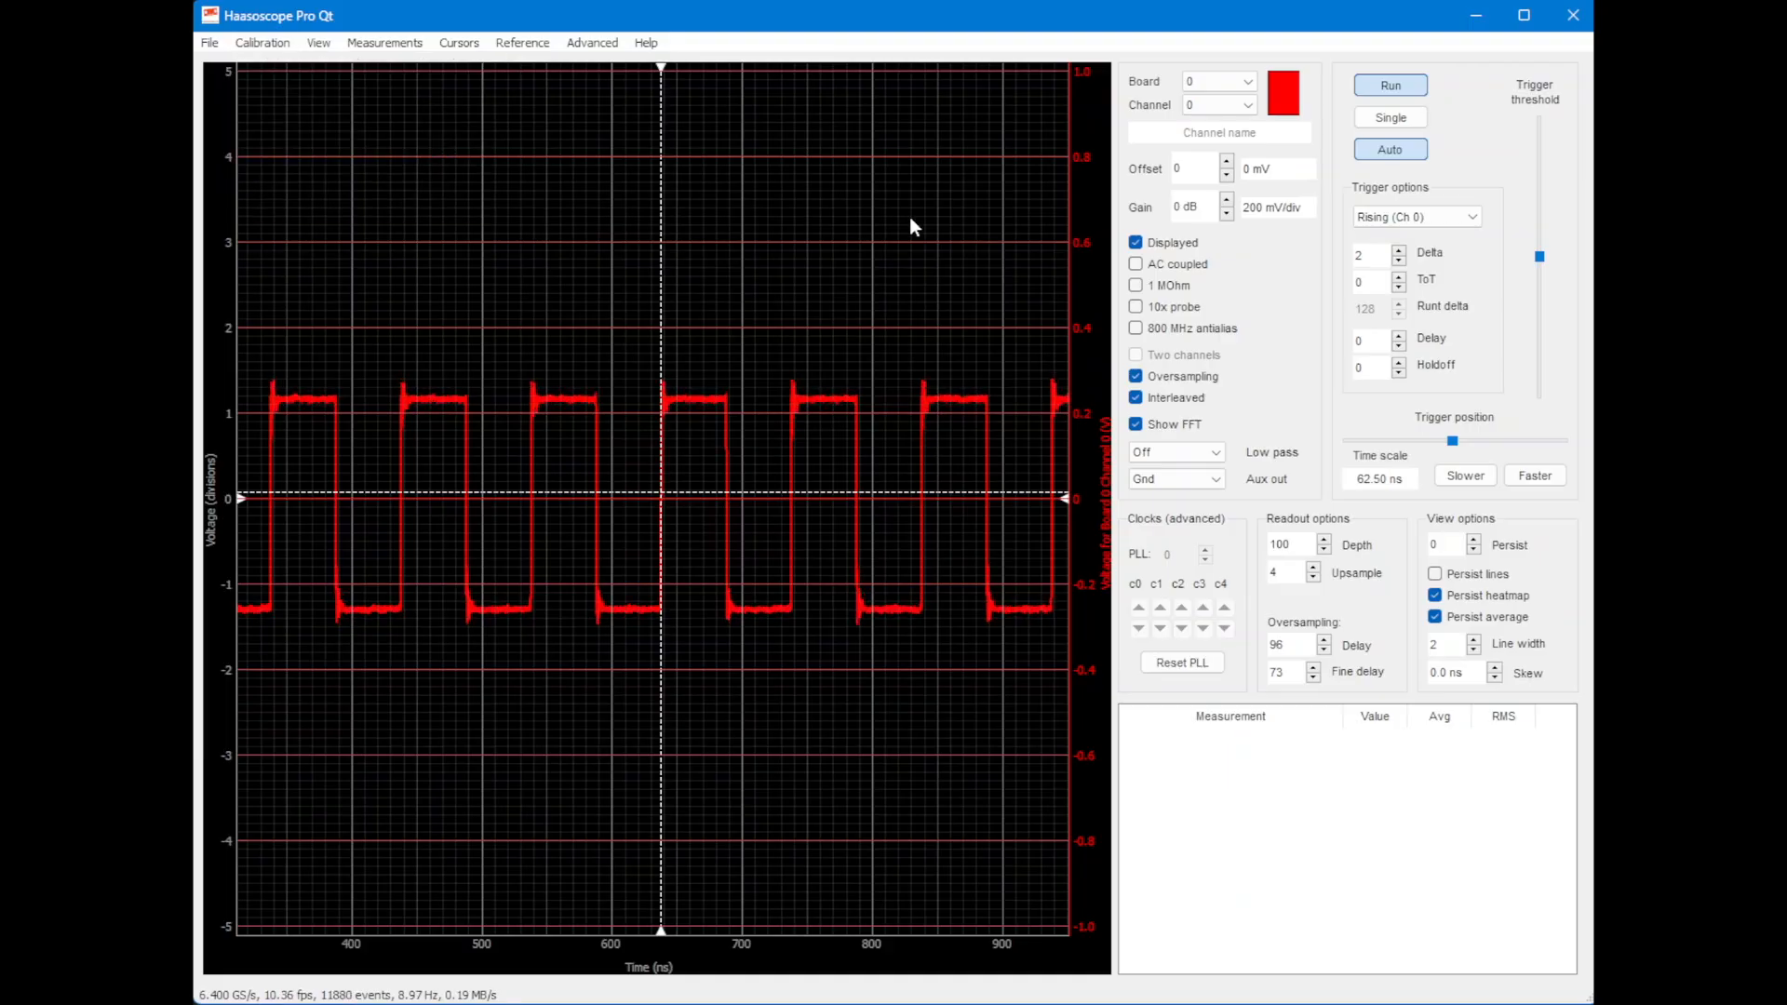
Step: Bring up the FFT plot over the waveform and examine the uncorrected spectrum
{"action": "left_click", "coordinate": [1195, 431]}
{"action": "left_click_drag", "start_coordinate": [430, 158], "coordinate": [1202, 253]}
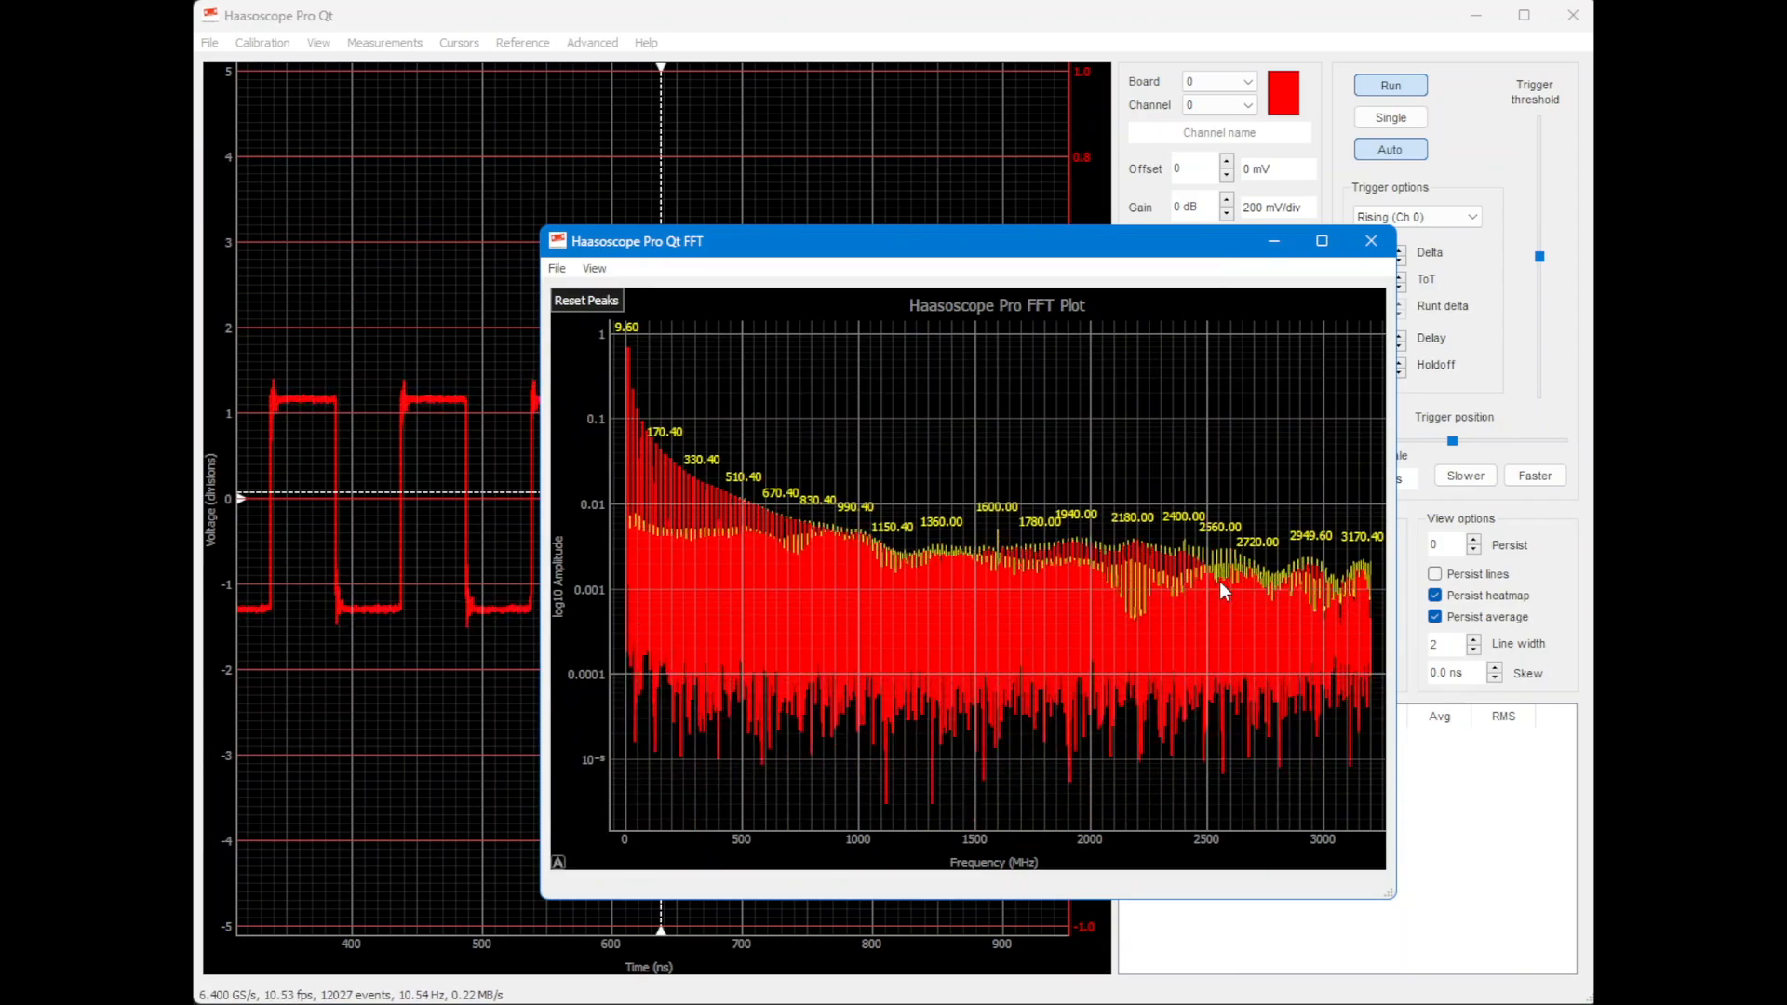
Step: Apply the FIR corrections to the signal and bring the FFT plot up again
{"action": "left_click", "coordinate": [263, 43]}
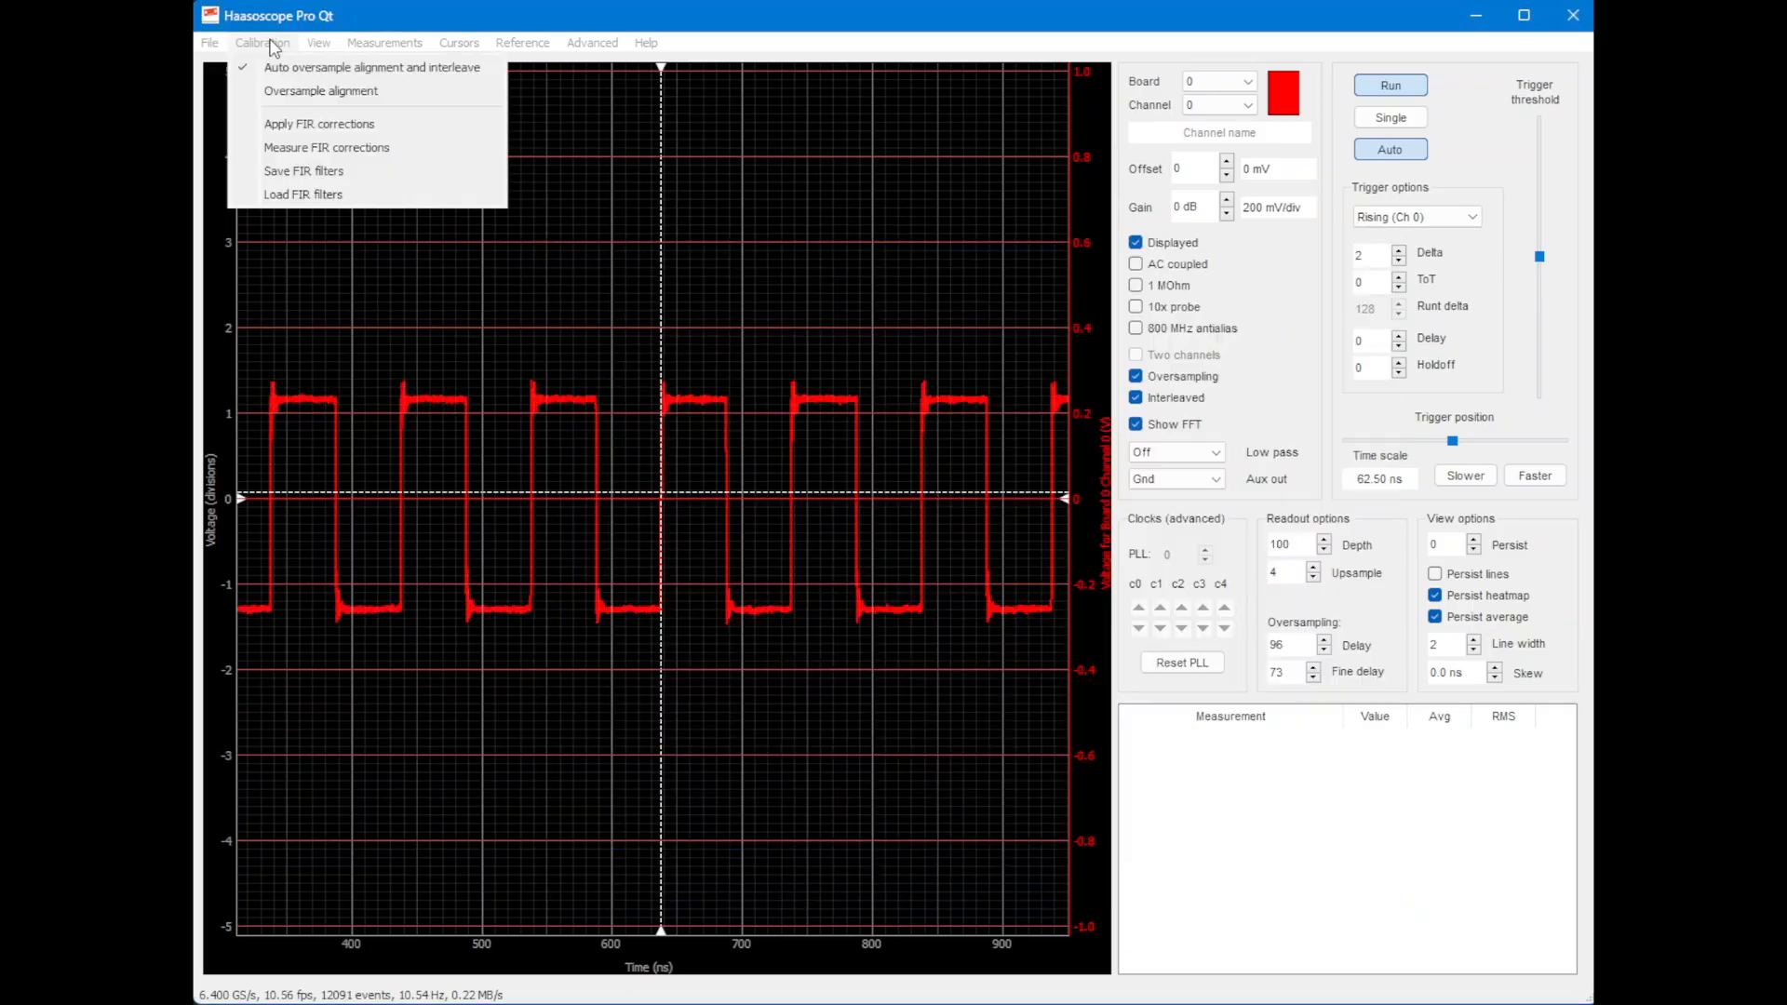
{"action": "left_click", "coordinate": [317, 125]}
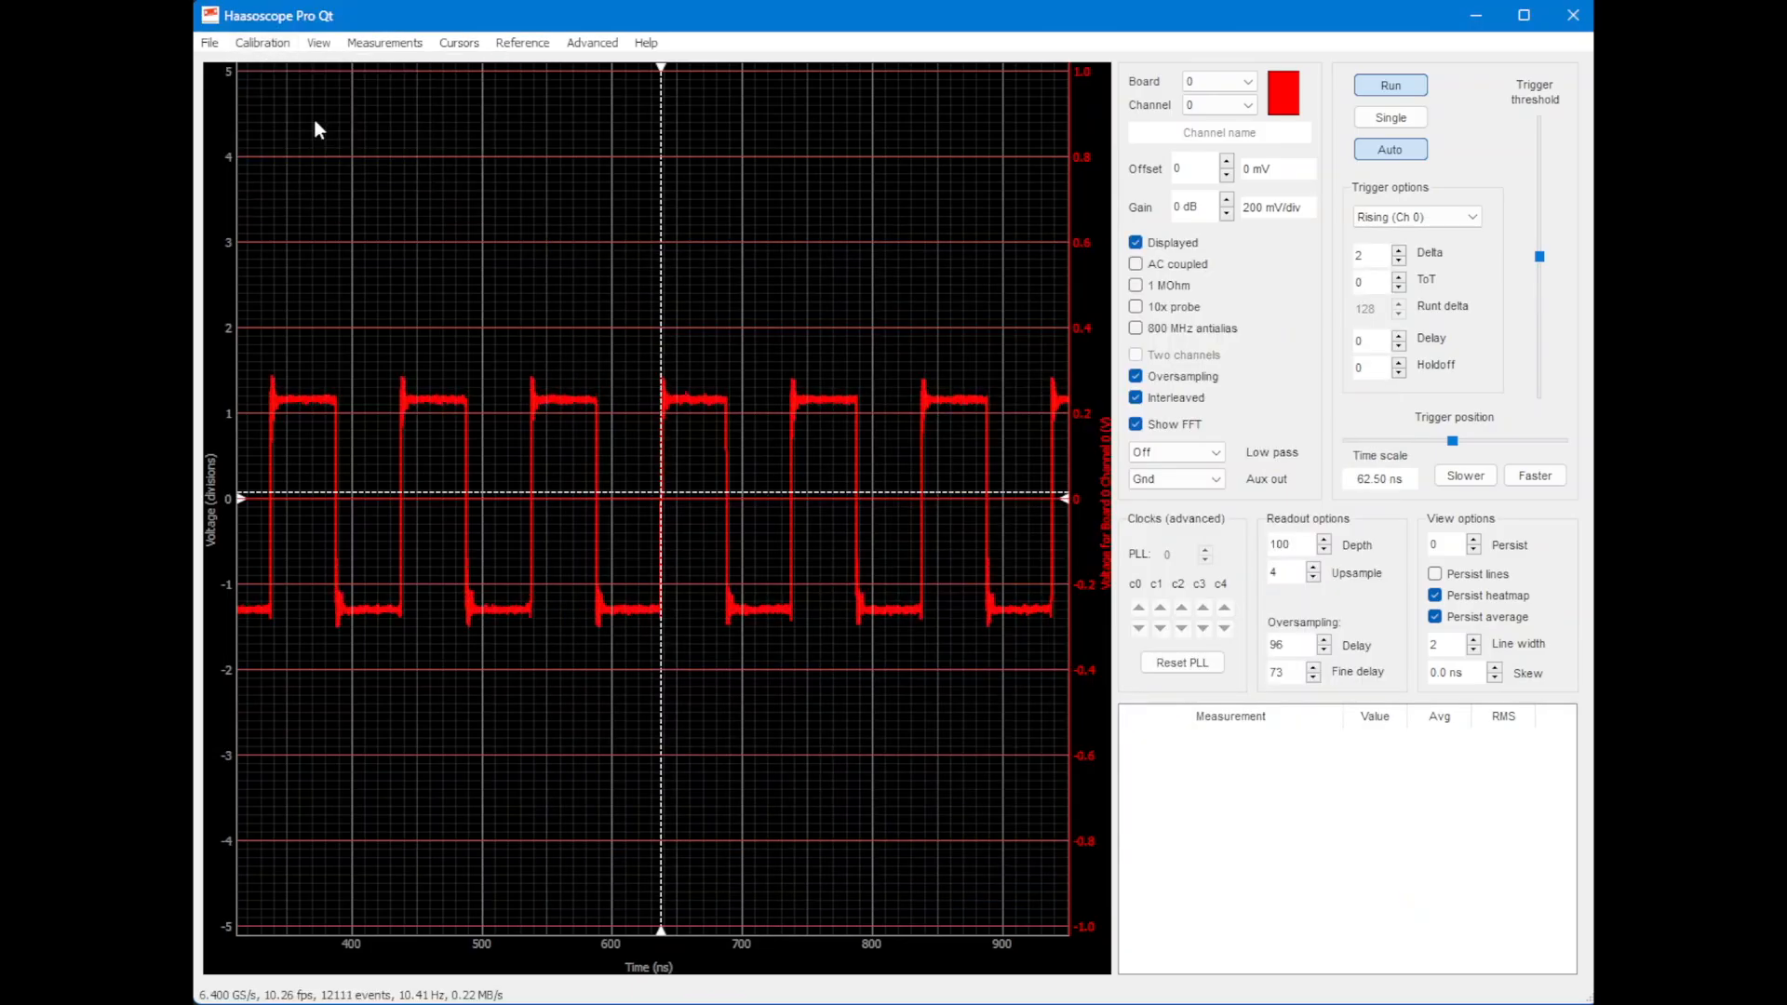
{"action": "left_click", "coordinate": [1164, 423]}
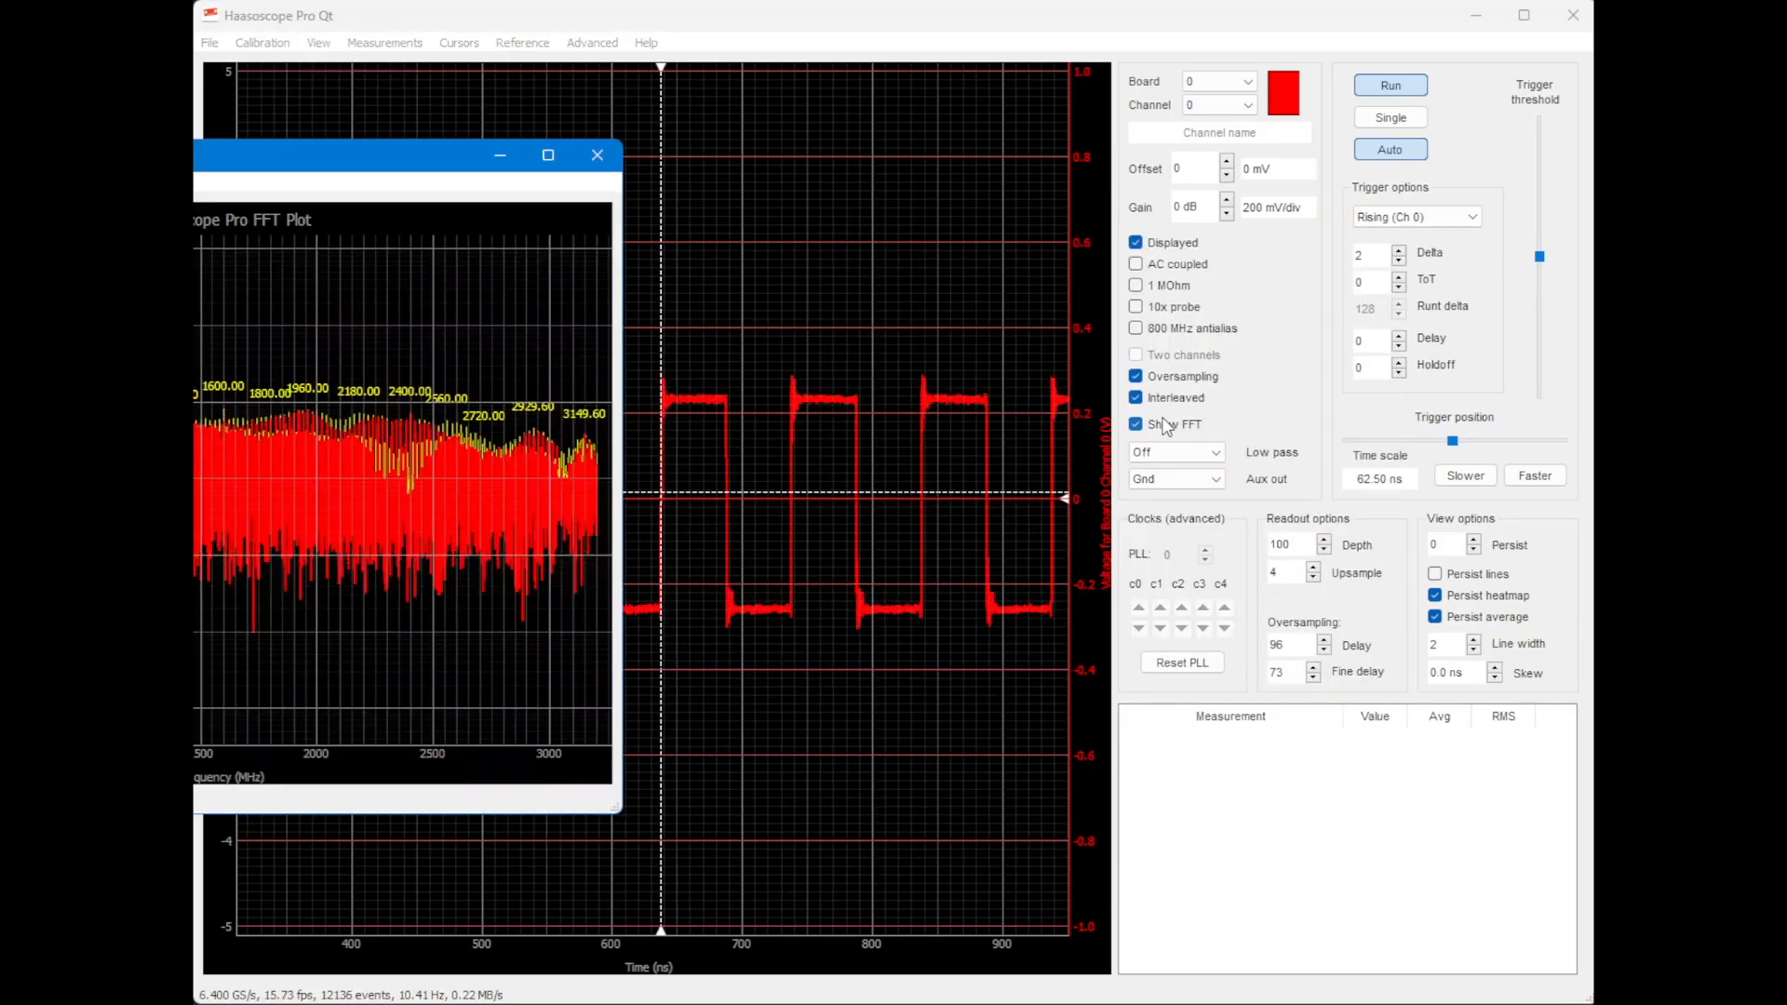
Step: Reposition the FFT window over the waveform to examine the FIR-corrected spectrum and close it
{"action": "left_click_drag", "start_coordinate": [430, 168], "coordinate": [1066, 207]}
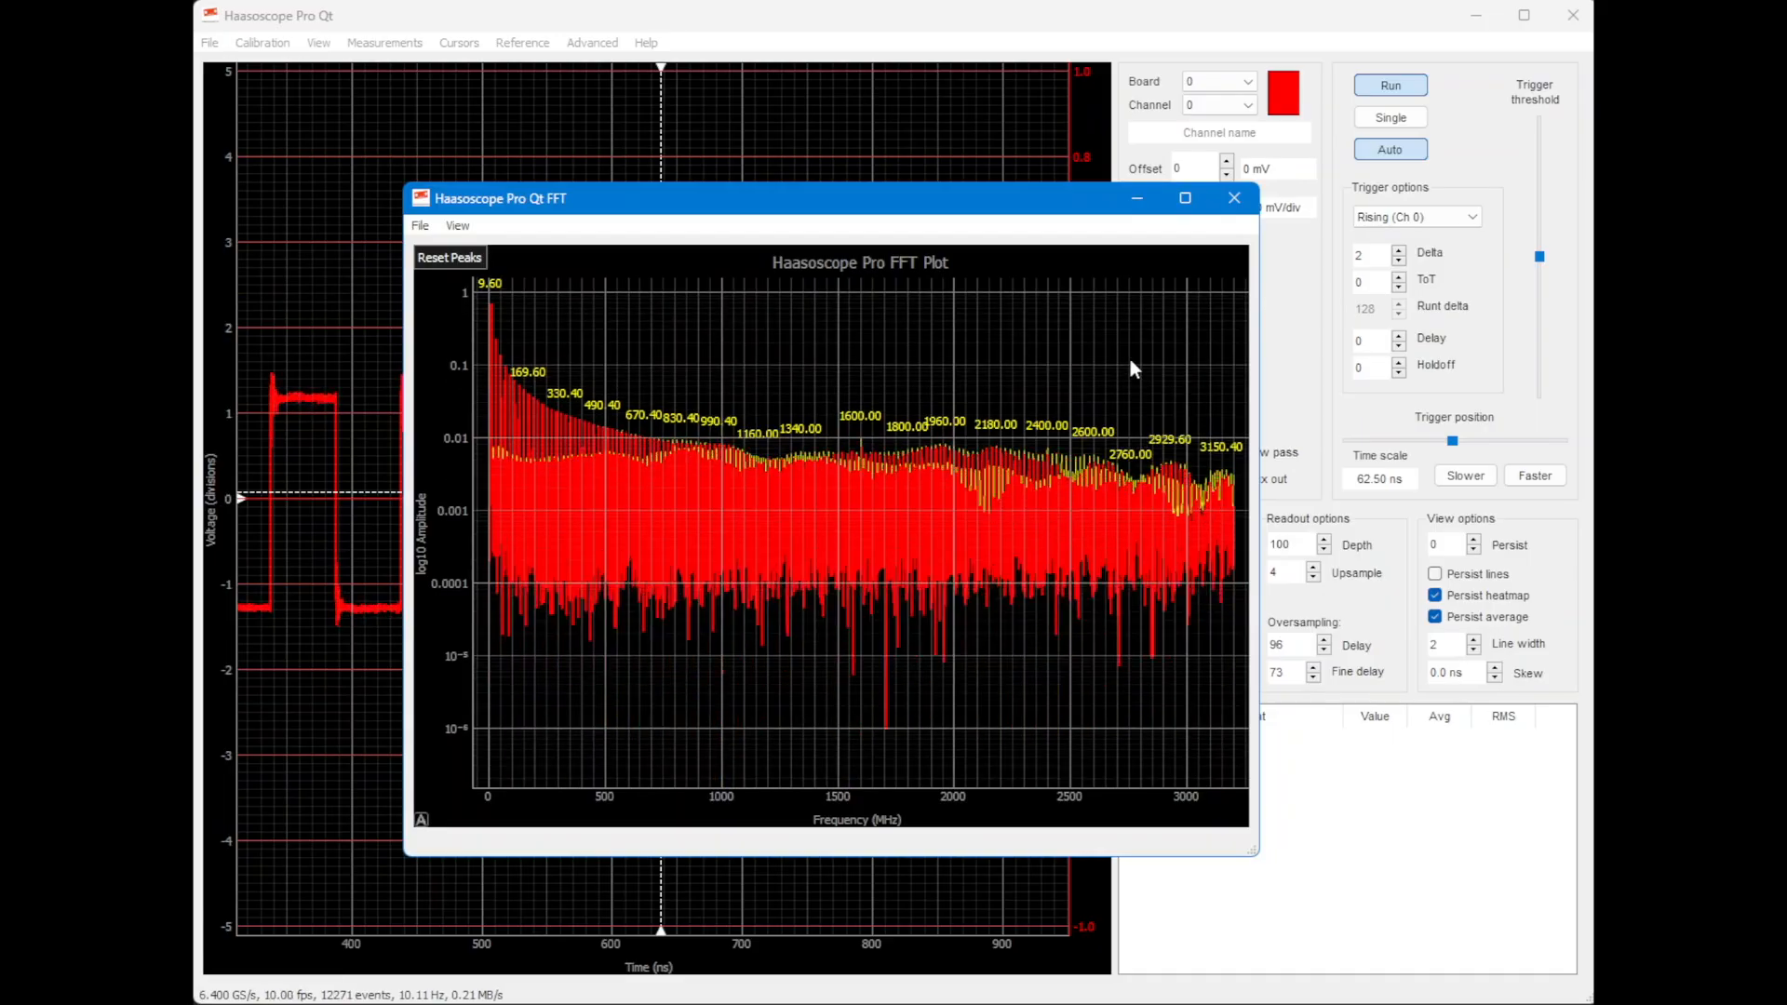
{"action": "left_click", "coordinate": [1234, 197]}
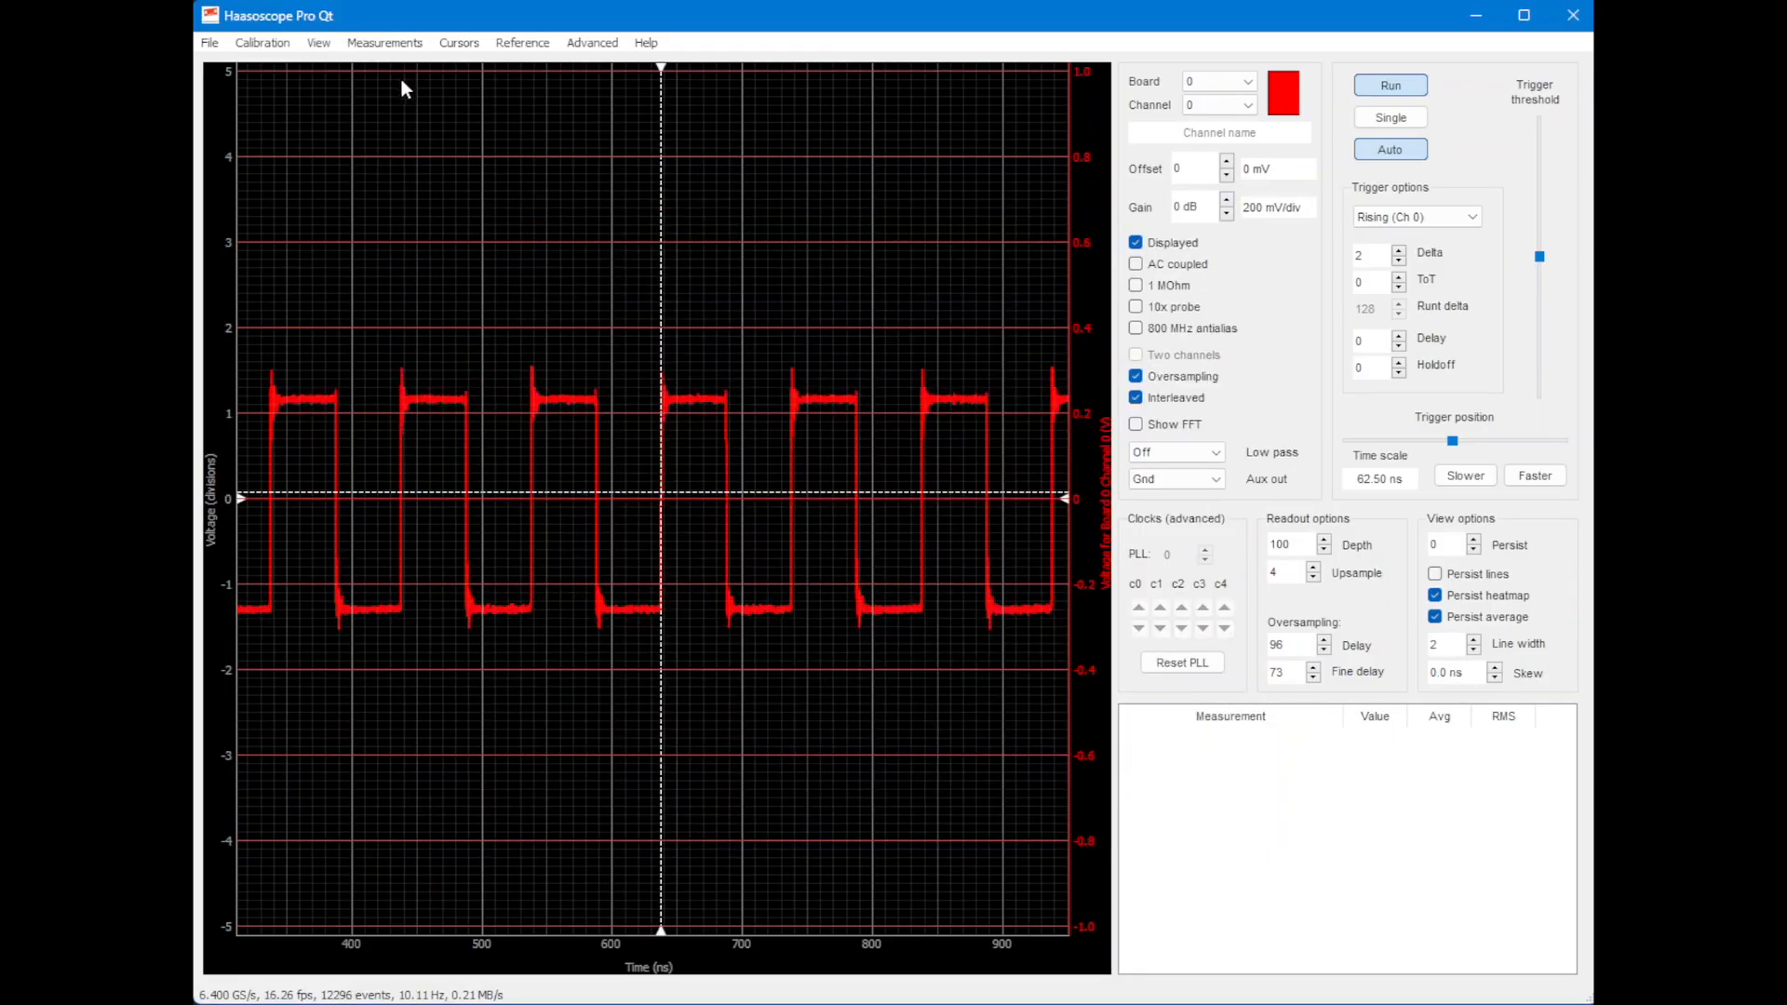
Step: Add a rise time measurement for board 0 channel 0 and shorten the time scale to 1.953 ns around the rising edge
{"action": "left_click", "coordinate": [385, 44]}
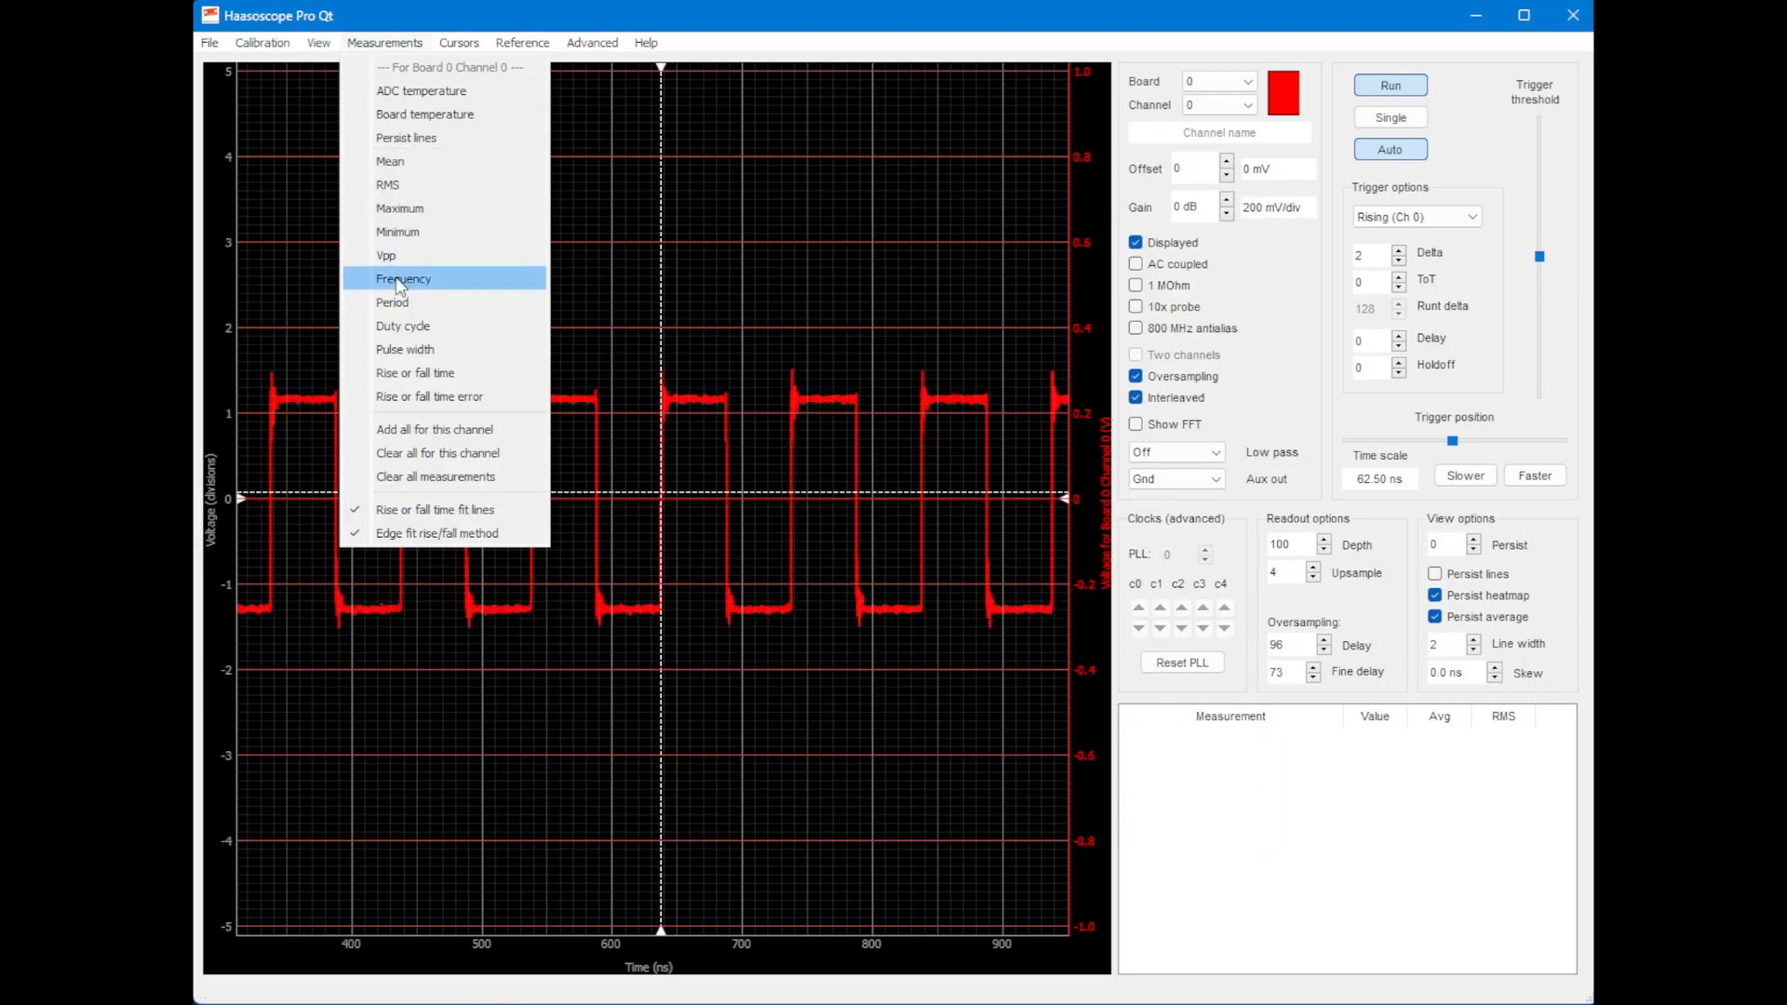
{"action": "left_click", "coordinate": [426, 372]}
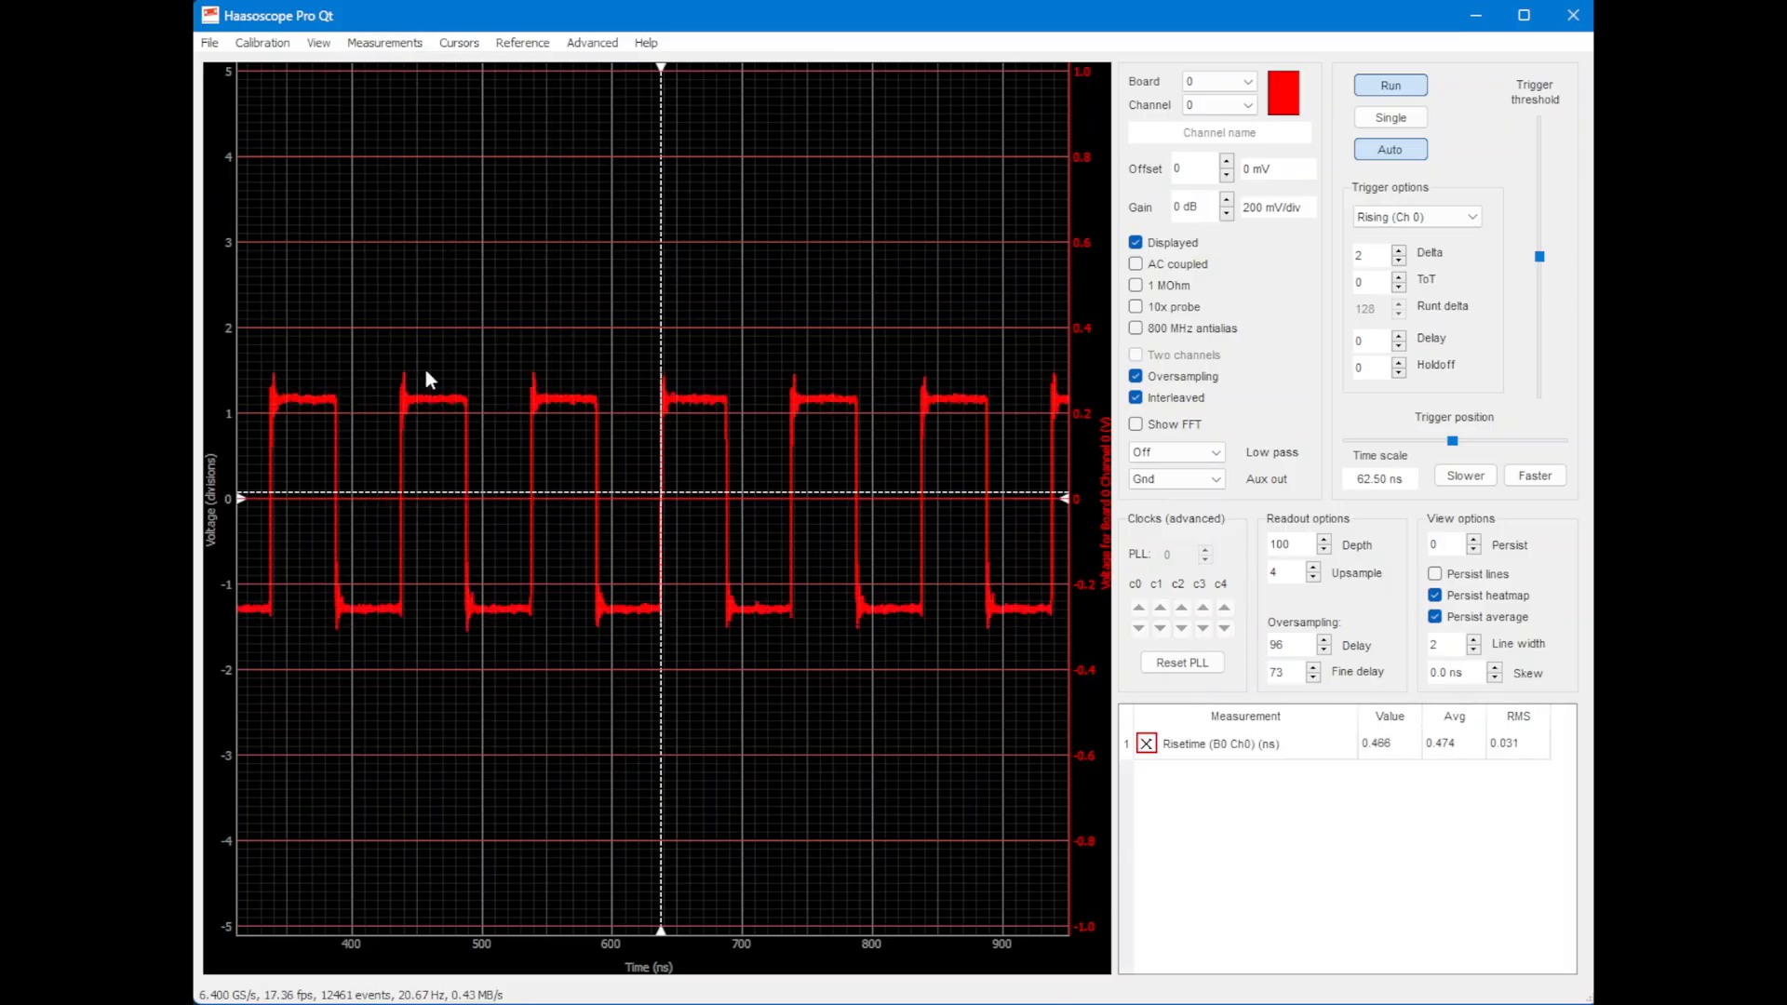
{"action": "left_click", "coordinate": [1552, 478]}
{"action": "left_click", "coordinate": [1552, 478]}
{"action": "left_click", "coordinate": [1553, 477]}
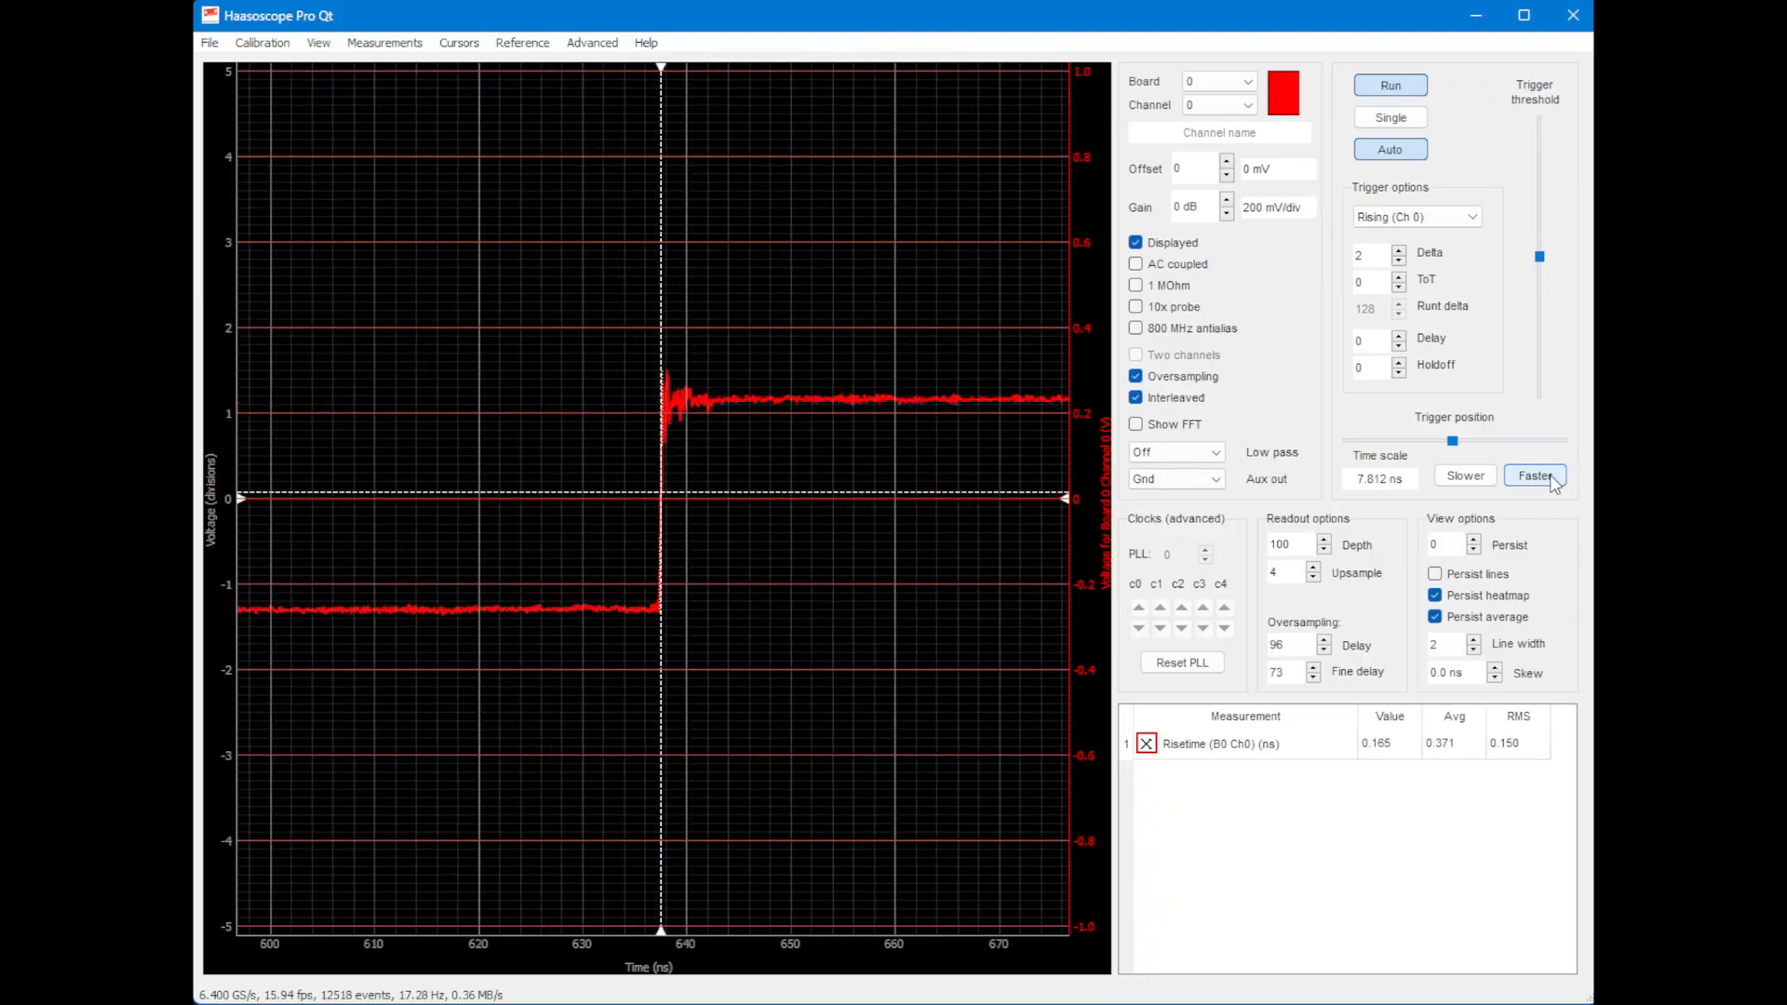
{"action": "left_click", "coordinate": [1553, 477]}
{"action": "left_click", "coordinate": [1553, 477]}
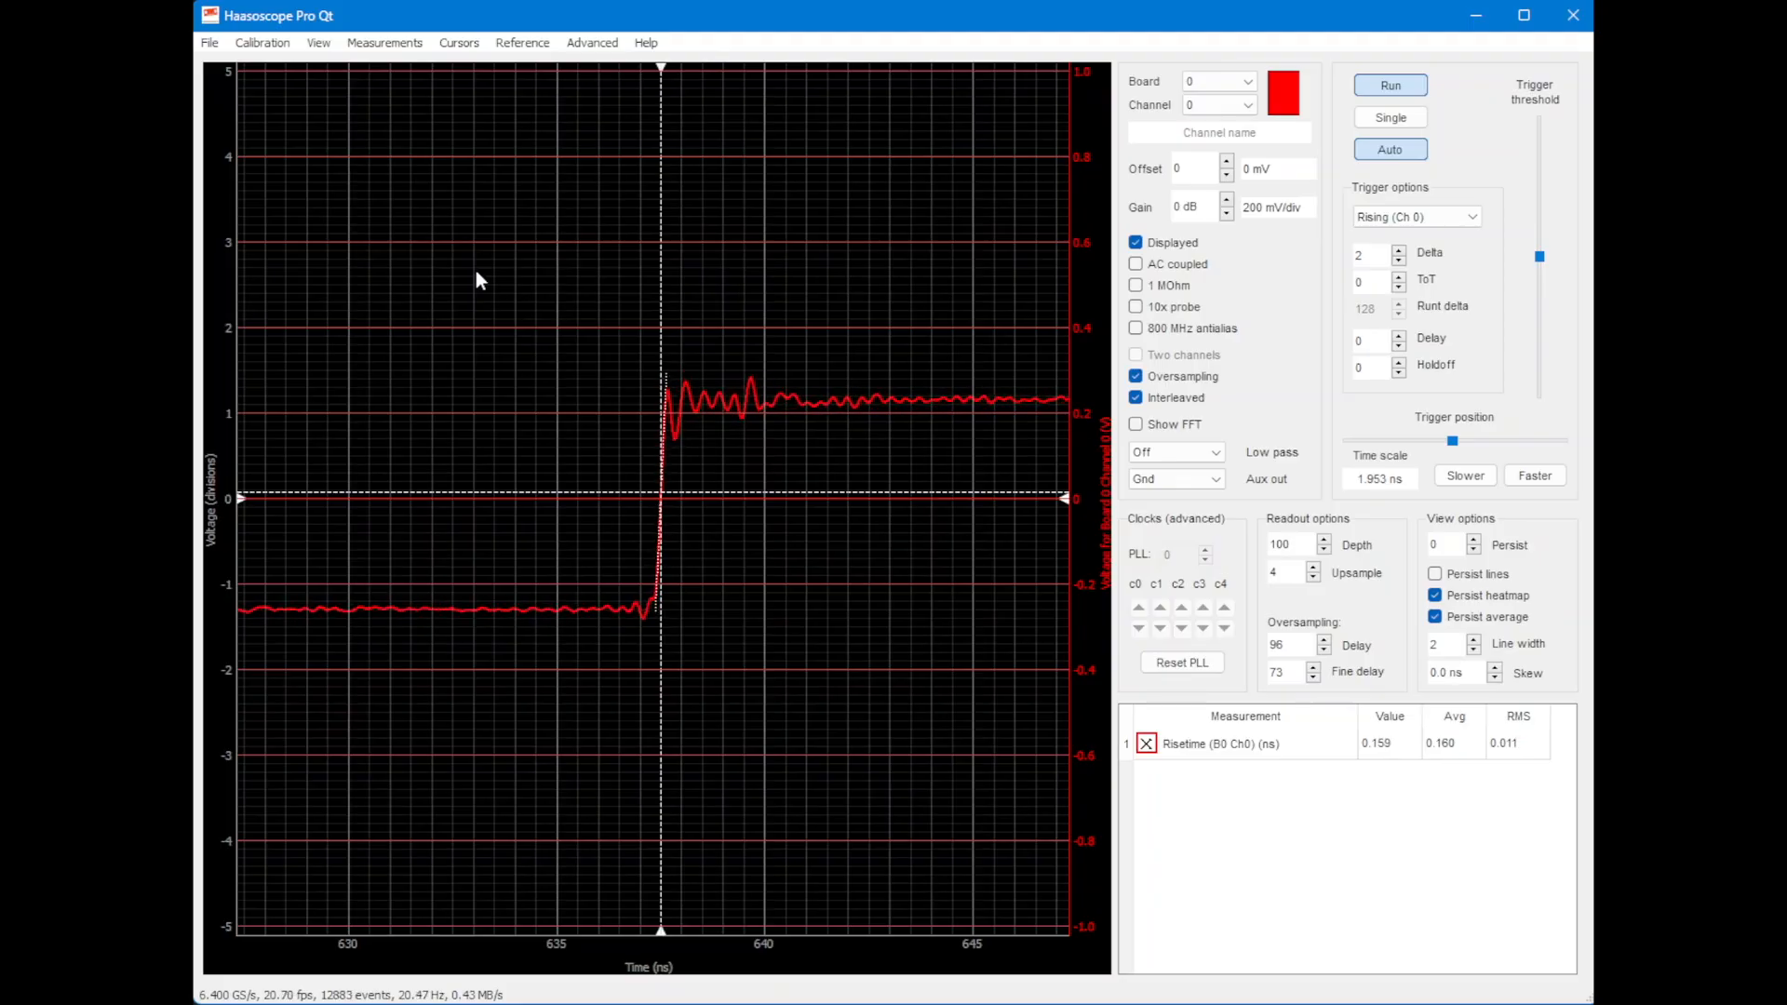
Step: Turn off the FIR corrections and set the time scale to 7.812 ns to view the uncorrected edge
{"action": "left_click", "coordinate": [272, 44]}
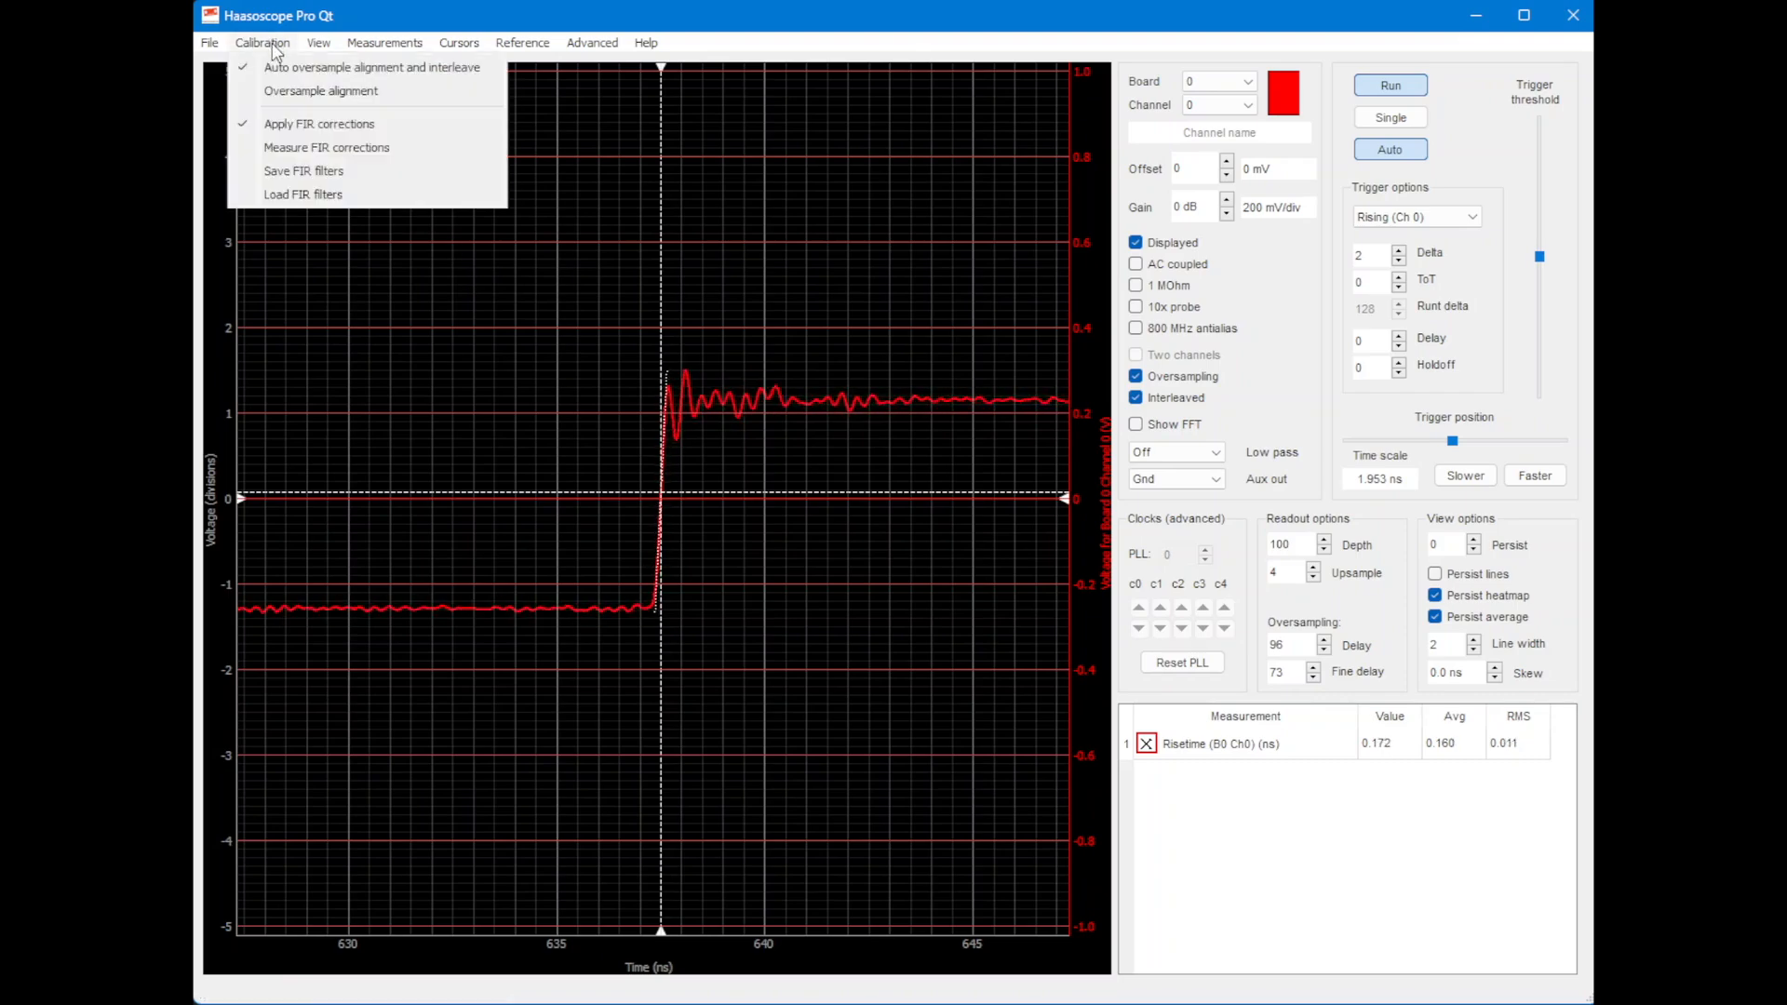
{"action": "left_click", "coordinate": [289, 122]}
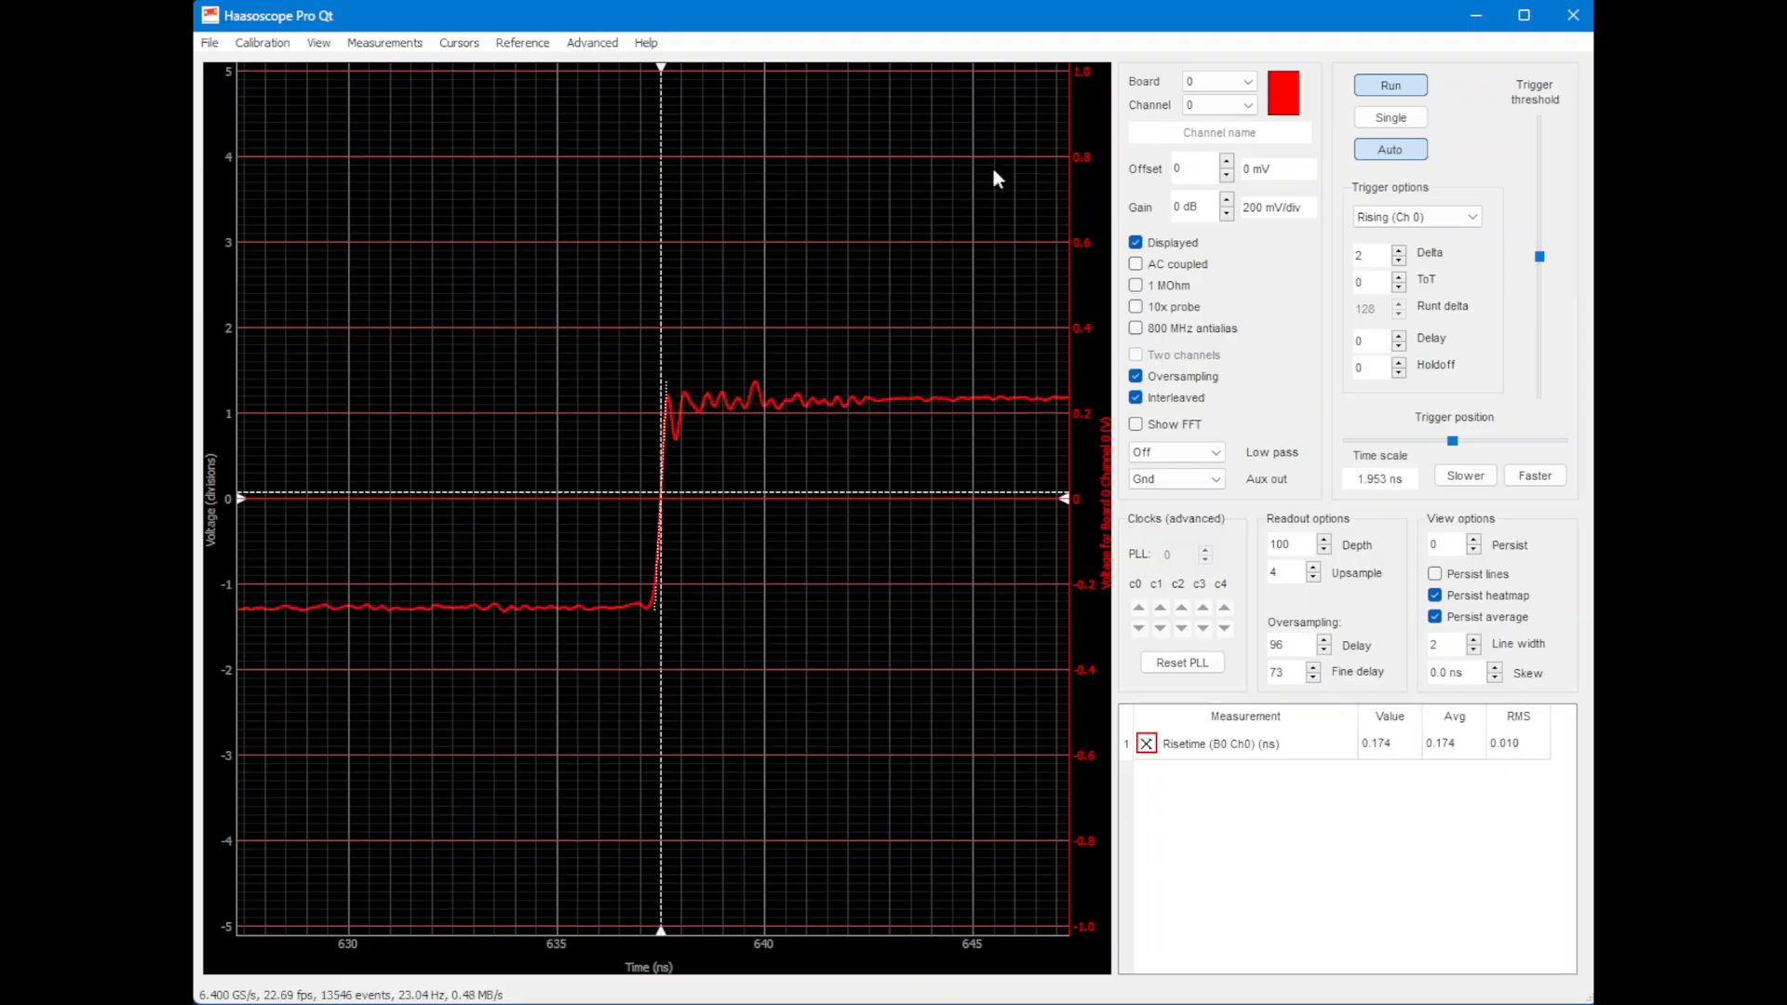
{"action": "left_click", "coordinate": [1550, 477]}
{"action": "left_click", "coordinate": [1466, 478]}
{"action": "left_click", "coordinate": [1466, 478]}
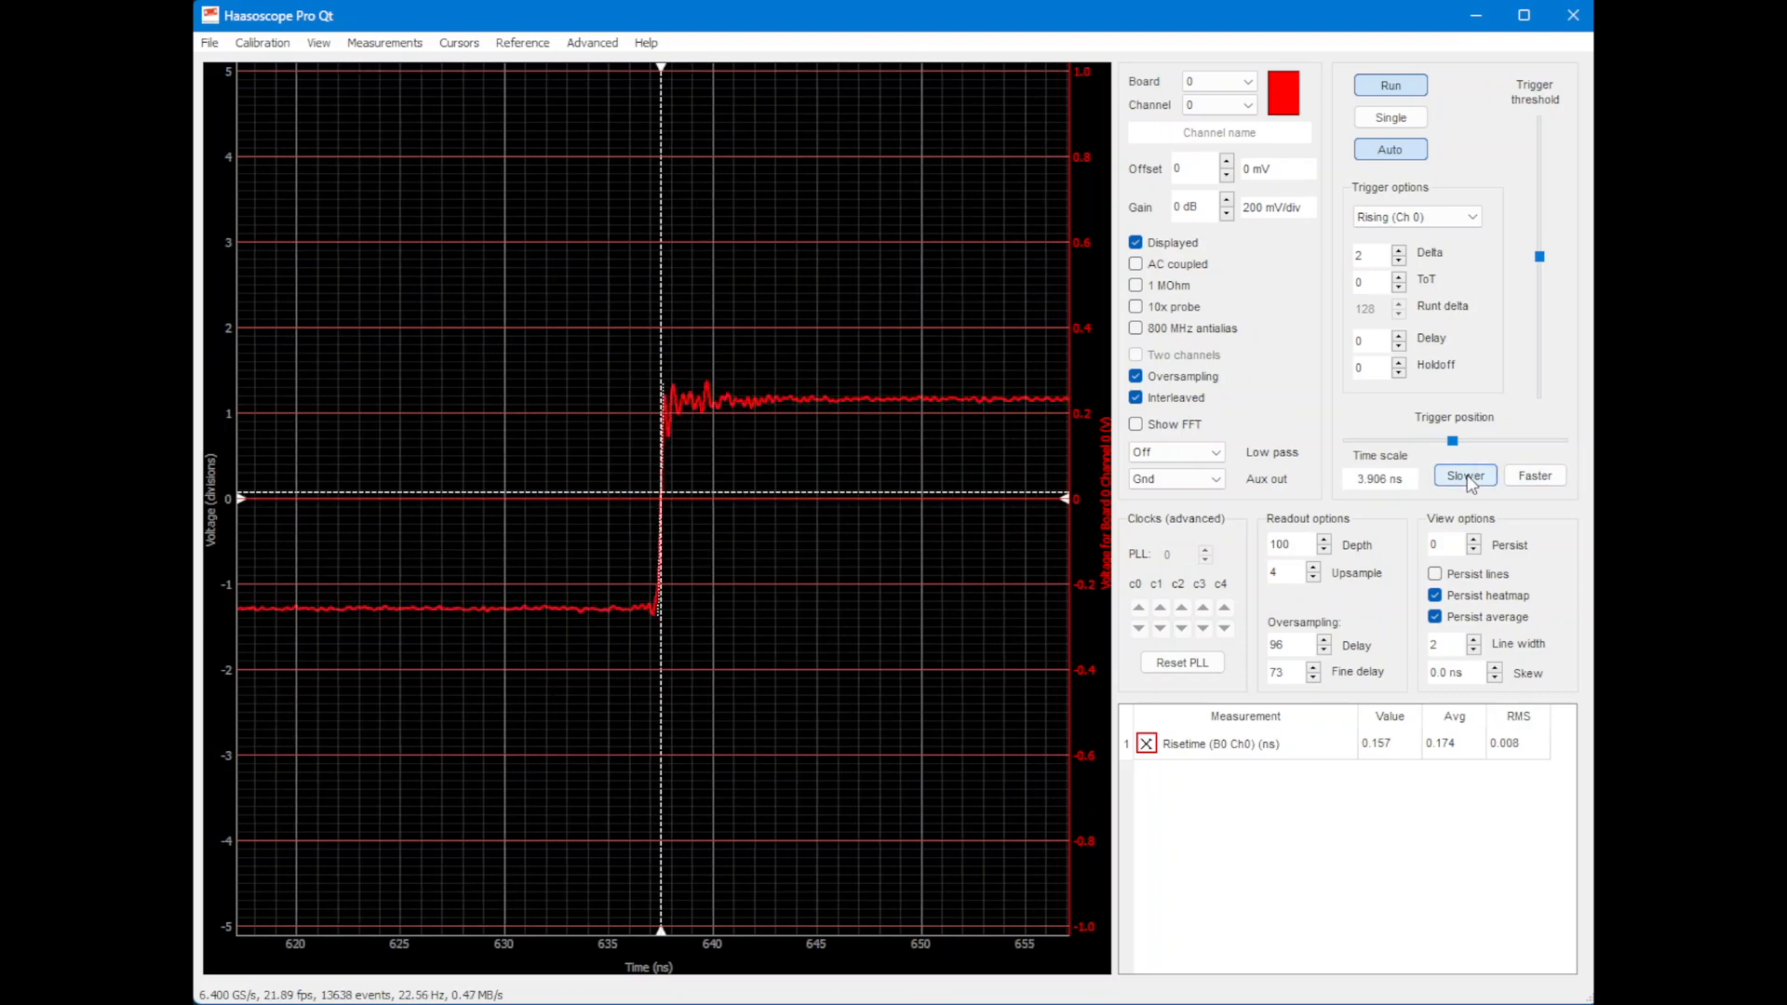
{"action": "left_click", "coordinate": [1461, 480]}
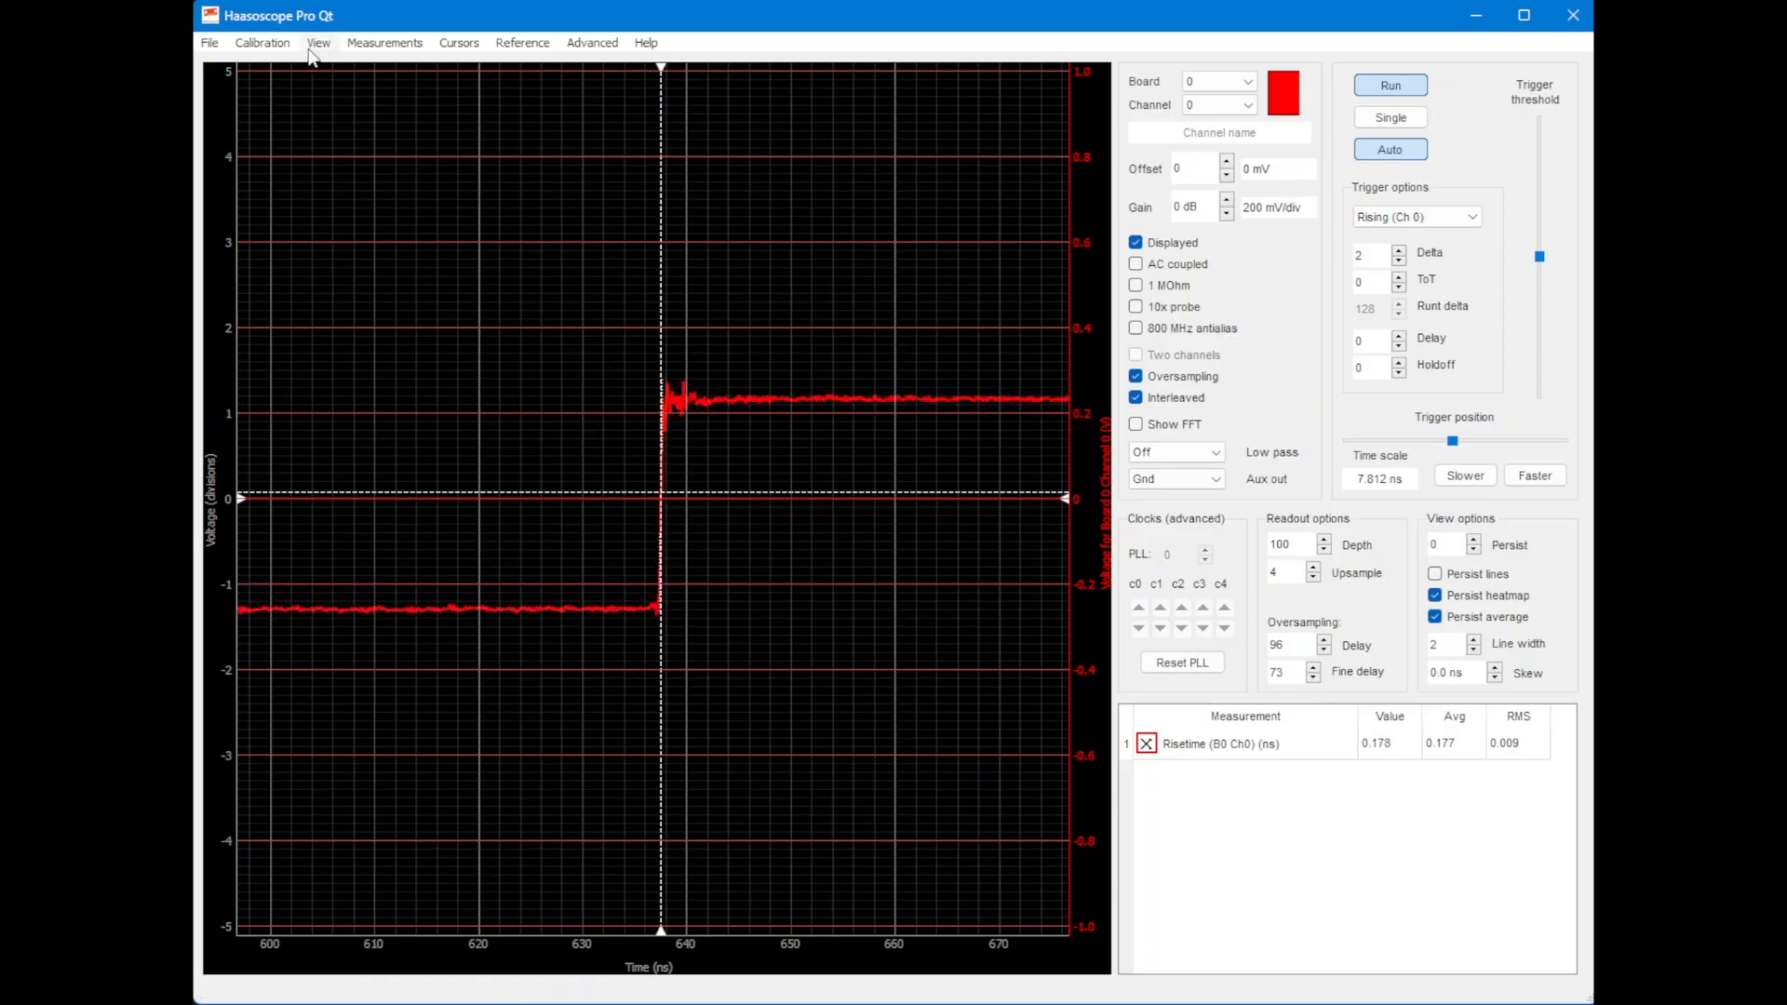
Step: Turn the FIR corrections back on and start a new FIR corrections measurement
{"action": "left_click", "coordinate": [262, 43]}
{"action": "left_click", "coordinate": [303, 122]}
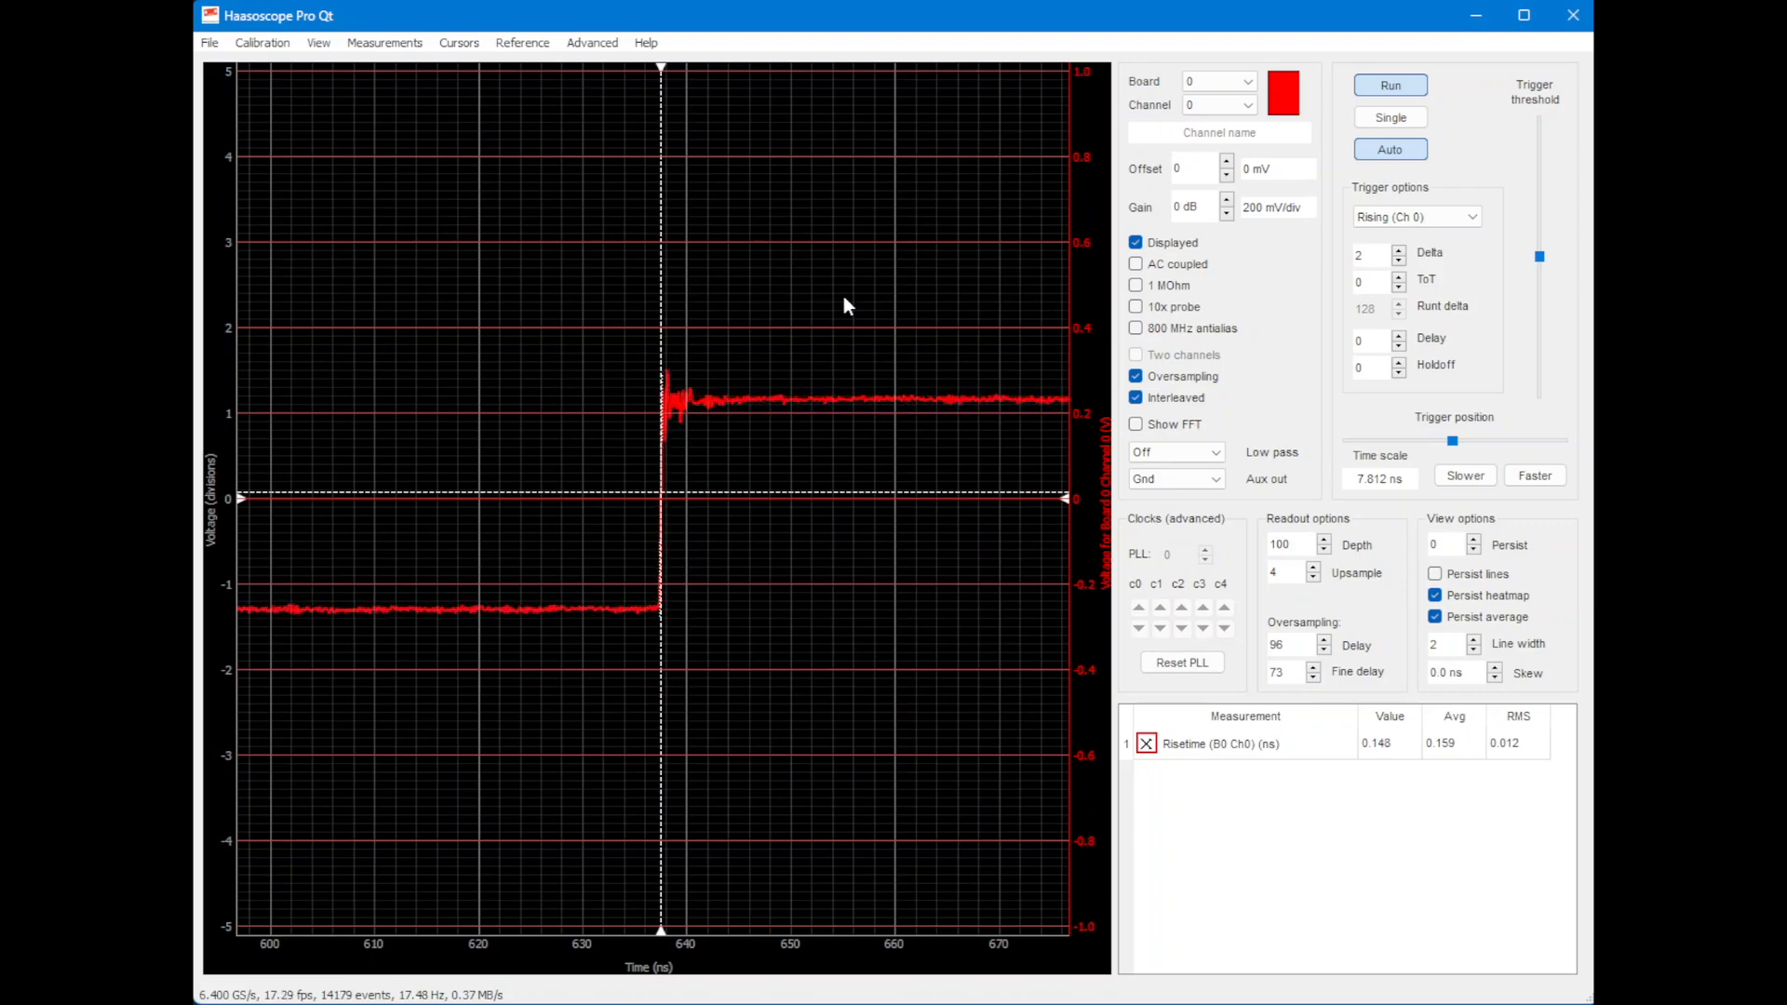
{"action": "left_click", "coordinate": [283, 51]}
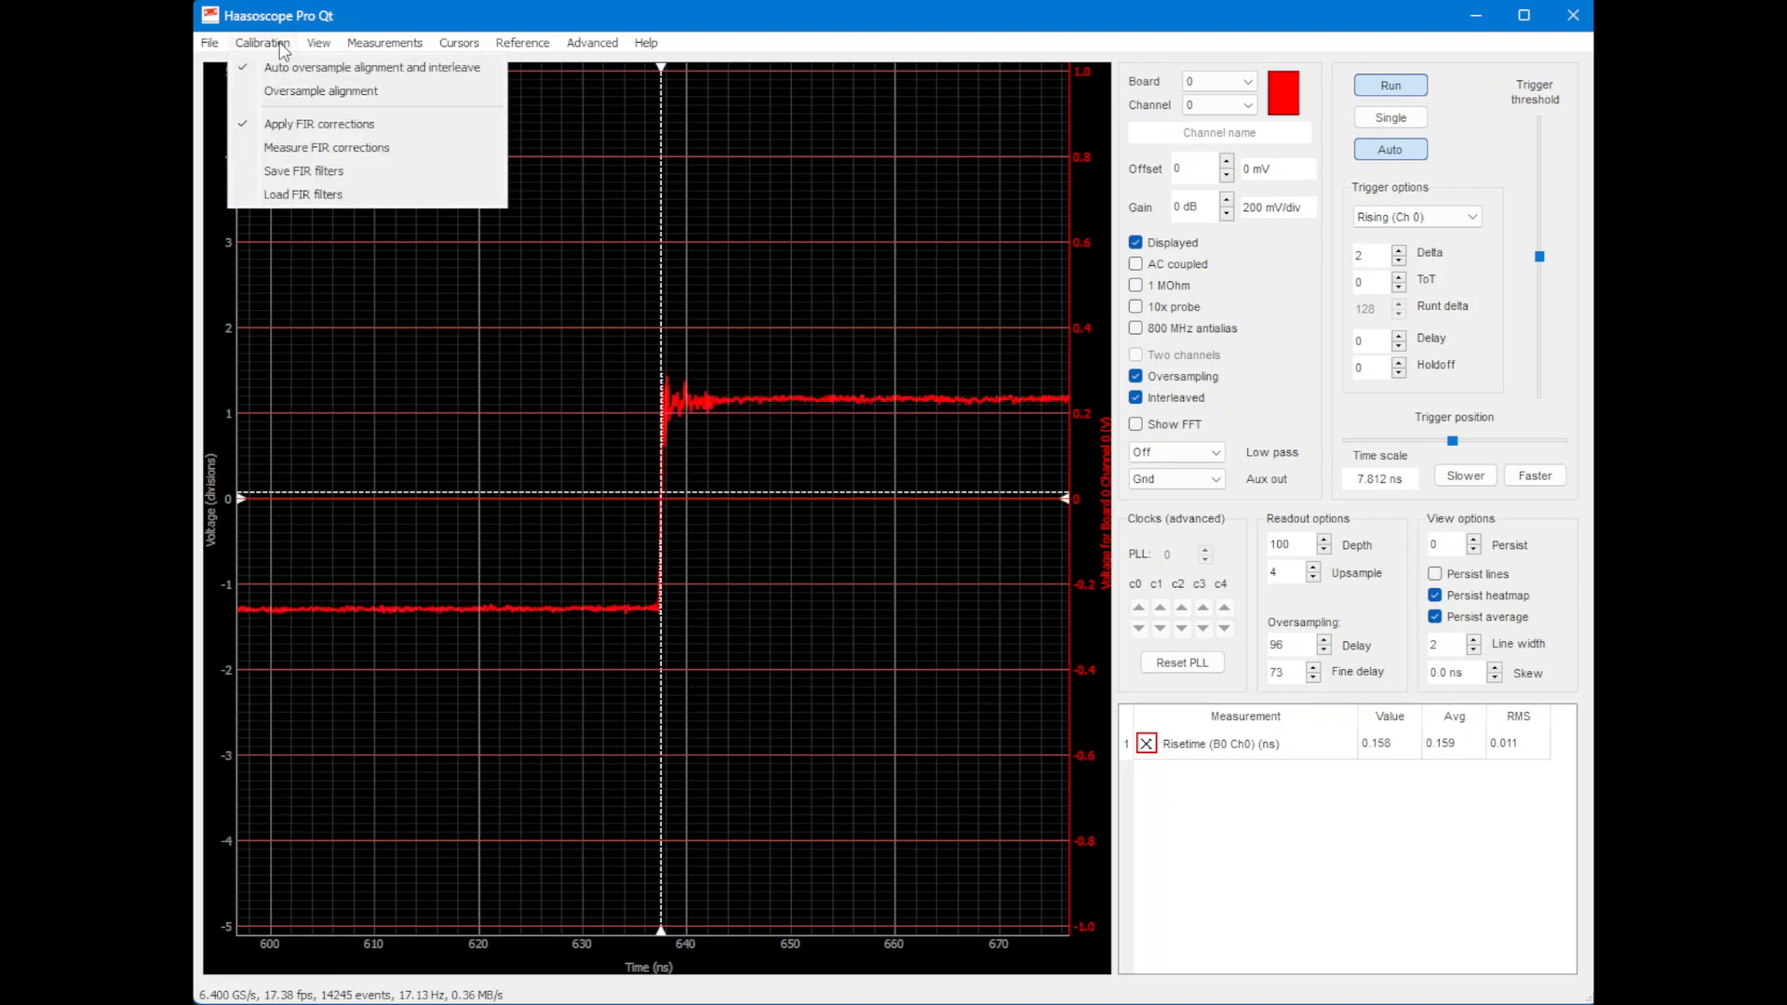
{"action": "left_click", "coordinate": [399, 147]}
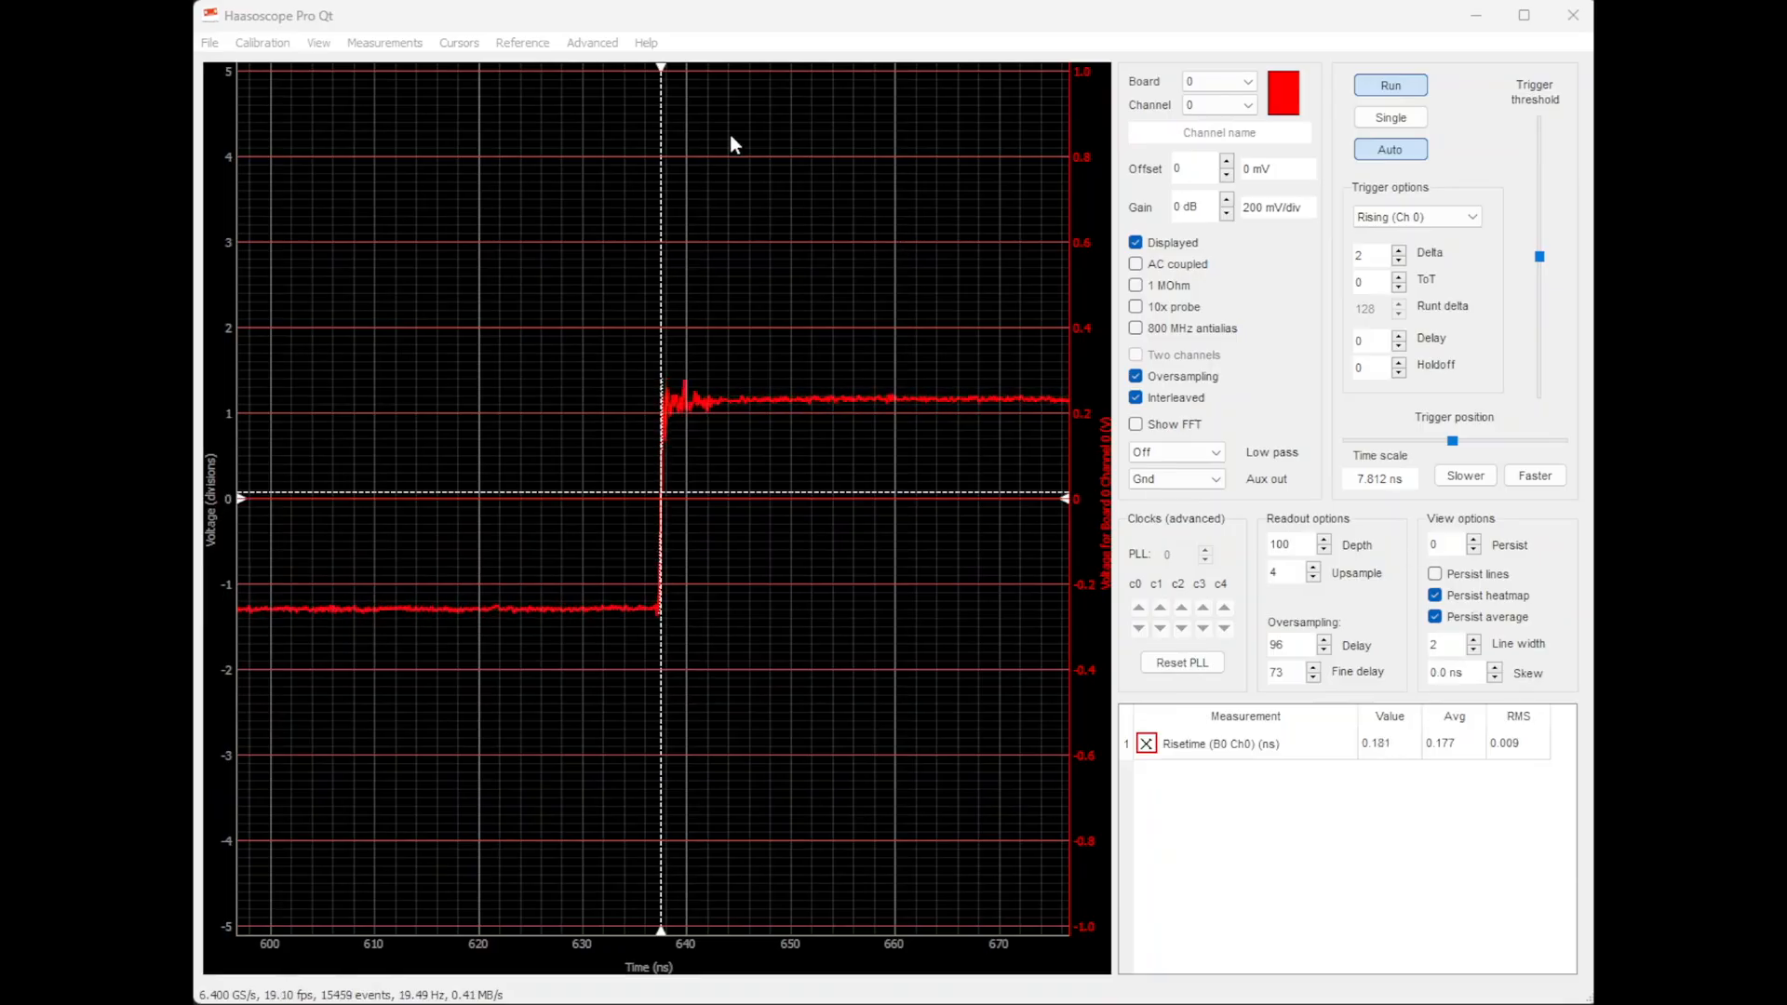
Step: Review the advanced upsampling options and examine the rising edge at a time scale of 976.6 ps
{"action": "left_click", "coordinate": [588, 52]}
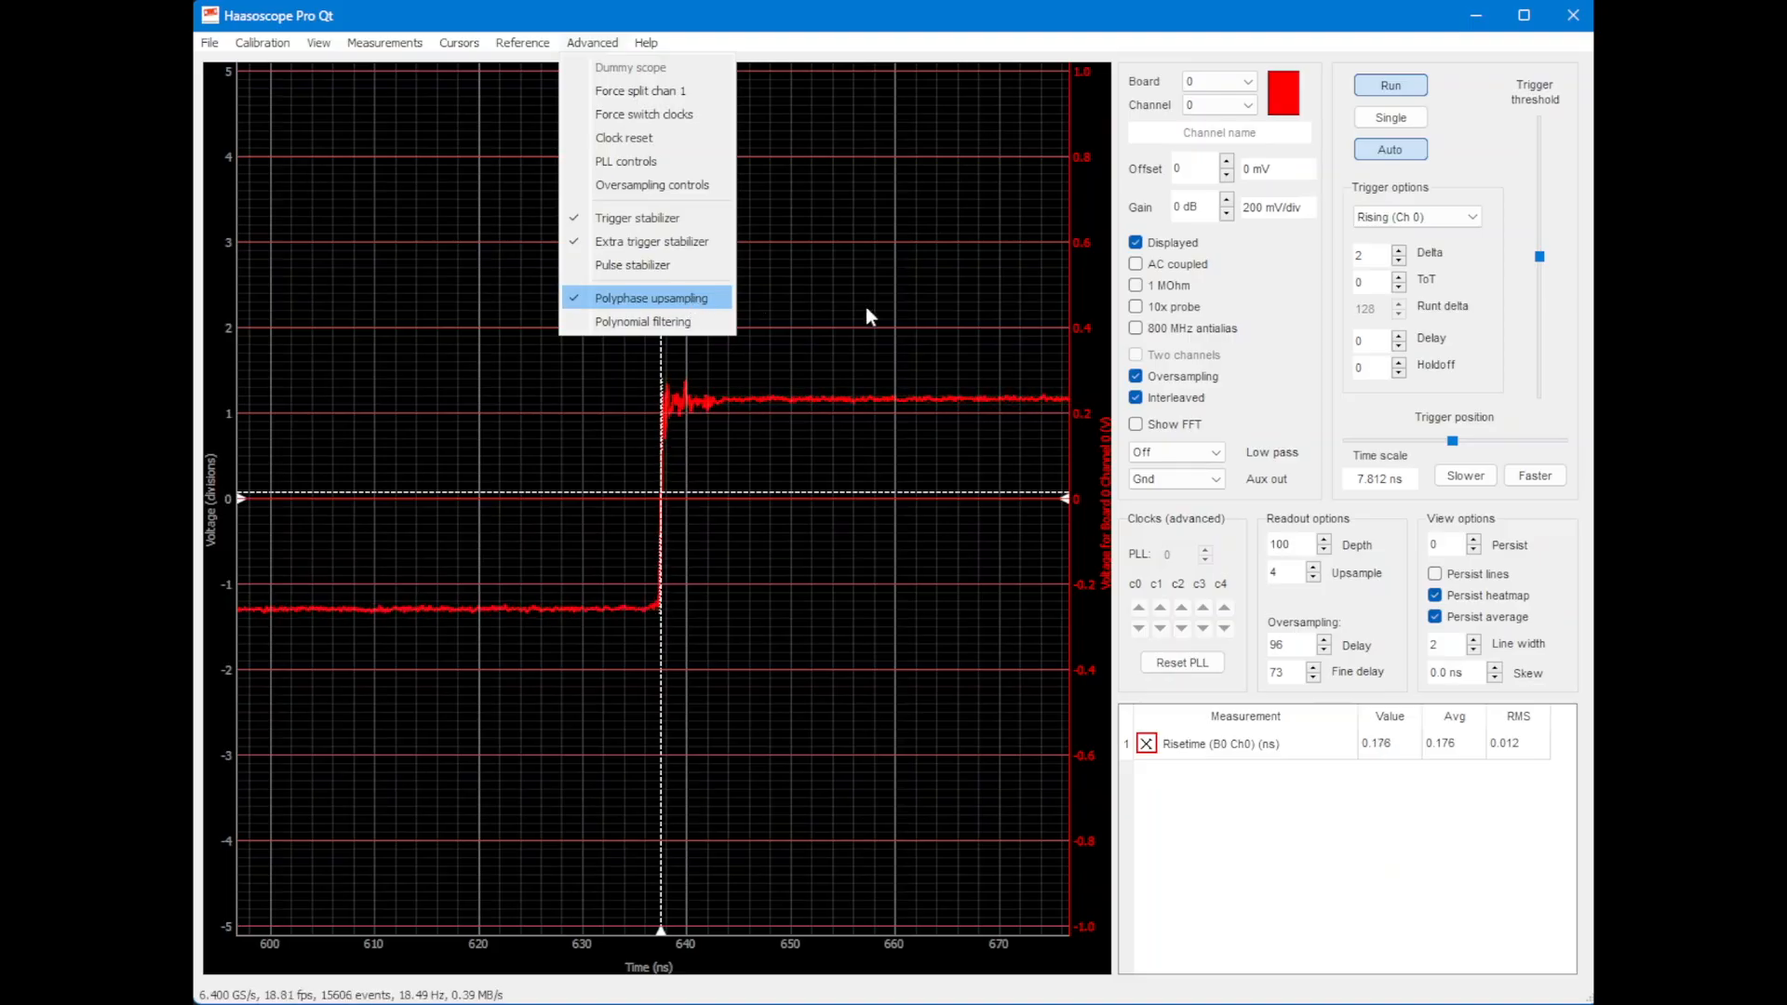
{"action": "left_click", "coordinate": [836, 352]}
{"action": "left_click", "coordinate": [1552, 480]}
{"action": "left_click", "coordinate": [1553, 479]}
{"action": "left_click", "coordinate": [1553, 479]}
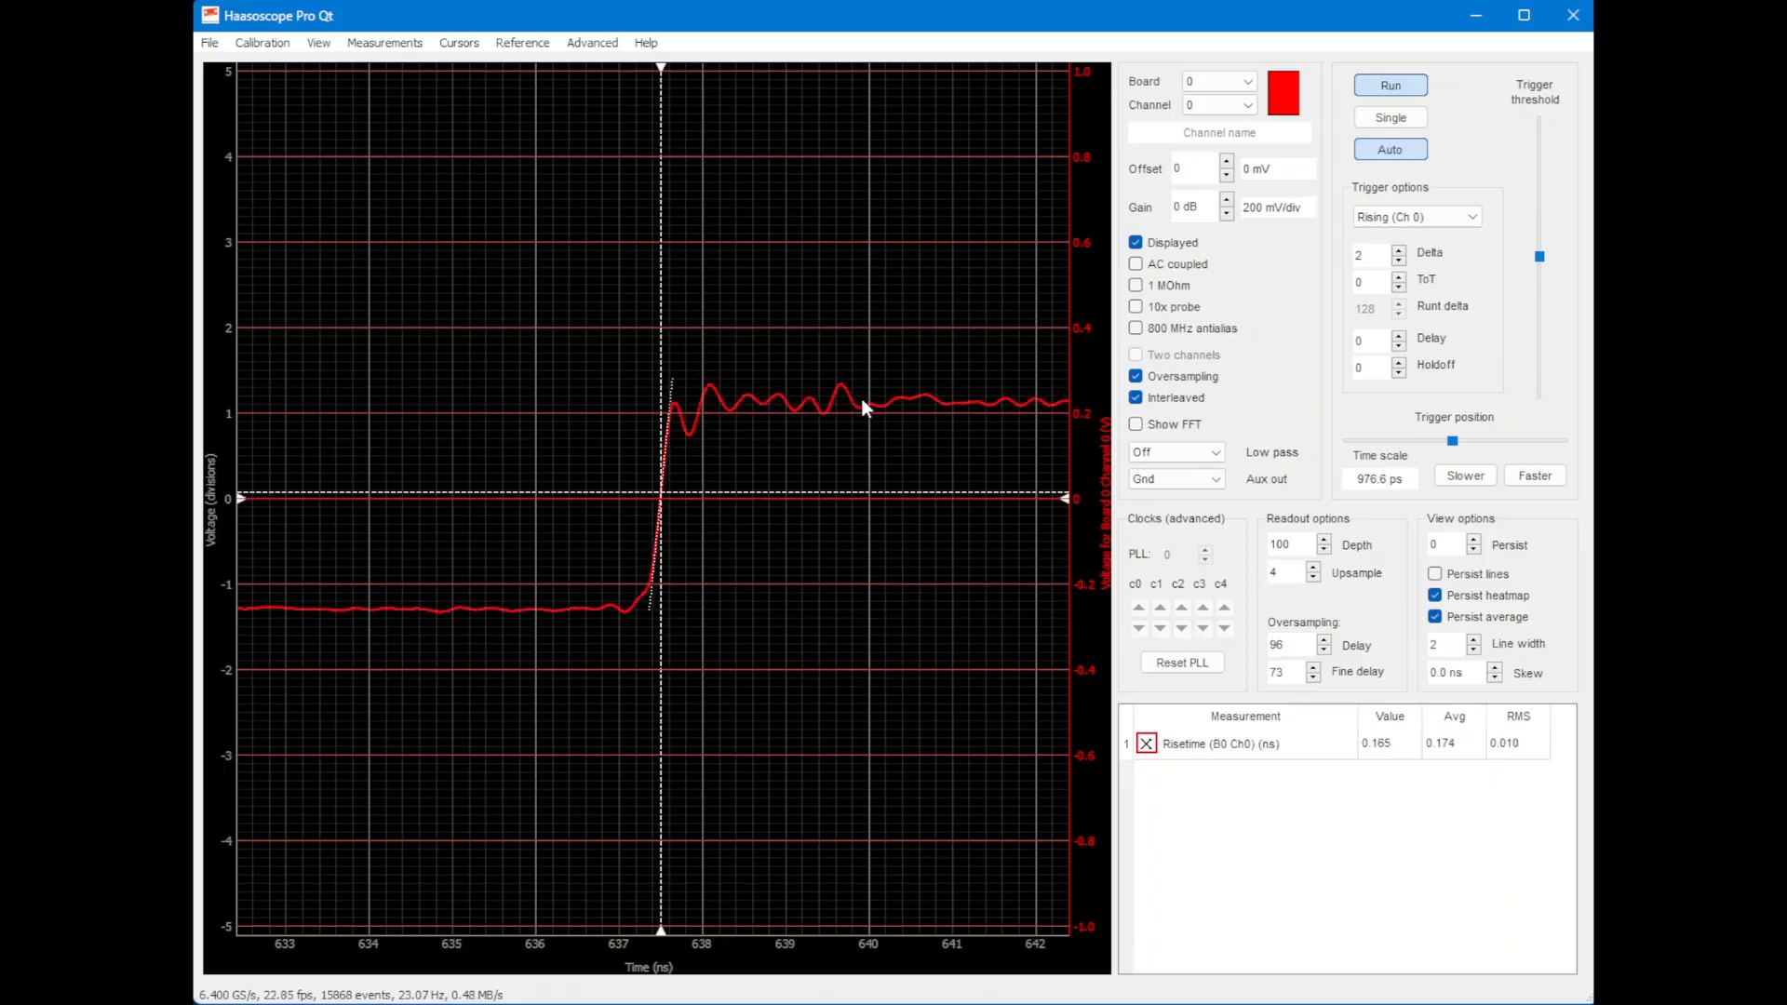
Step: Compare the rising edge at a 7.812 ns time scale and set the time scale to 1.953 ns
{"action": "left_click", "coordinate": [1443, 475]}
{"action": "left_click", "coordinate": [1444, 474]}
{"action": "left_click", "coordinate": [1443, 475]}
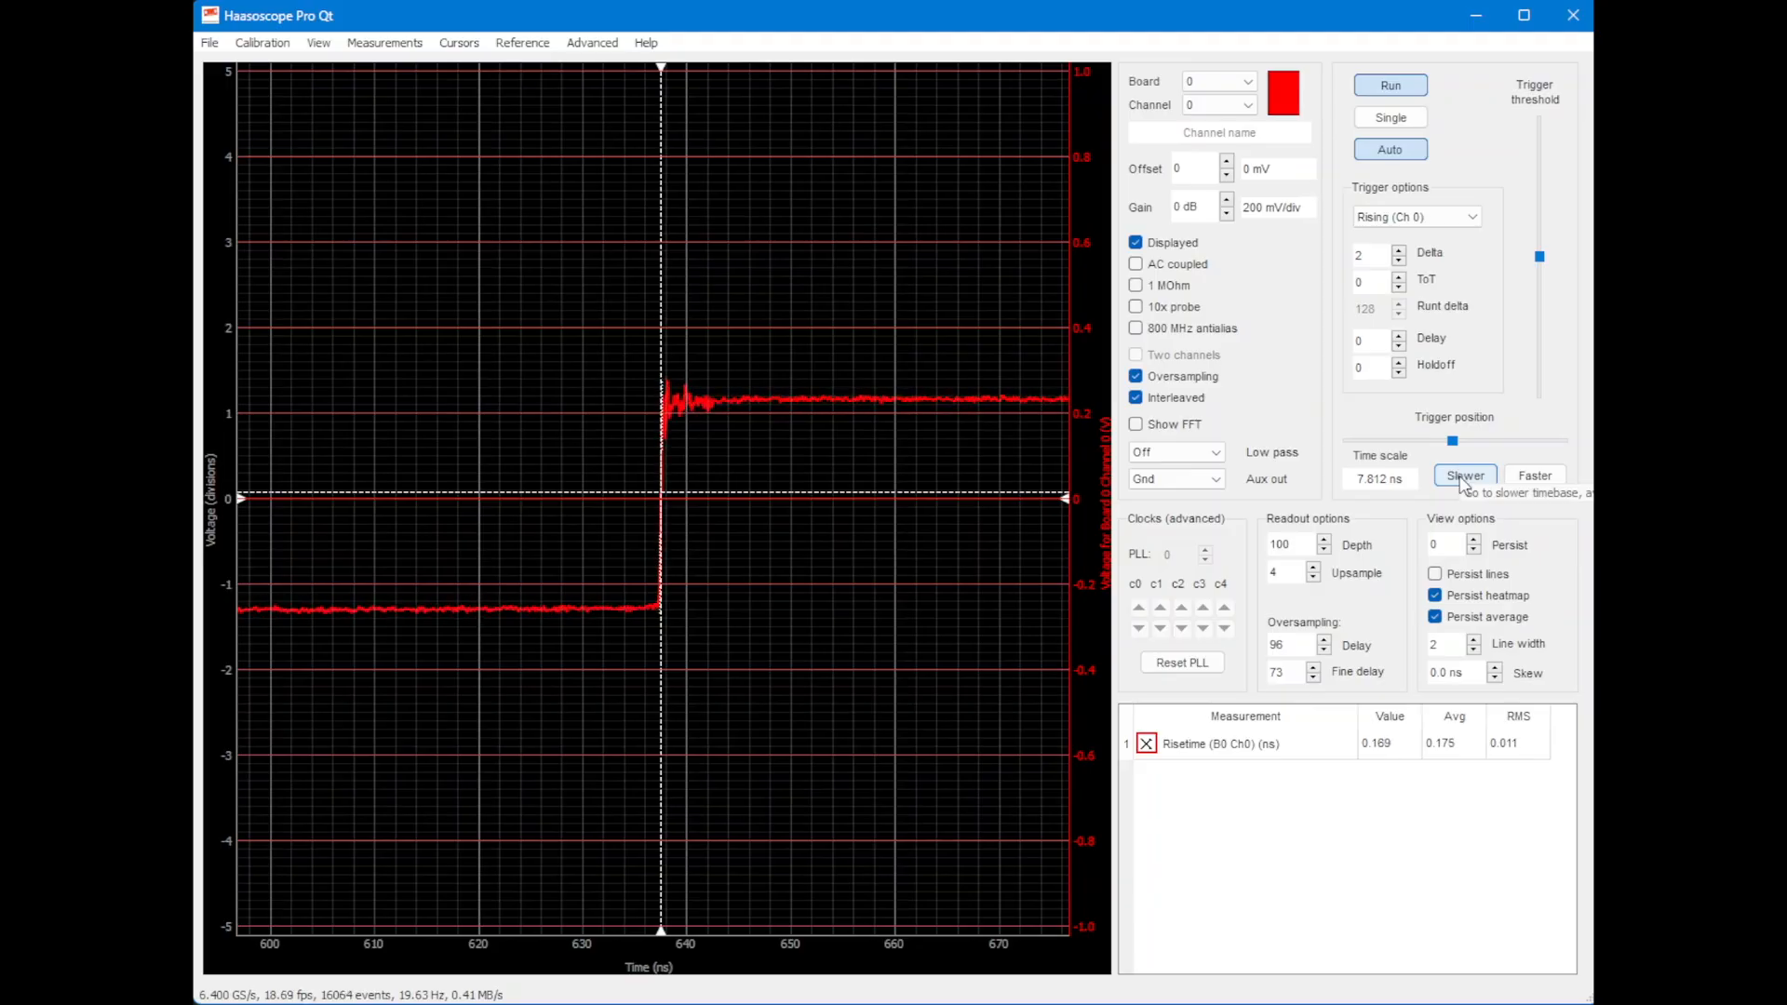
{"action": "left_click", "coordinate": [1534, 478]}
{"action": "left_click", "coordinate": [1533, 478]}
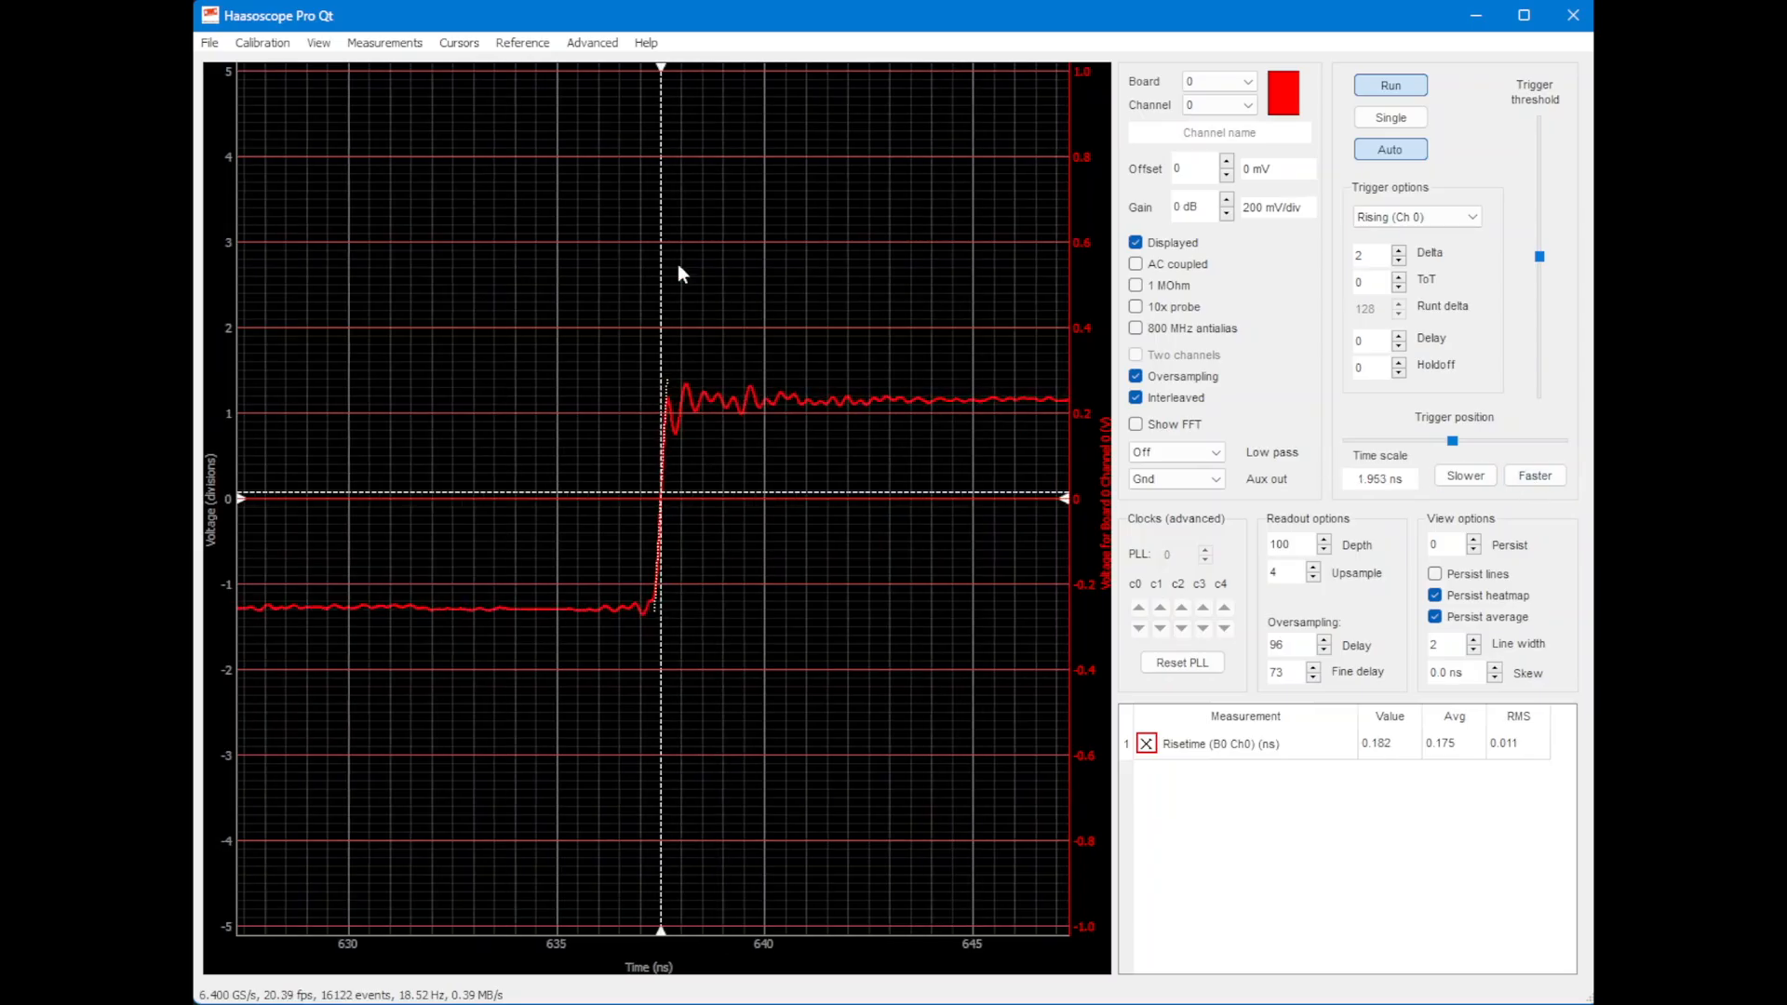
Step: Turn polyphase upsampling off and back on to compare the shape of the rising edge
{"action": "left_click", "coordinate": [605, 44]}
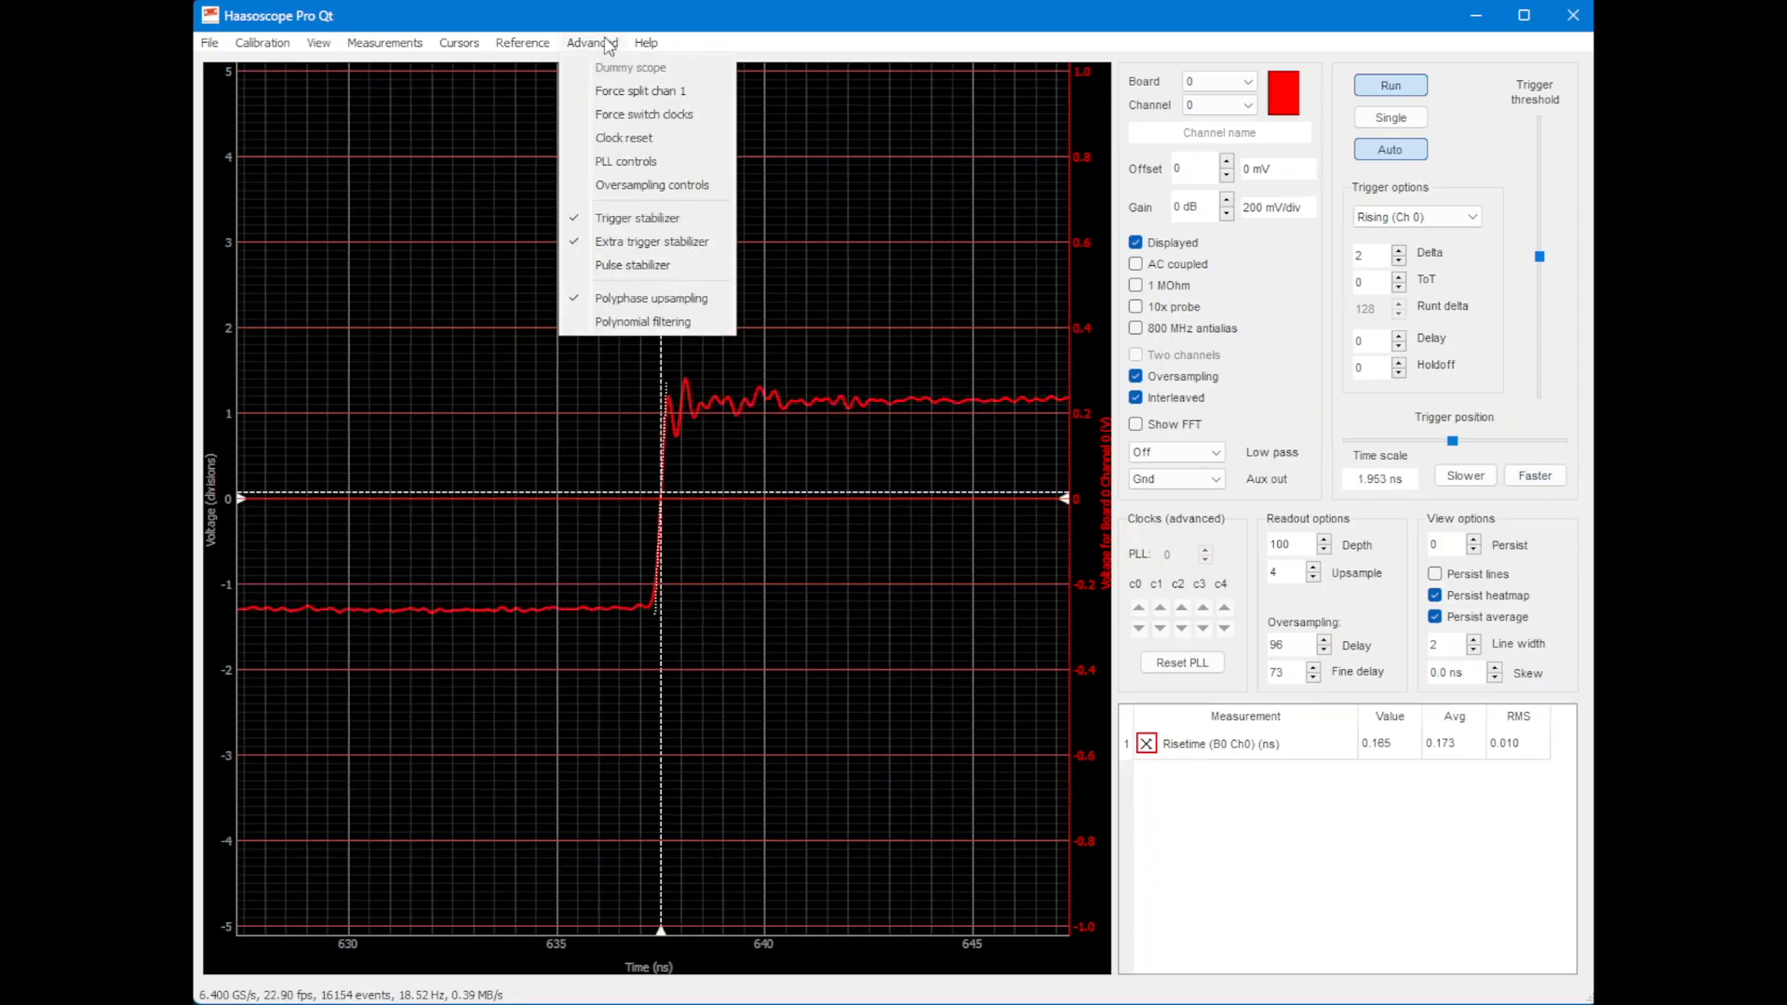
{"action": "left_click", "coordinate": [679, 298]}
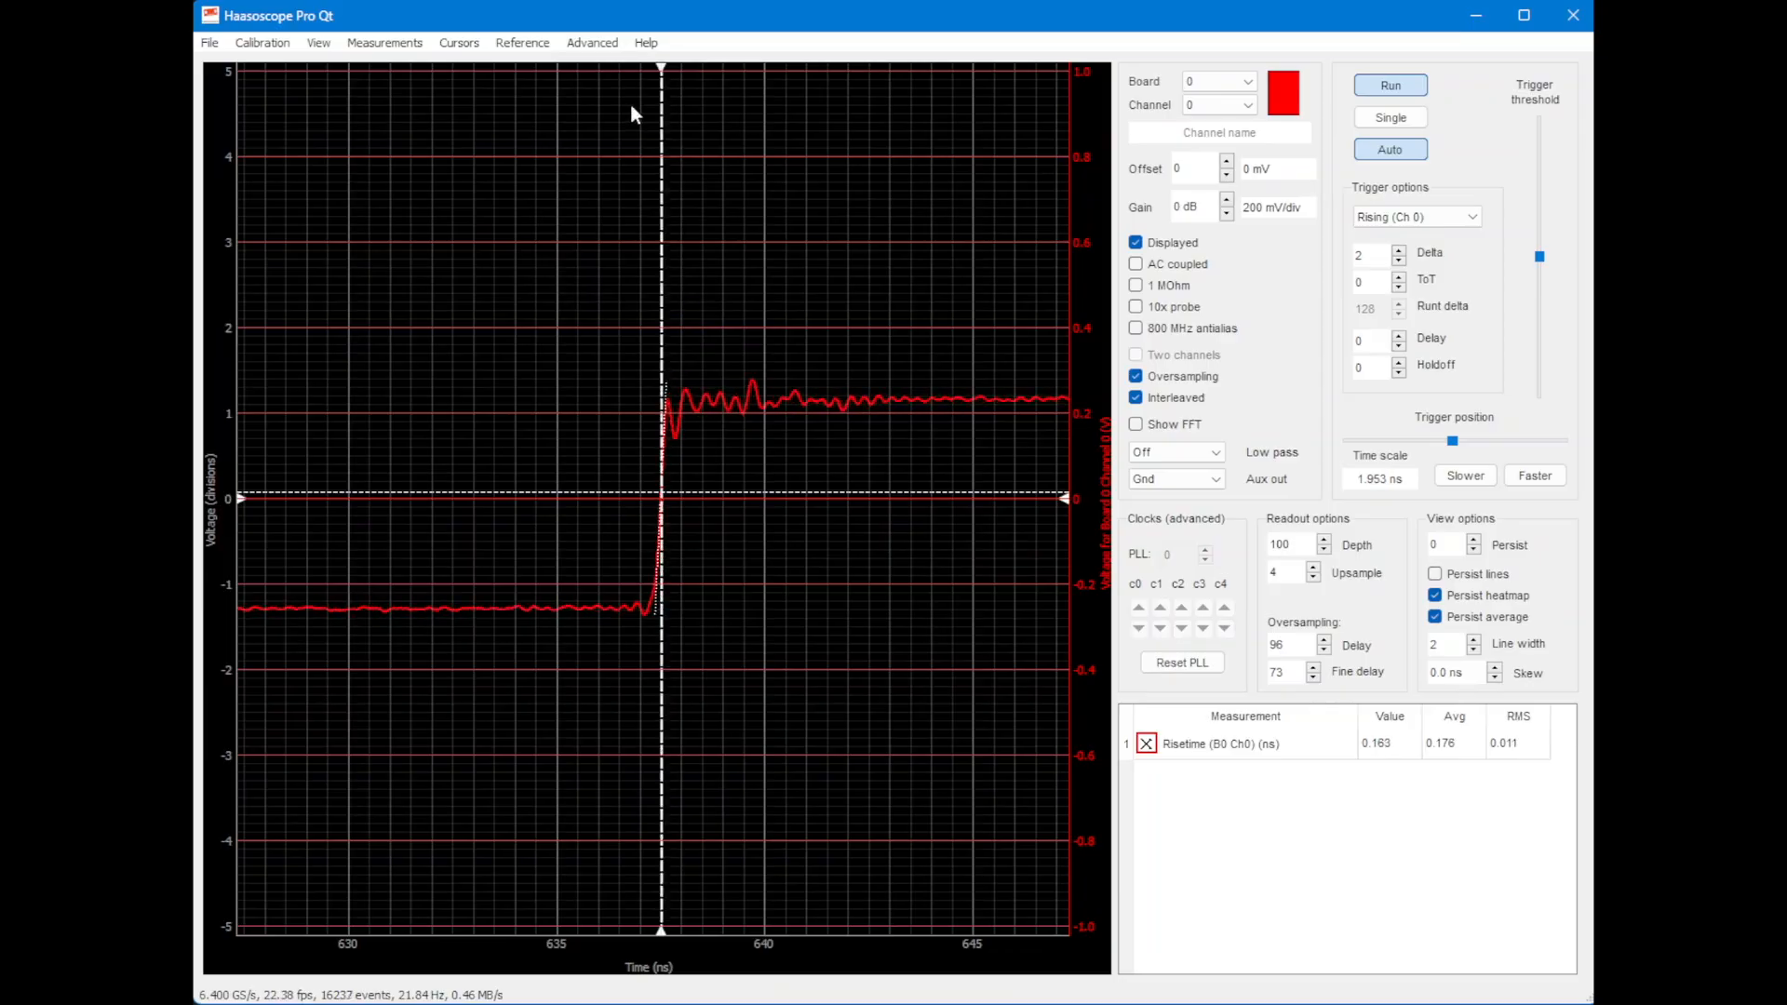
{"action": "left_click", "coordinate": [609, 45]}
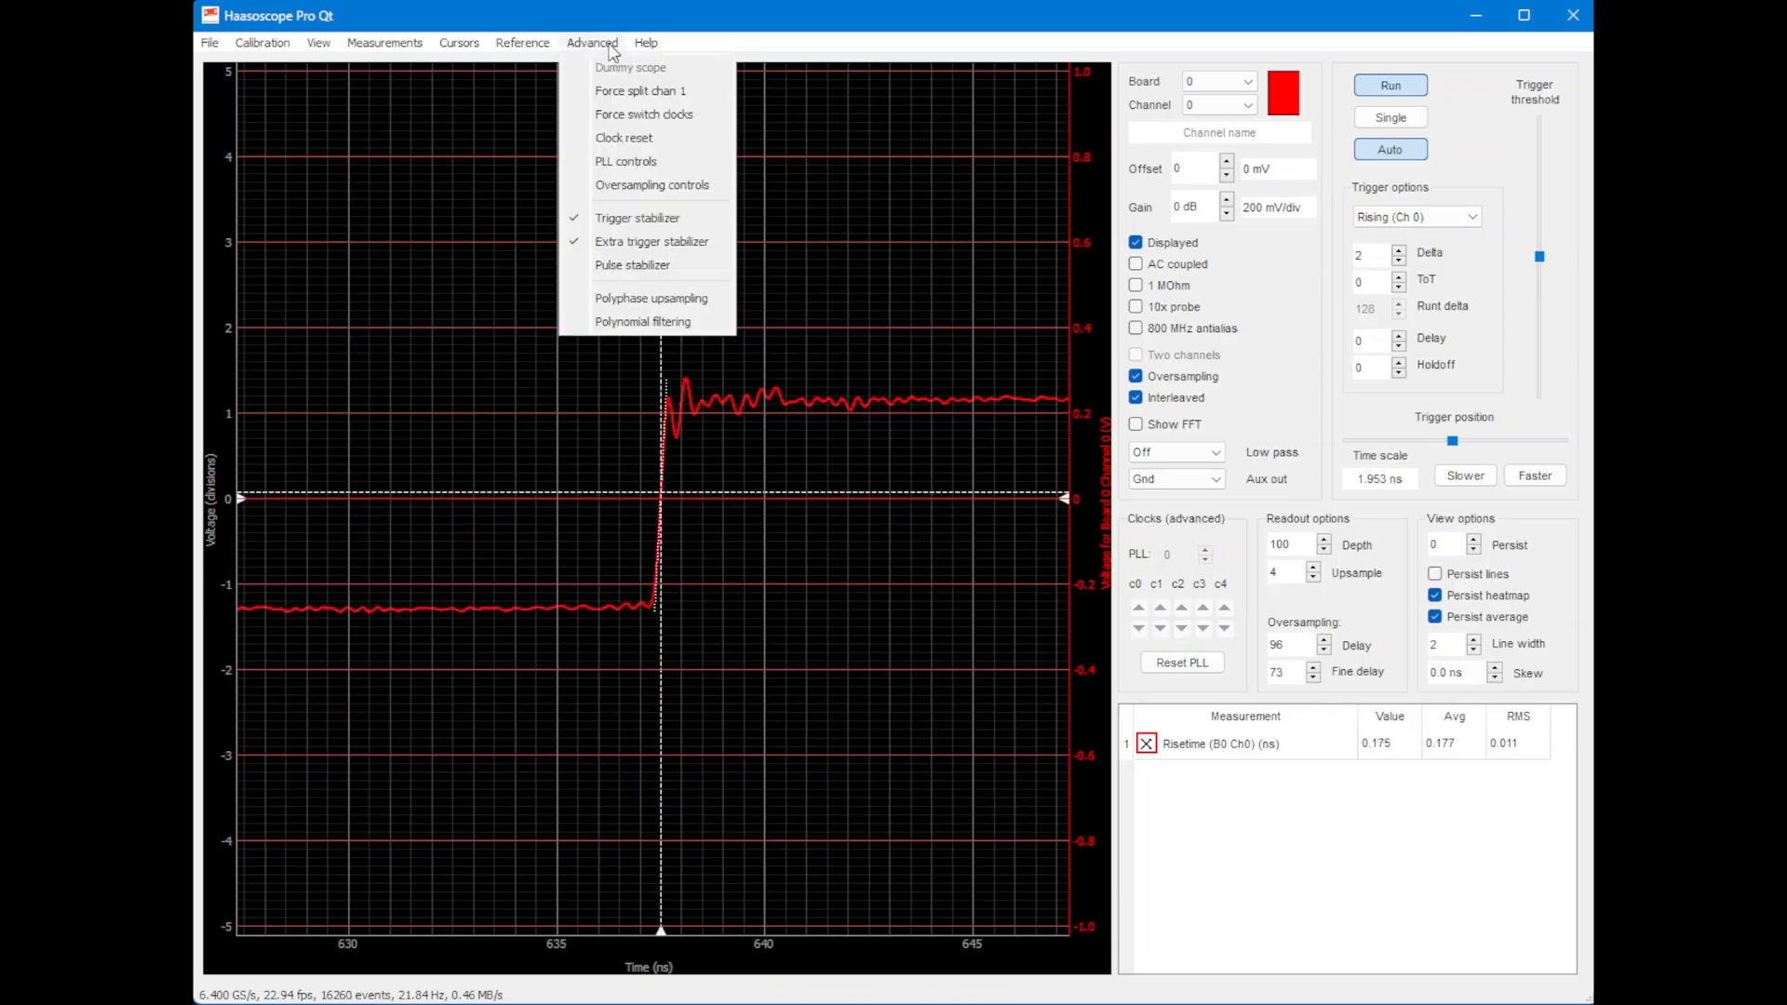
{"action": "left_click", "coordinate": [712, 299]}
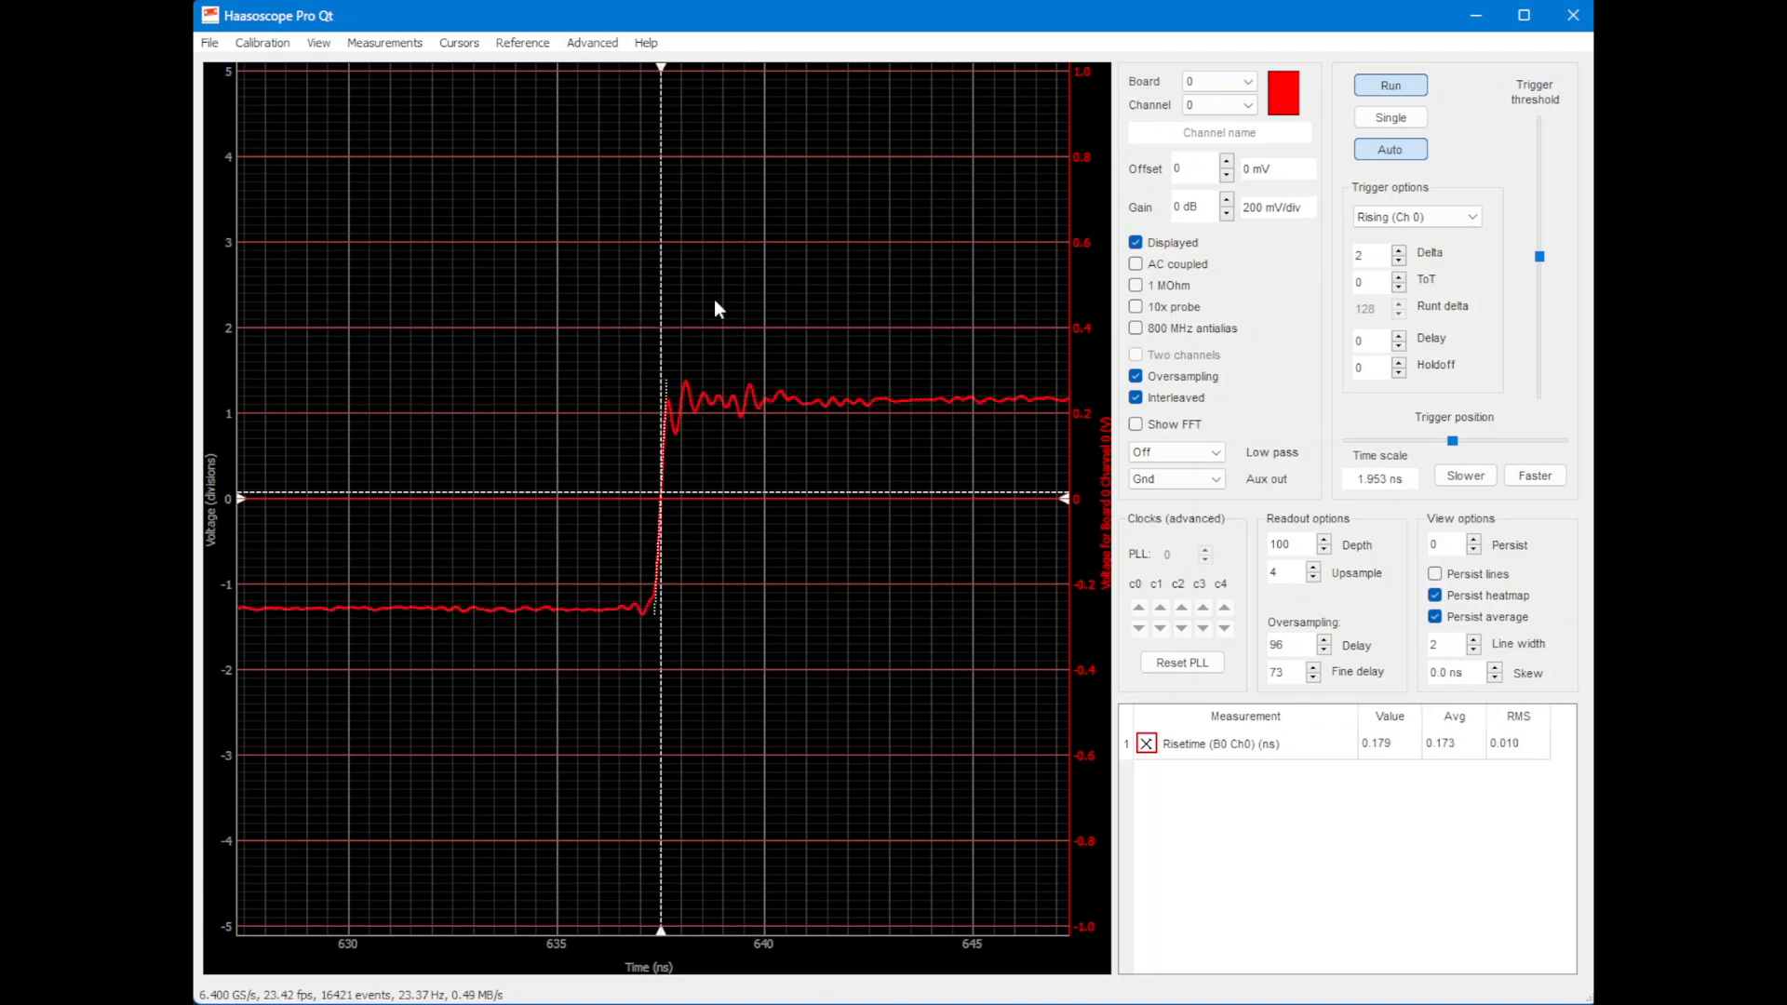
Step: Turn off polyphase upsampling and lengthen the time scale to 3.906 ns
{"action": "left_click", "coordinate": [592, 42]}
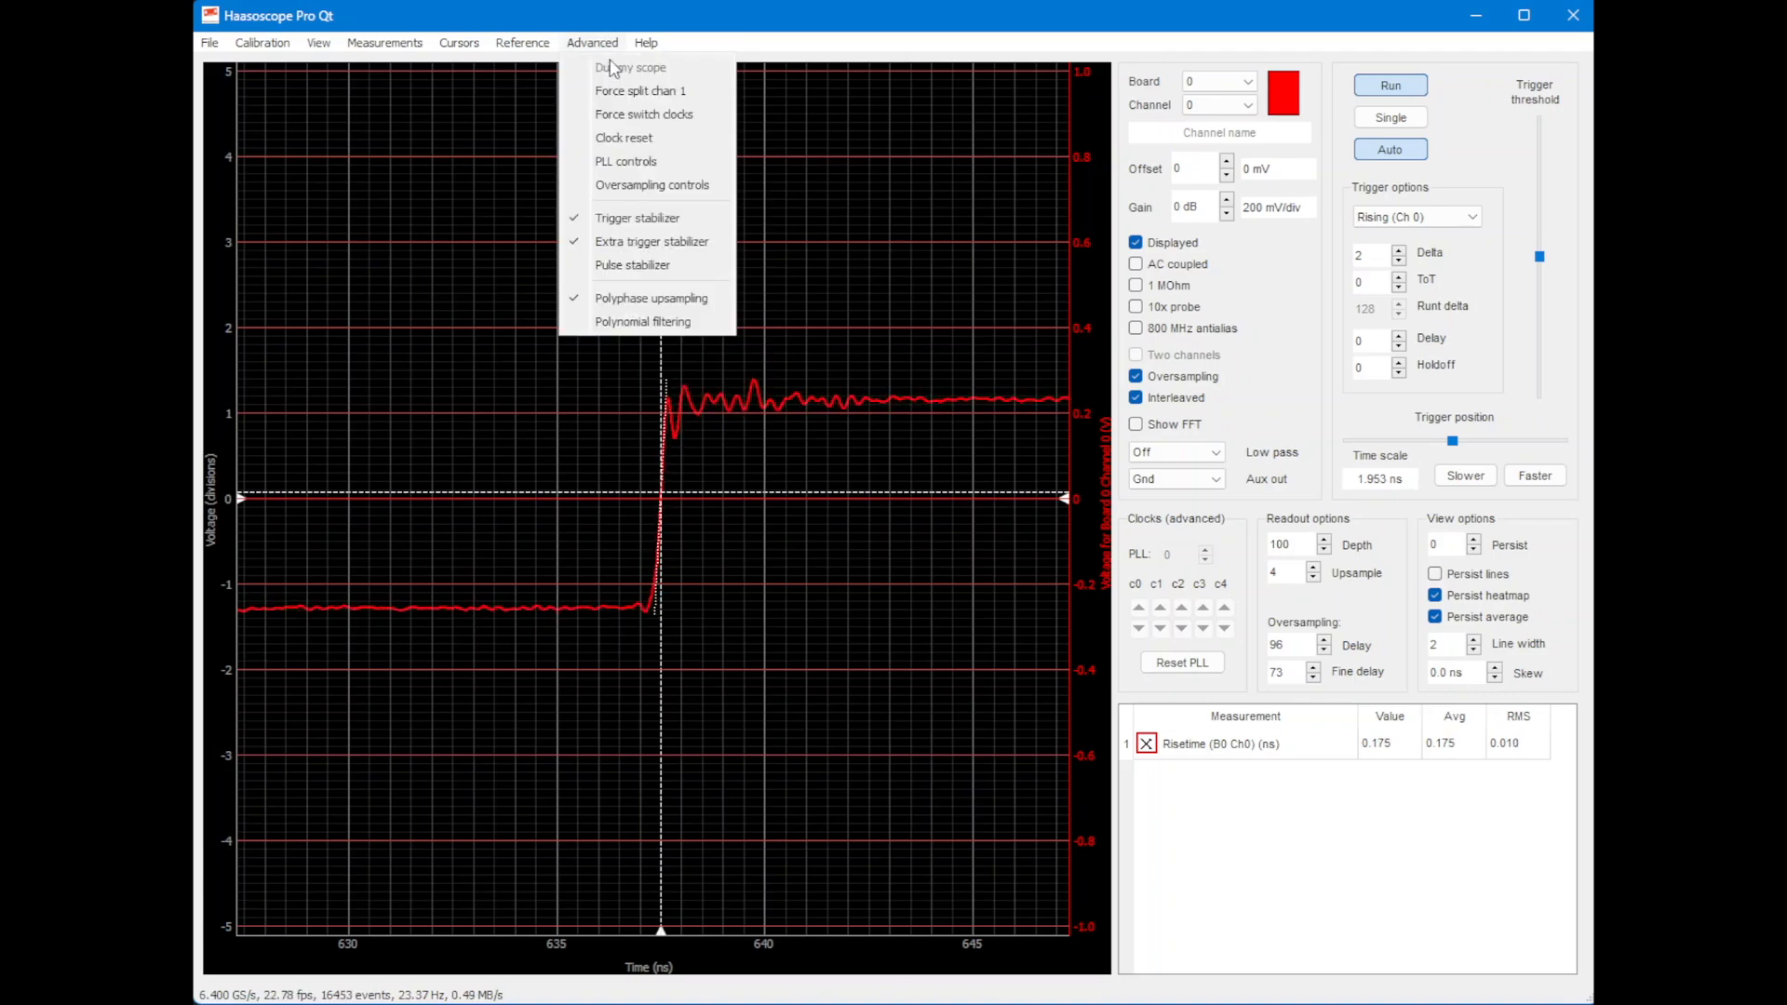
{"action": "left_click", "coordinate": [691, 300]}
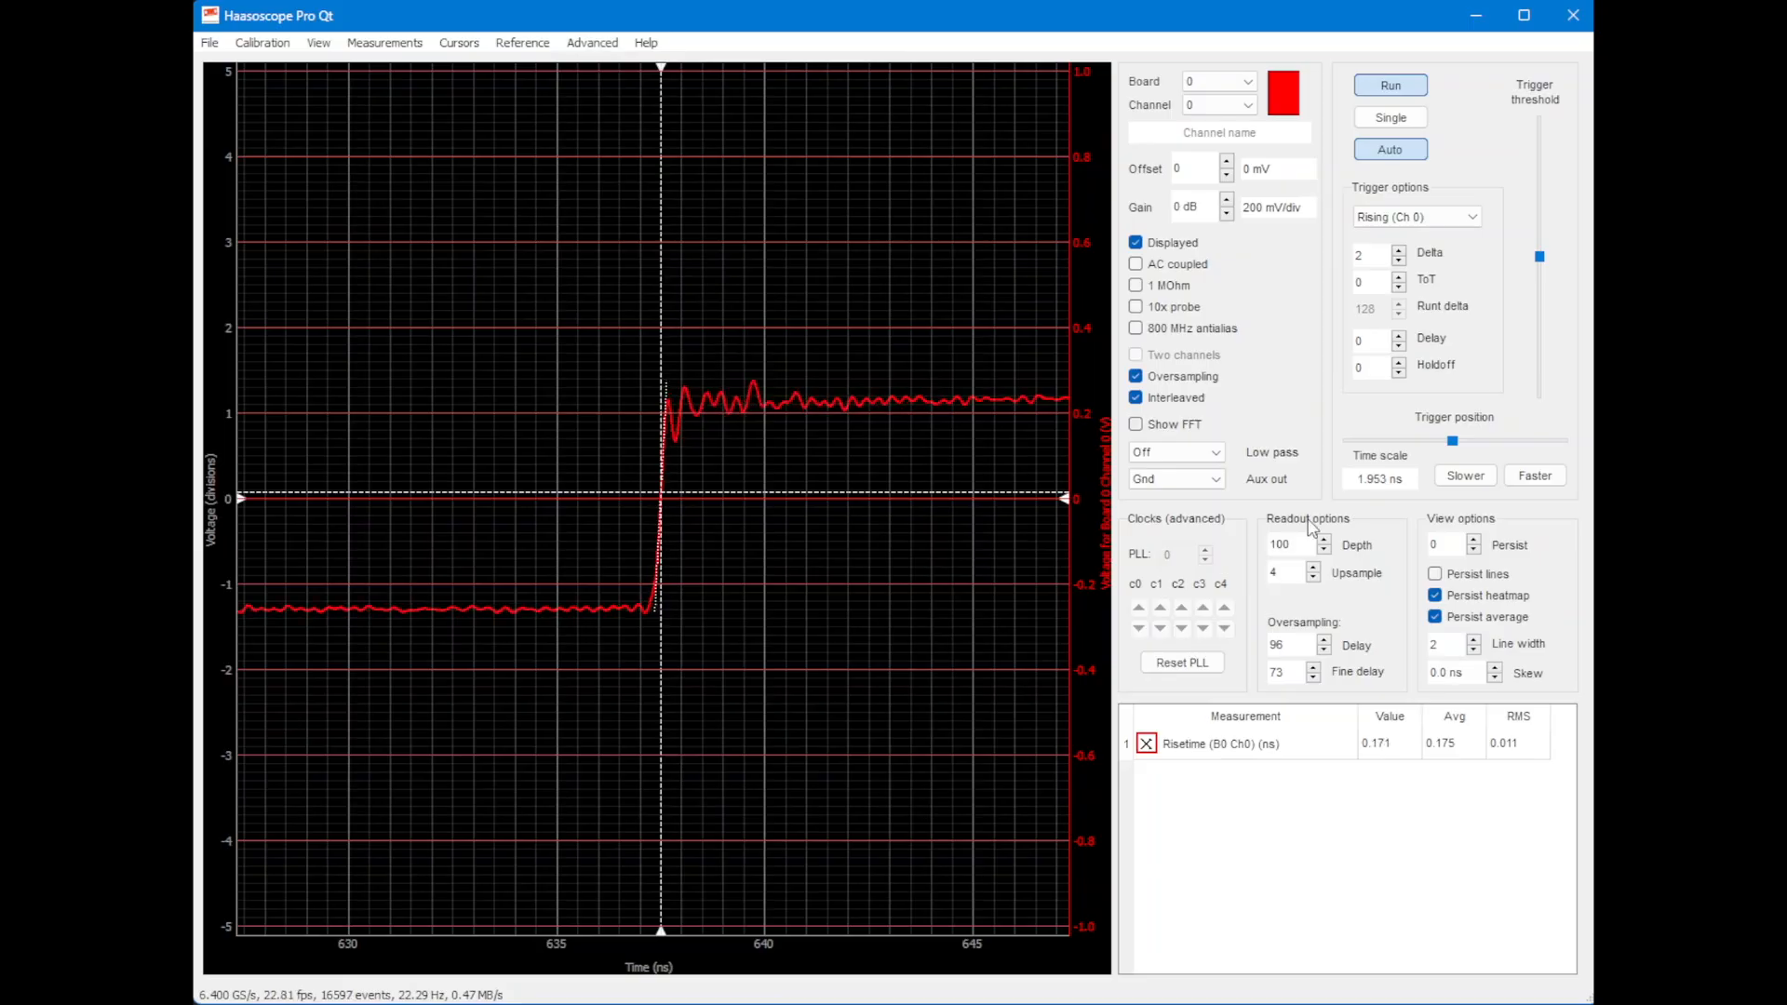
{"action": "left_click", "coordinate": [1461, 477]}
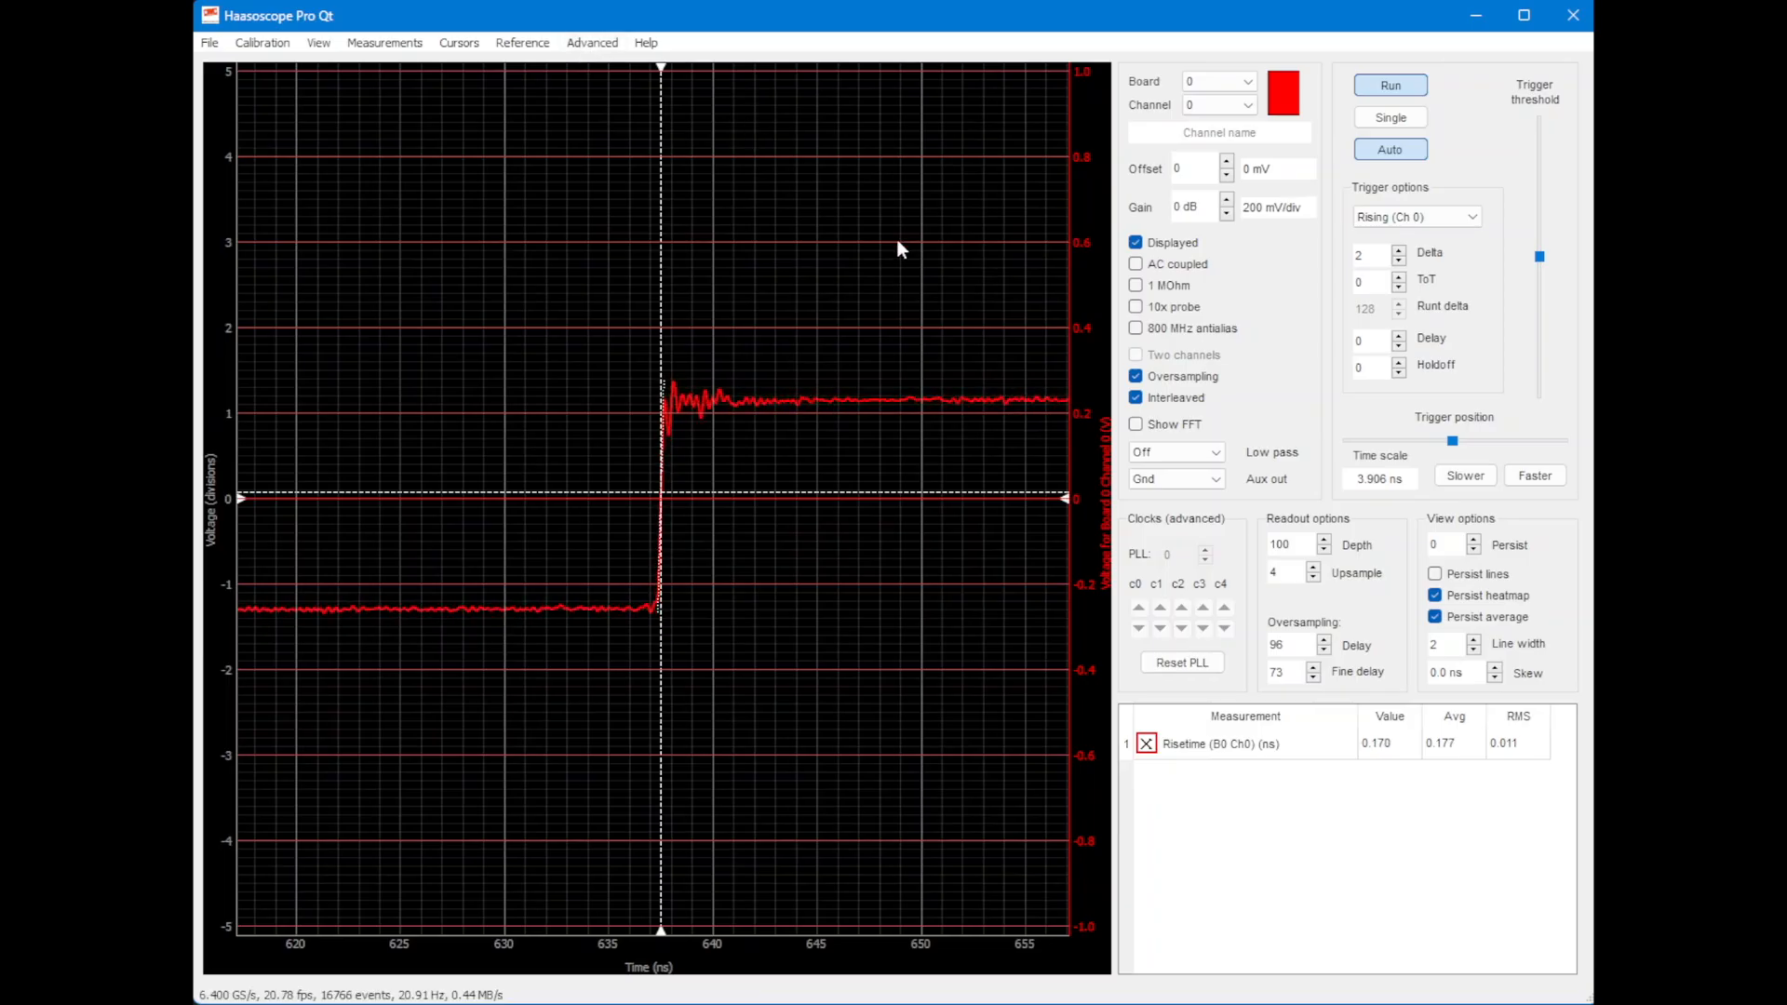
Step: Enable polynomial filtering and set the time scale to 15.62 ns to view the filtered square wave
{"action": "left_click", "coordinate": [598, 46]}
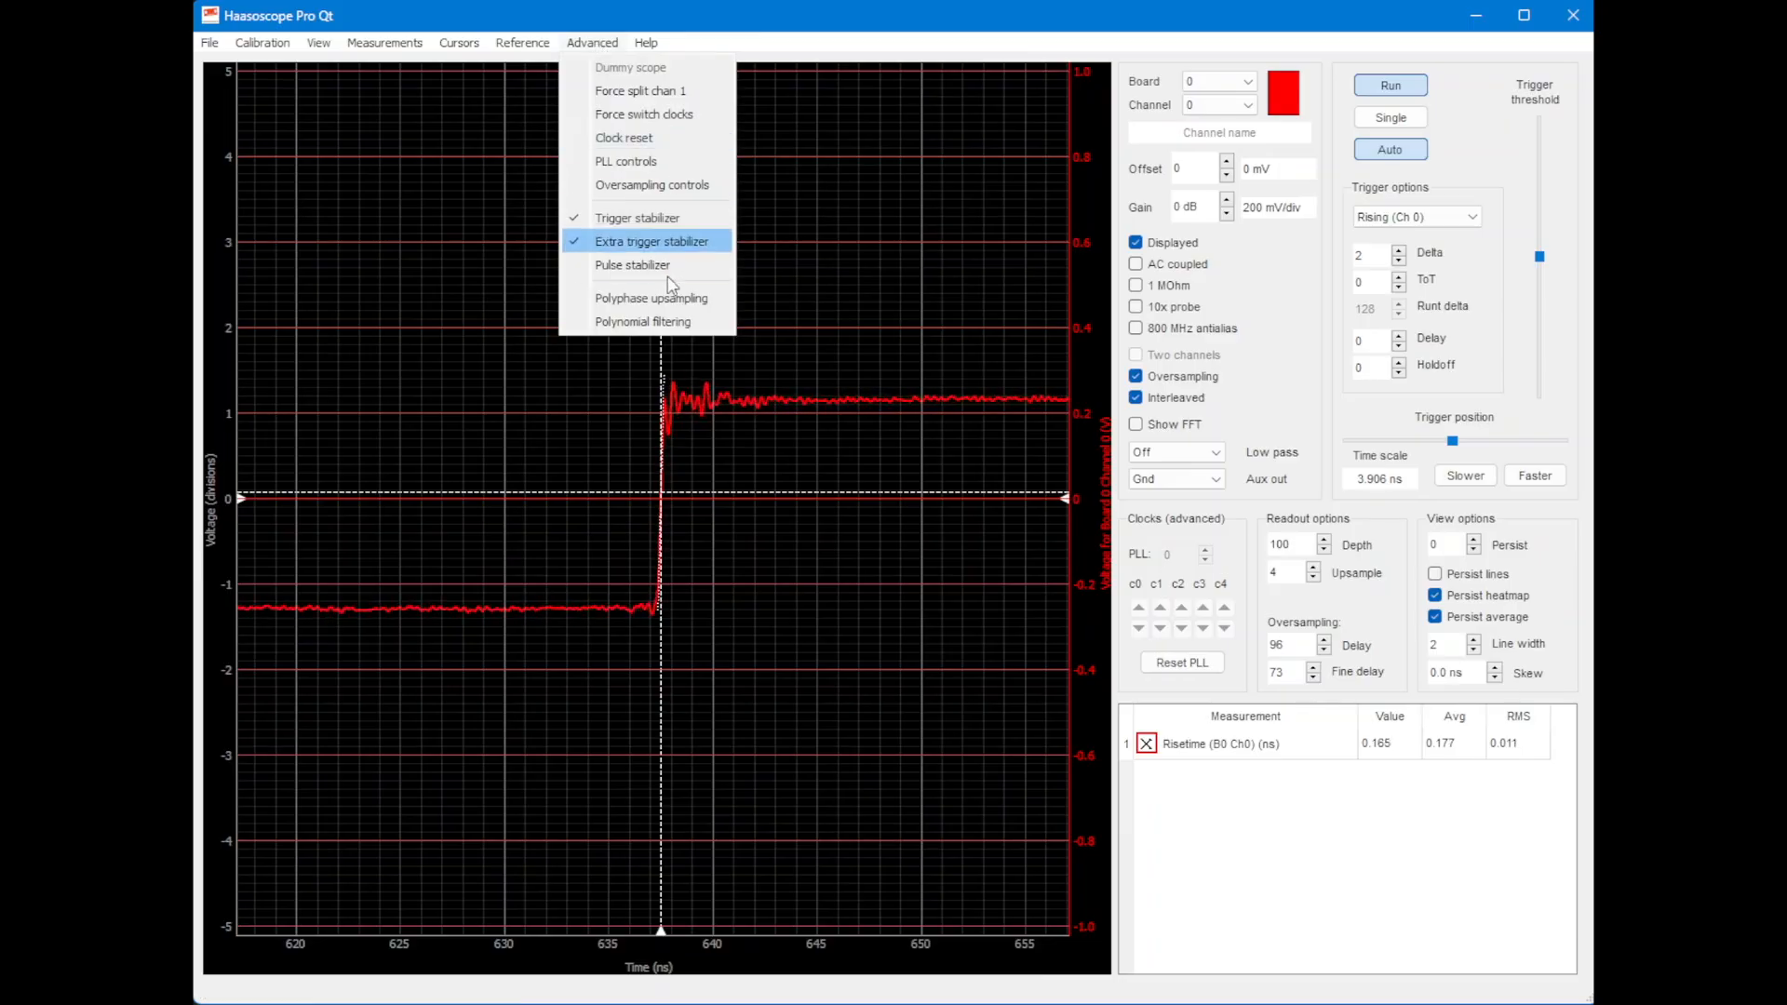
{"action": "left_click", "coordinate": [674, 322]}
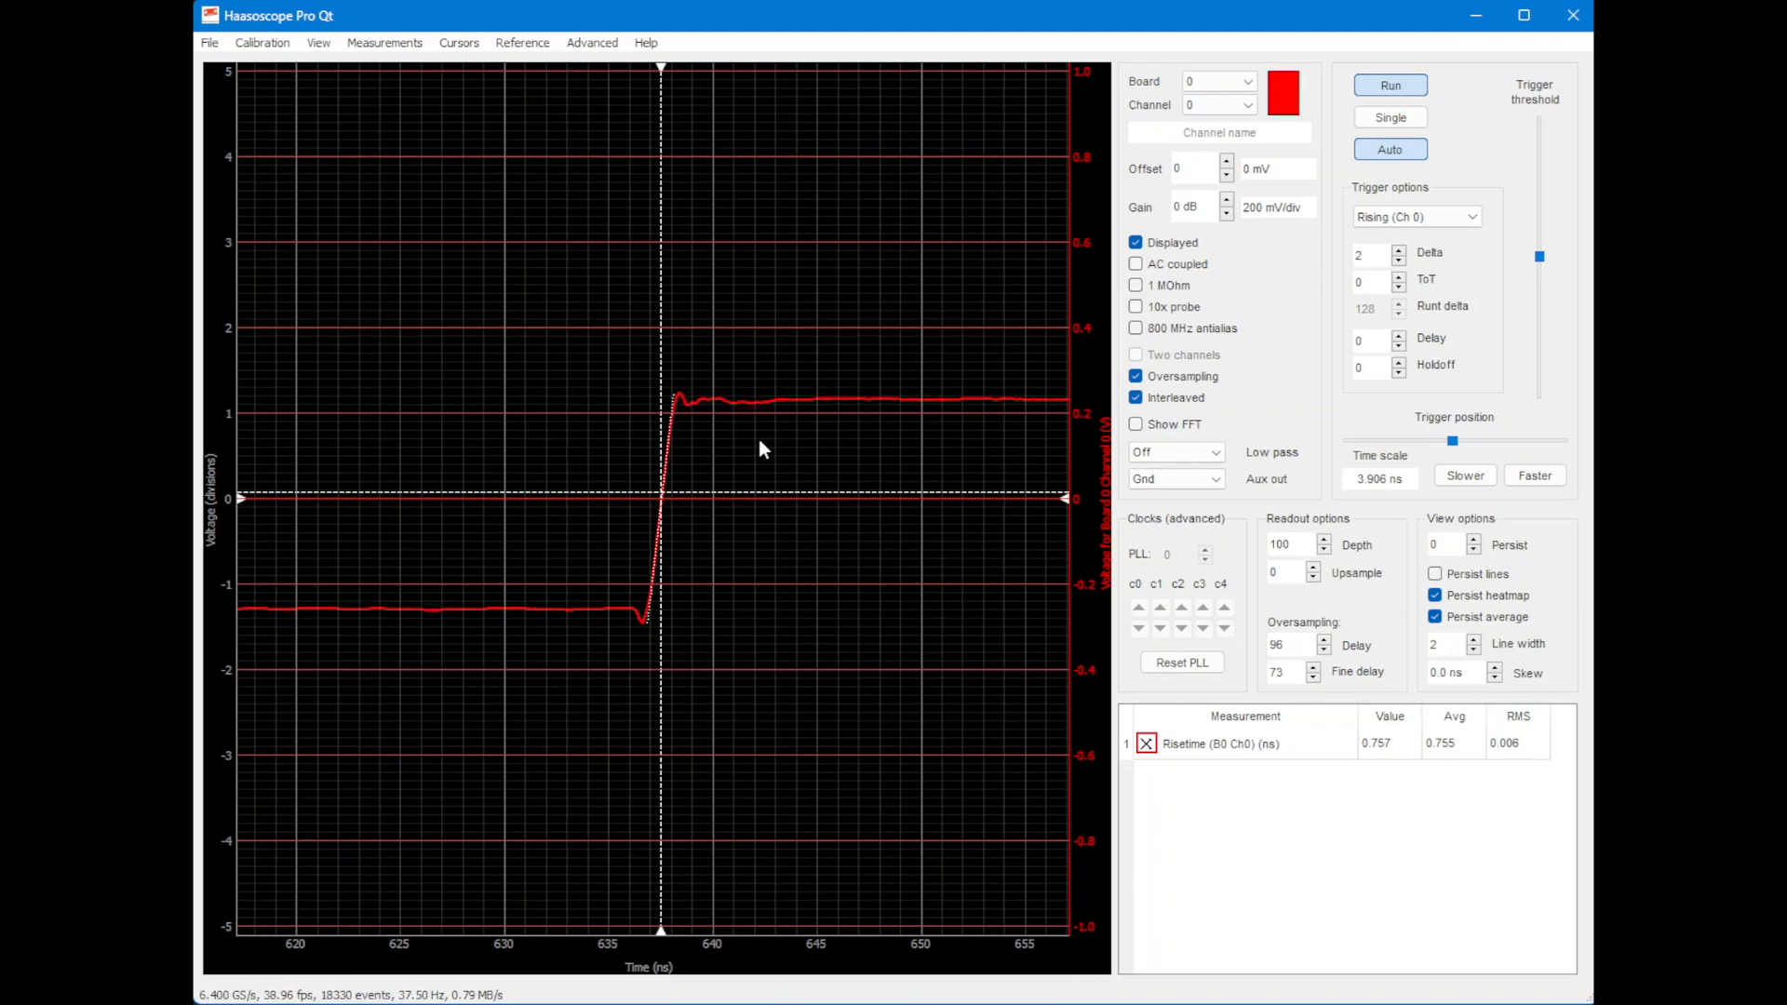
{"action": "left_click", "coordinate": [1462, 474]}
{"action": "left_click", "coordinate": [1462, 474]}
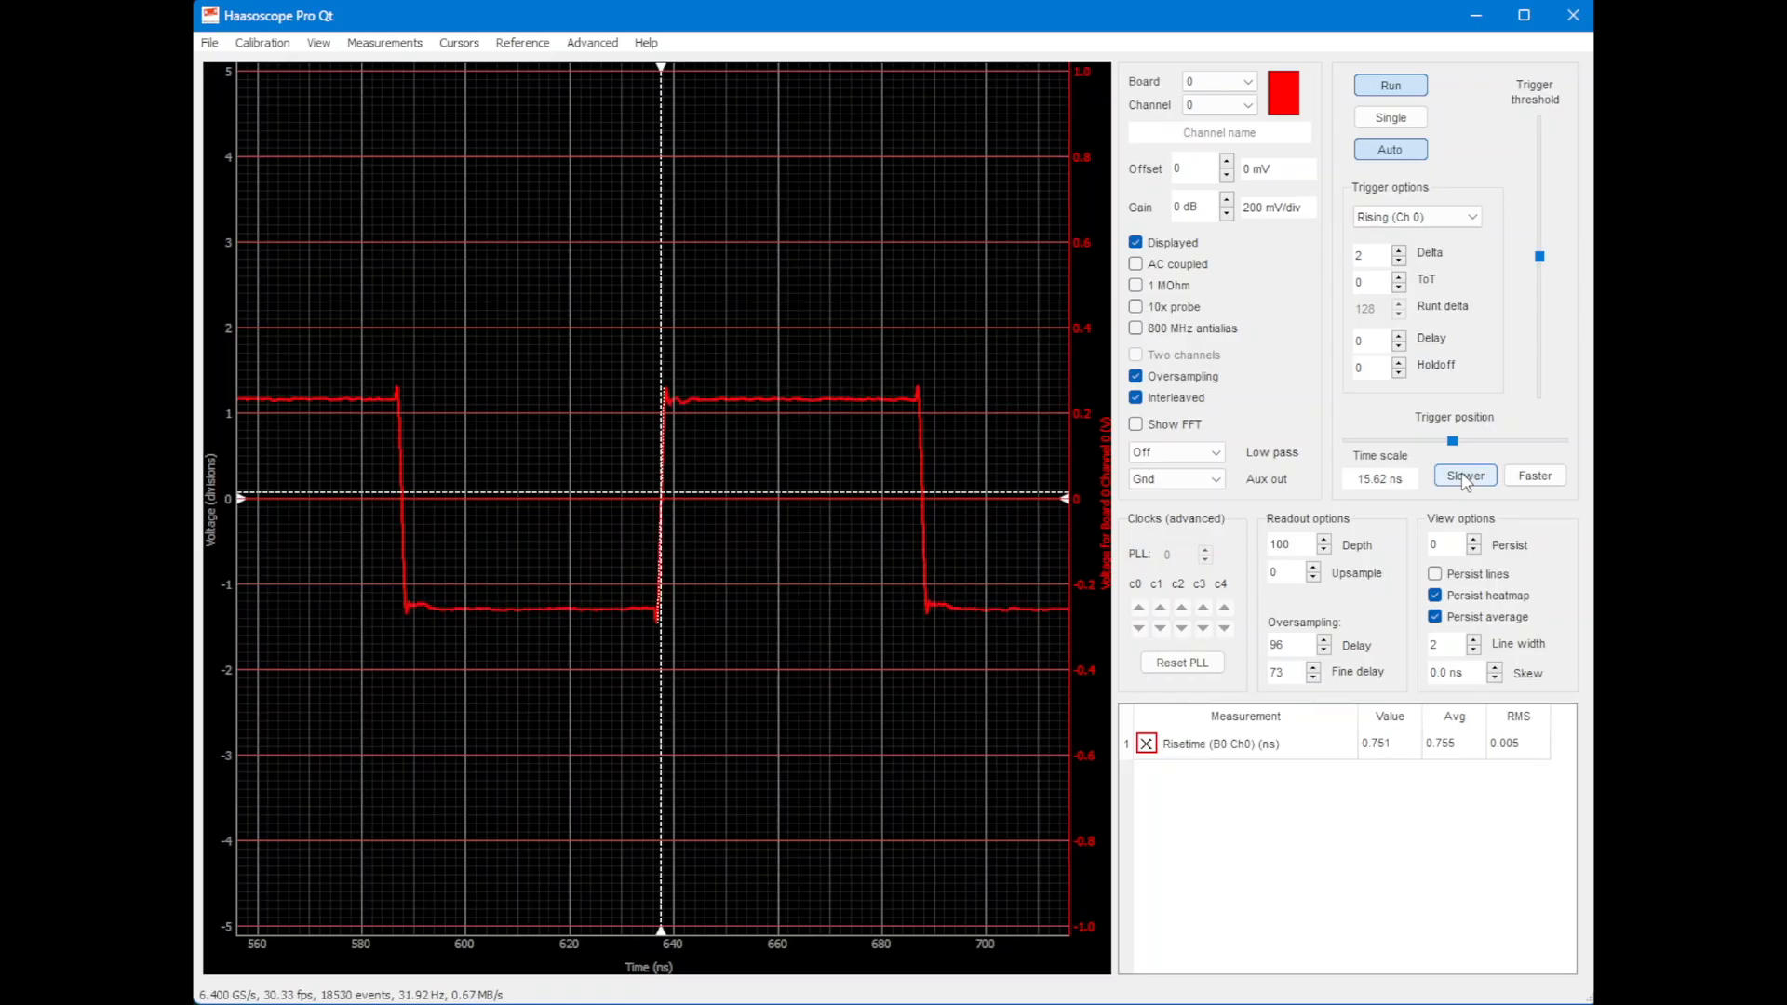
{"action": "left_click", "coordinate": [1464, 478]}
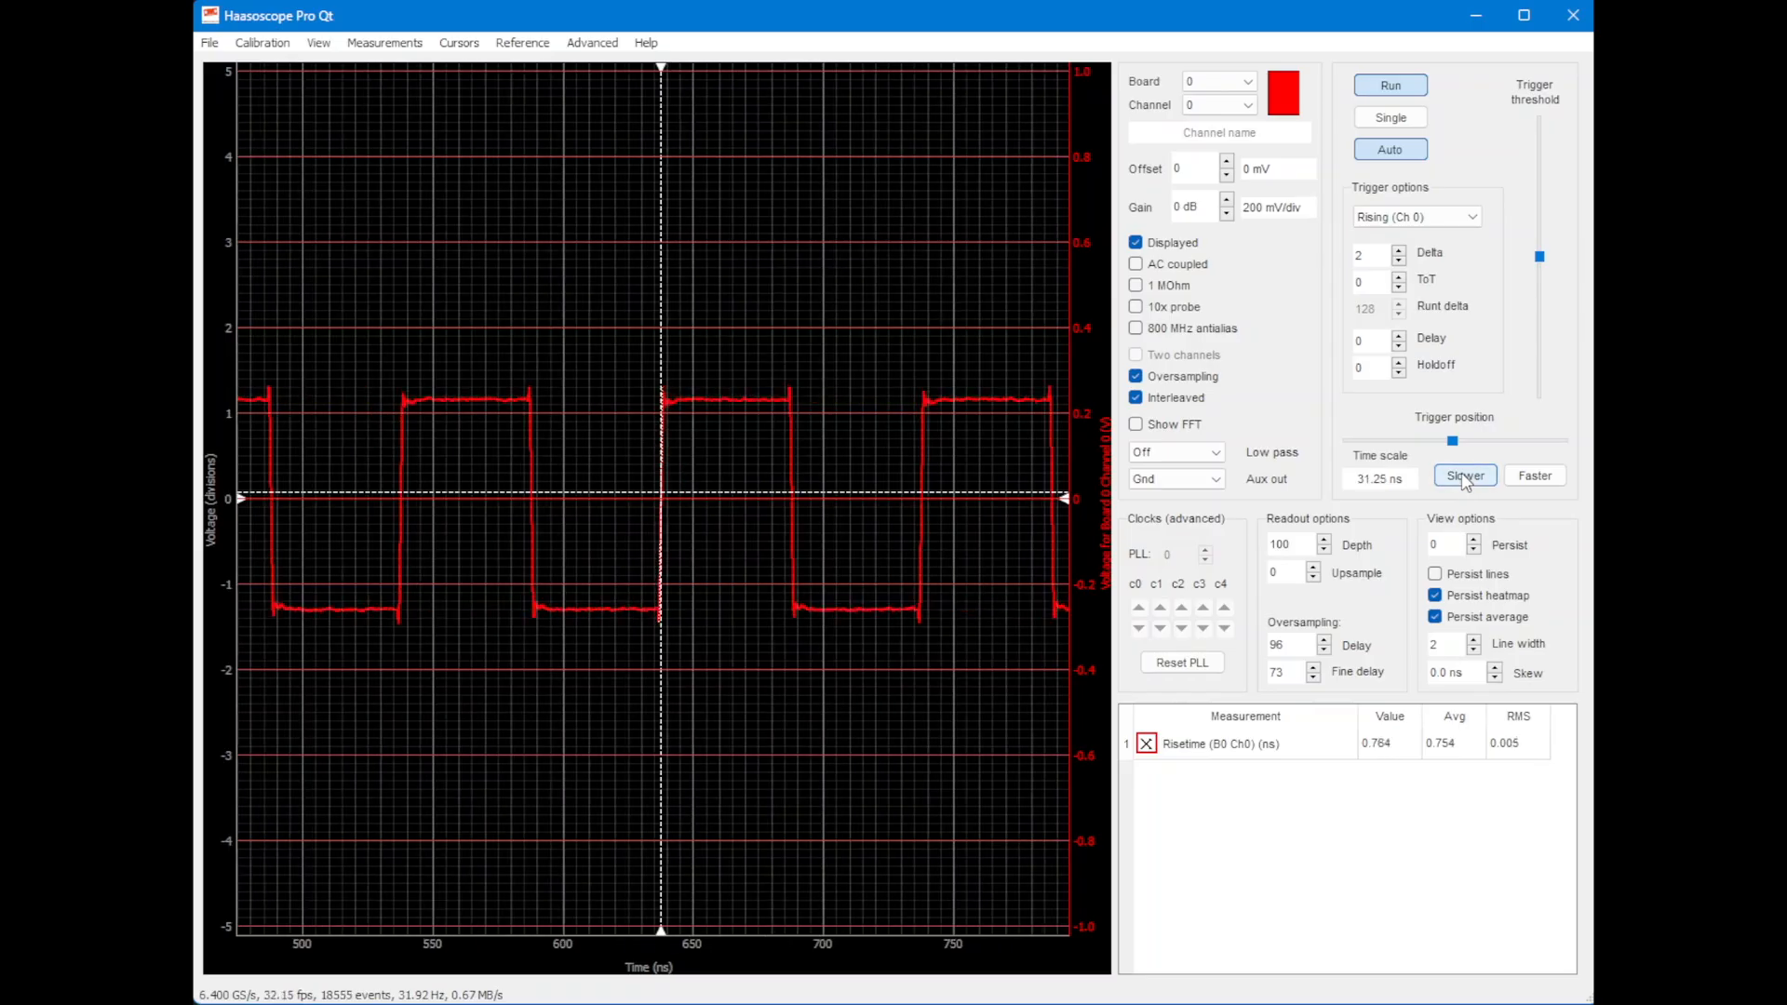
{"action": "left_click", "coordinate": [1536, 479]}
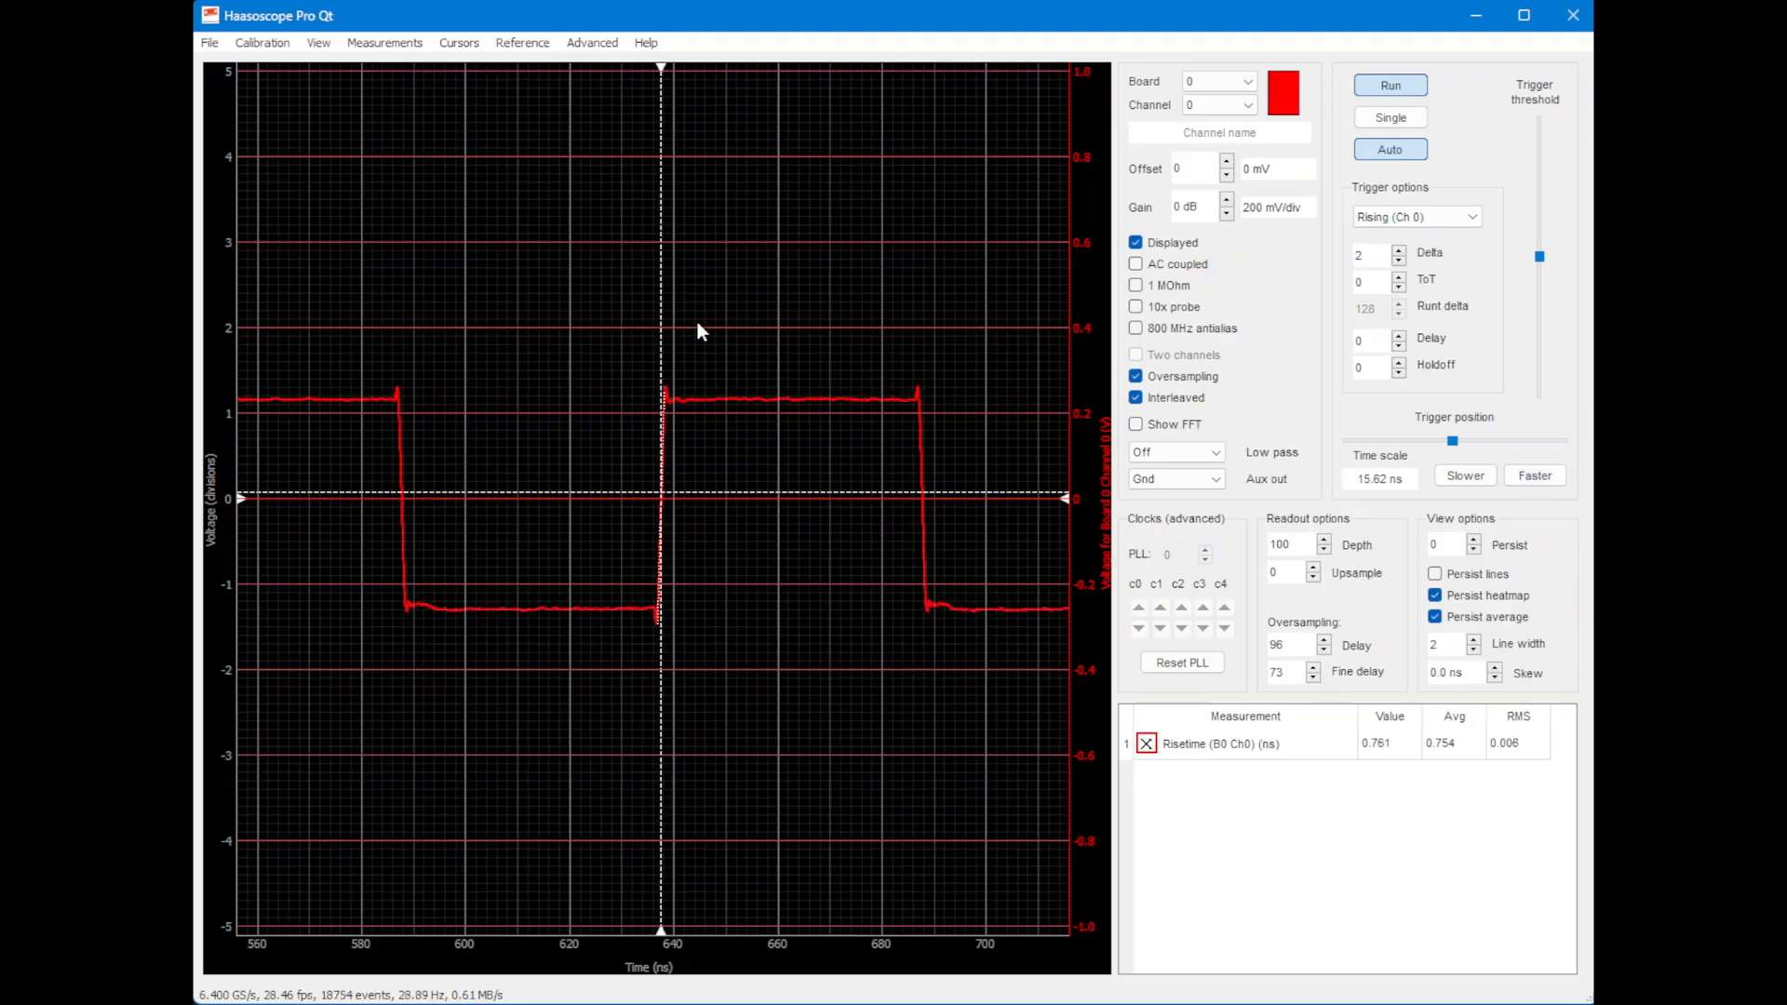
Step: Disable polynomial filtering and shorten the time scale to 488.3 ps to inspect the unfiltered rising edge
{"action": "left_click", "coordinate": [595, 47]}
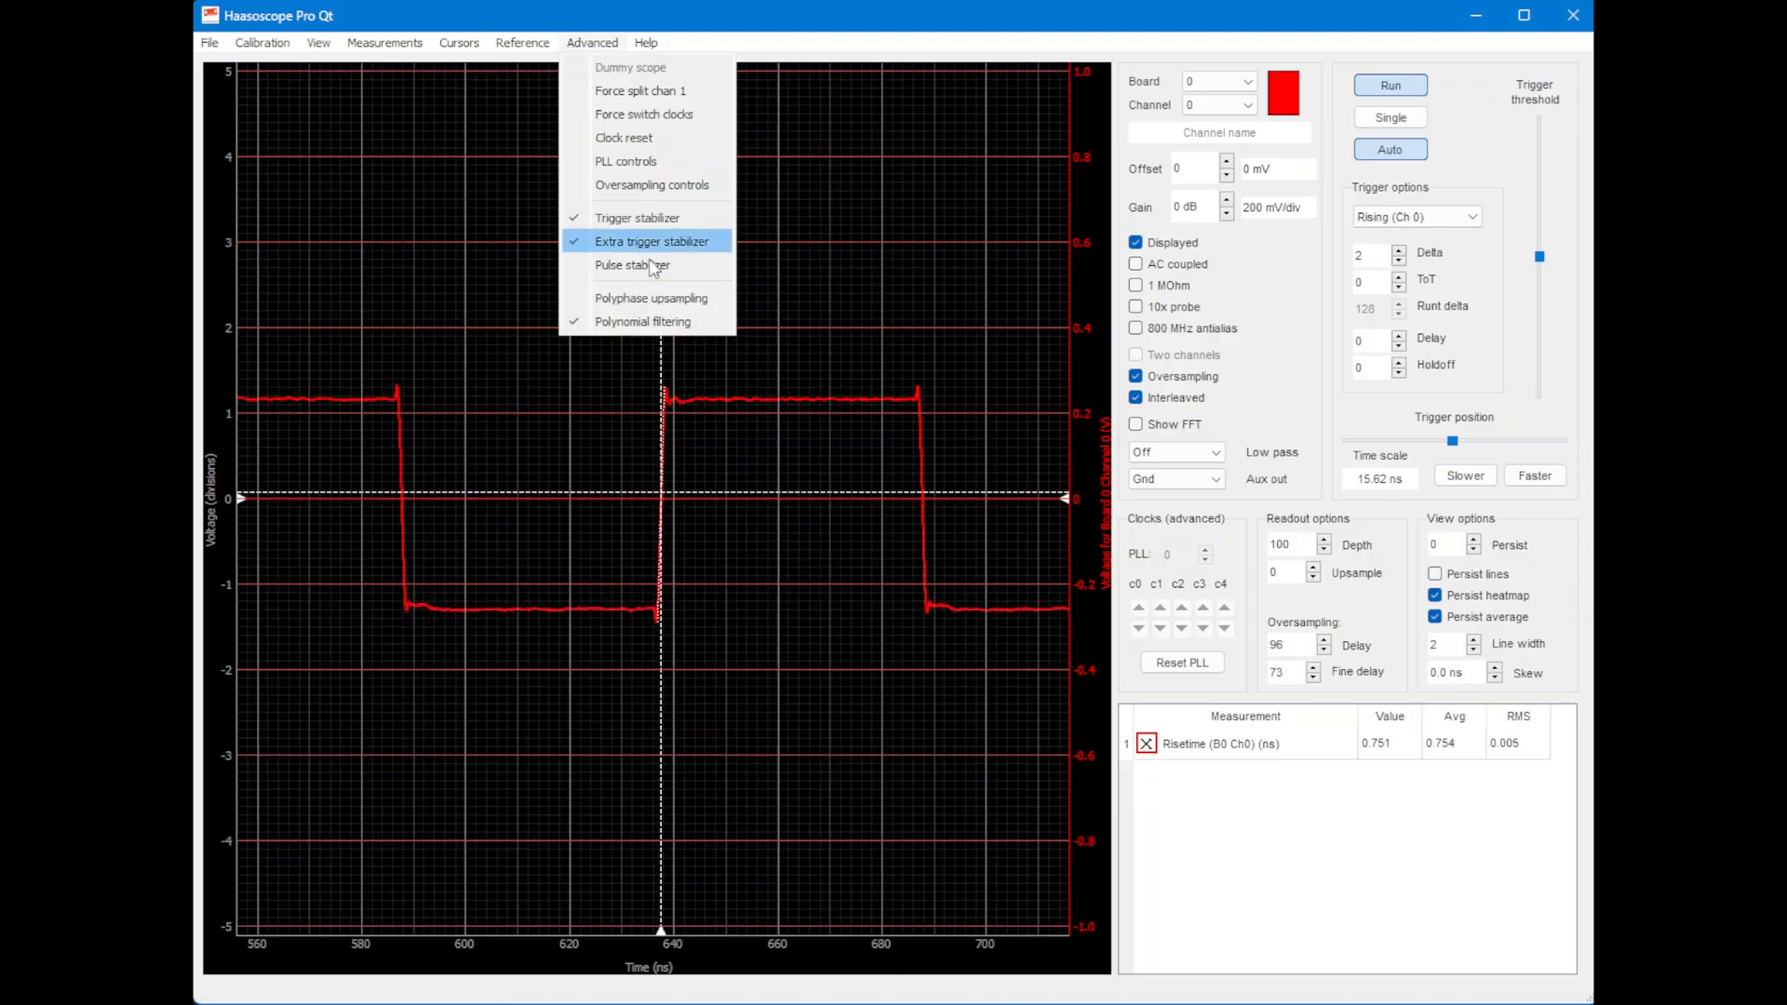
{"action": "left_click", "coordinate": [692, 324]}
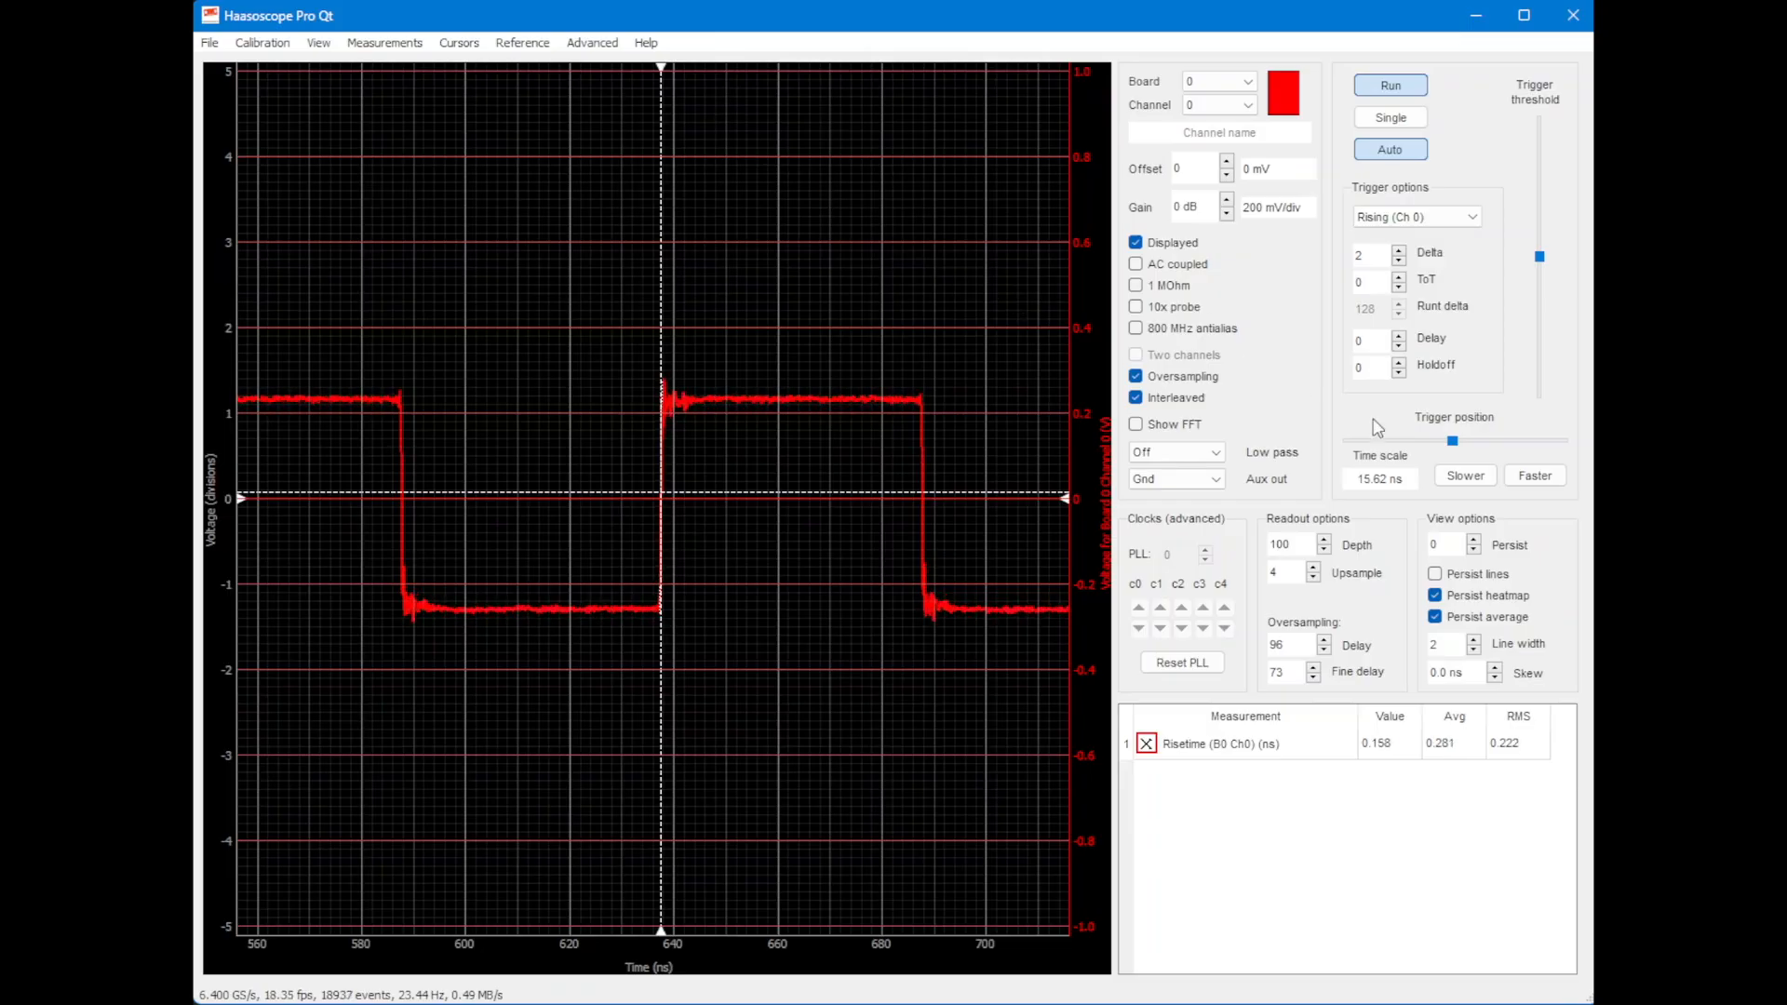
{"action": "left_click", "coordinate": [1535, 475]}
{"action": "left_click", "coordinate": [1535, 476]}
{"action": "left_click", "coordinate": [1534, 476]}
{"action": "left_click", "coordinate": [1535, 476]}
{"action": "left_click", "coordinate": [1534, 475]}
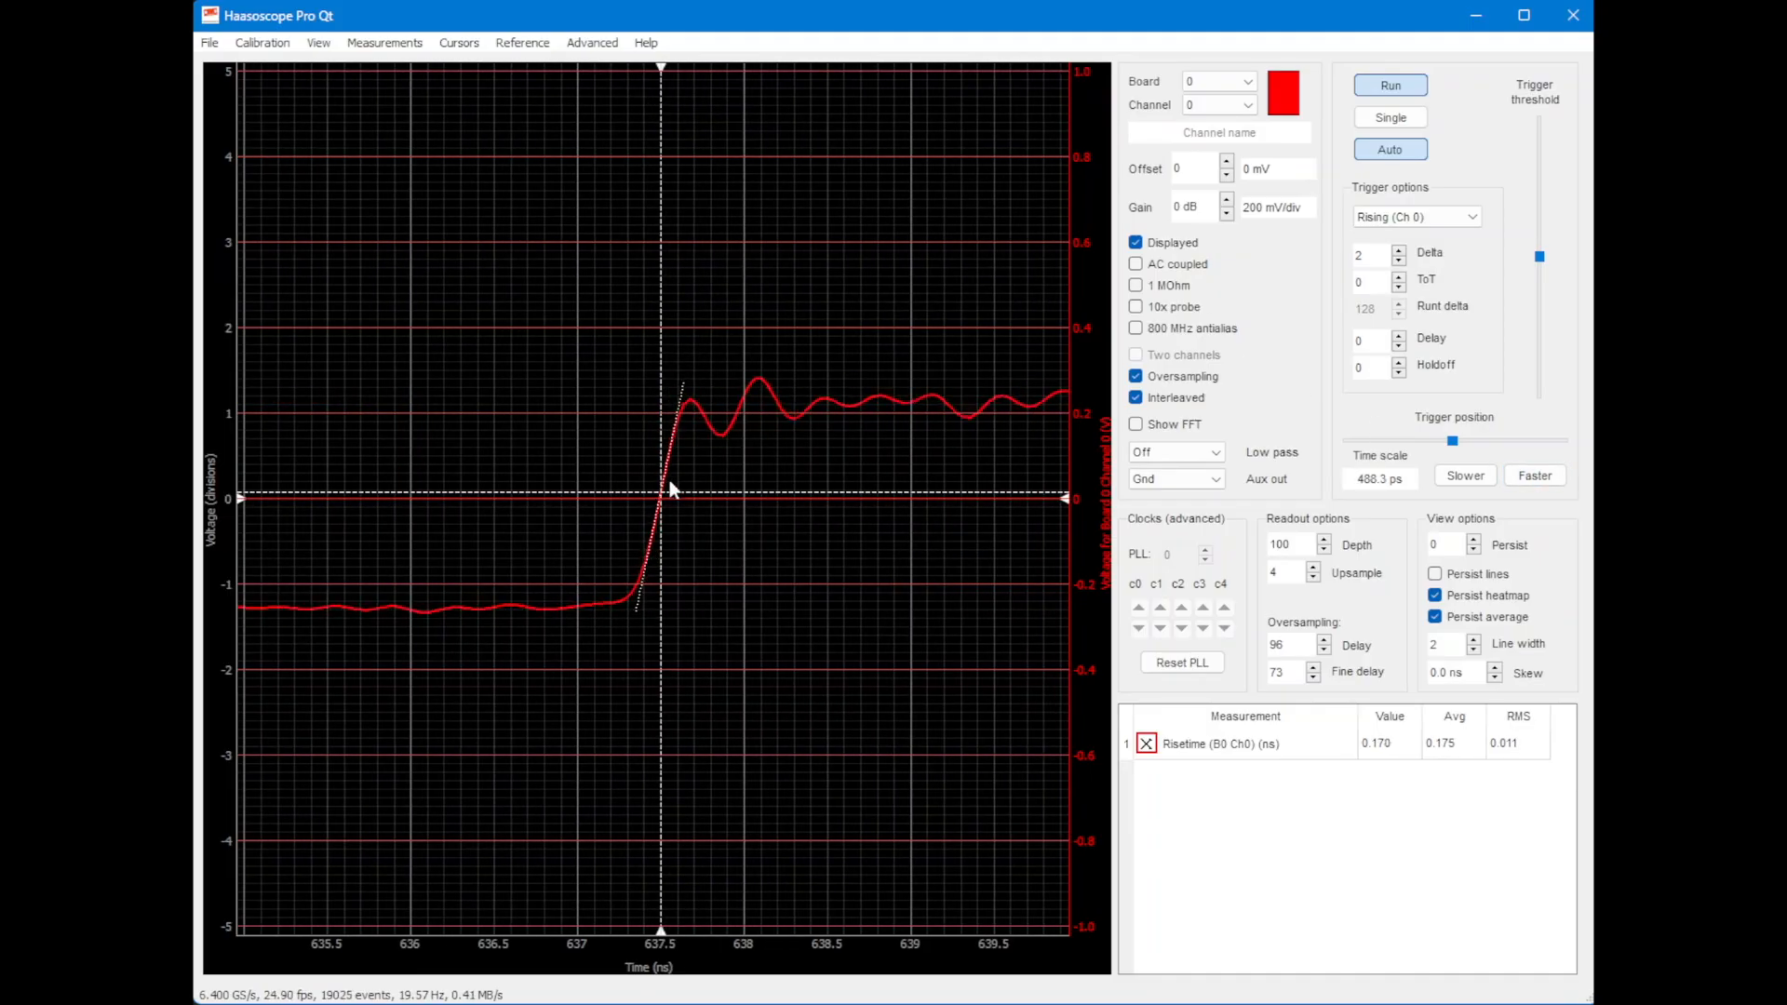
Step: Turn polynomial filtering on again and lengthen the time scale to 31.25 ns
{"action": "left_click", "coordinate": [591, 44]}
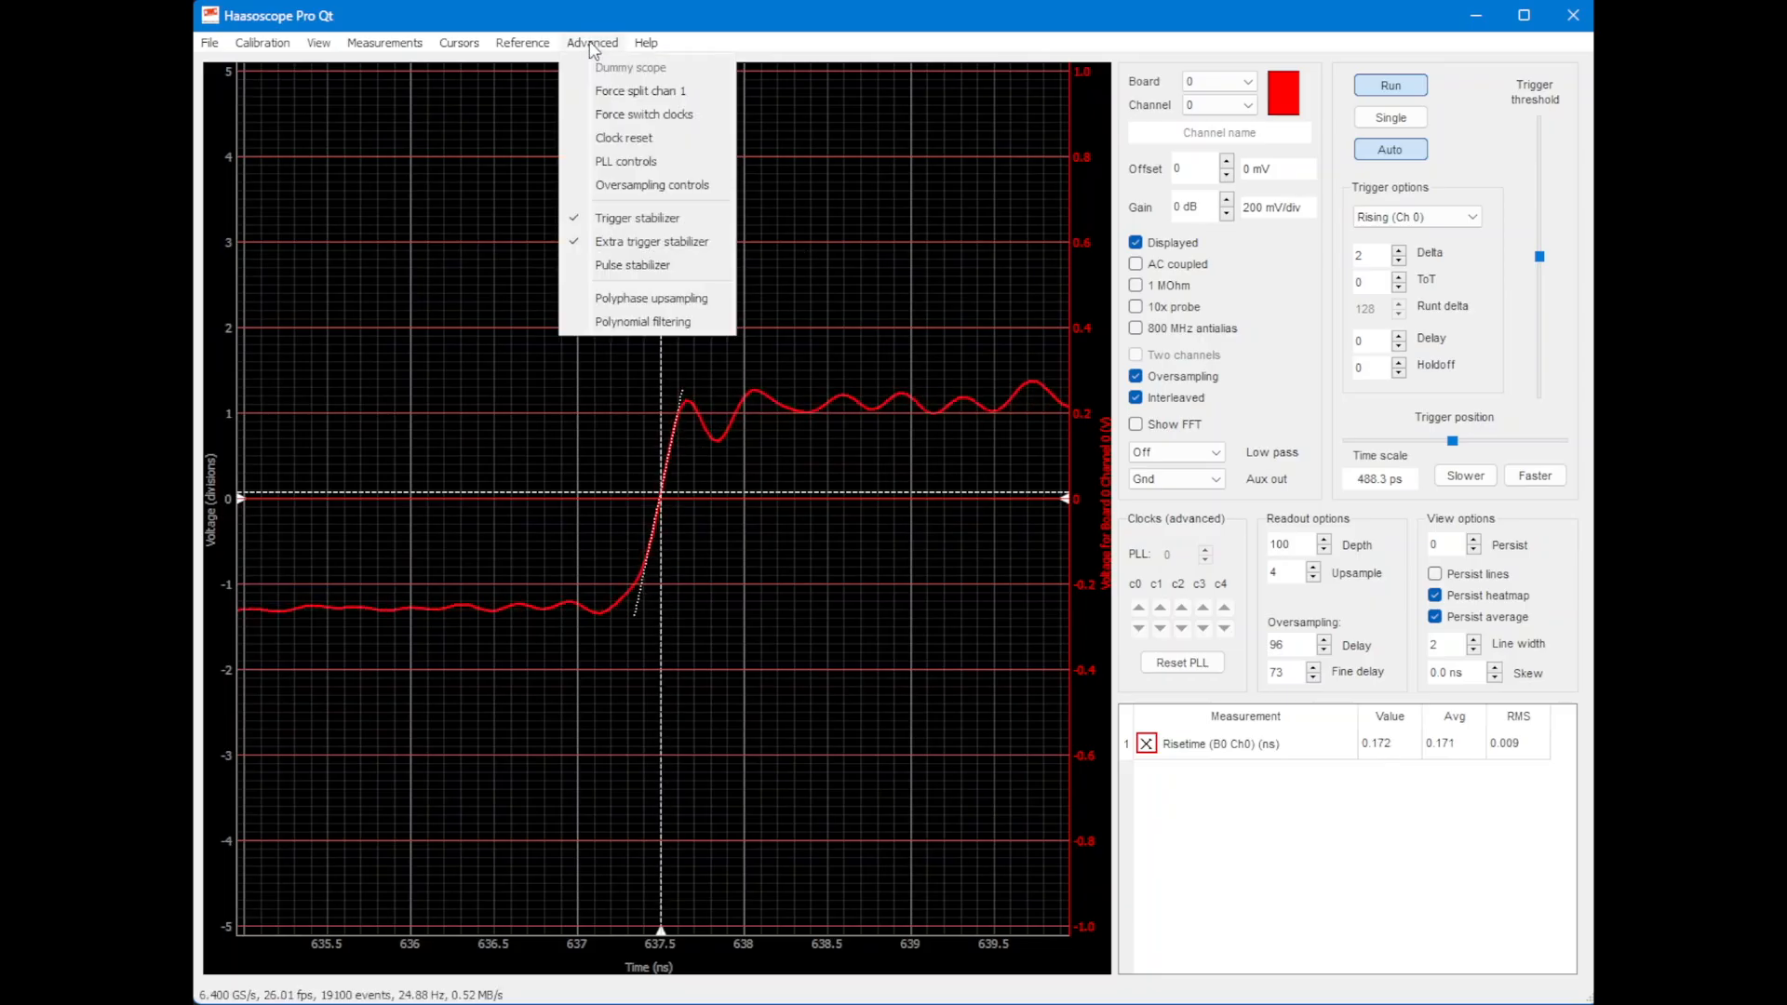
{"action": "left_click", "coordinate": [633, 321]}
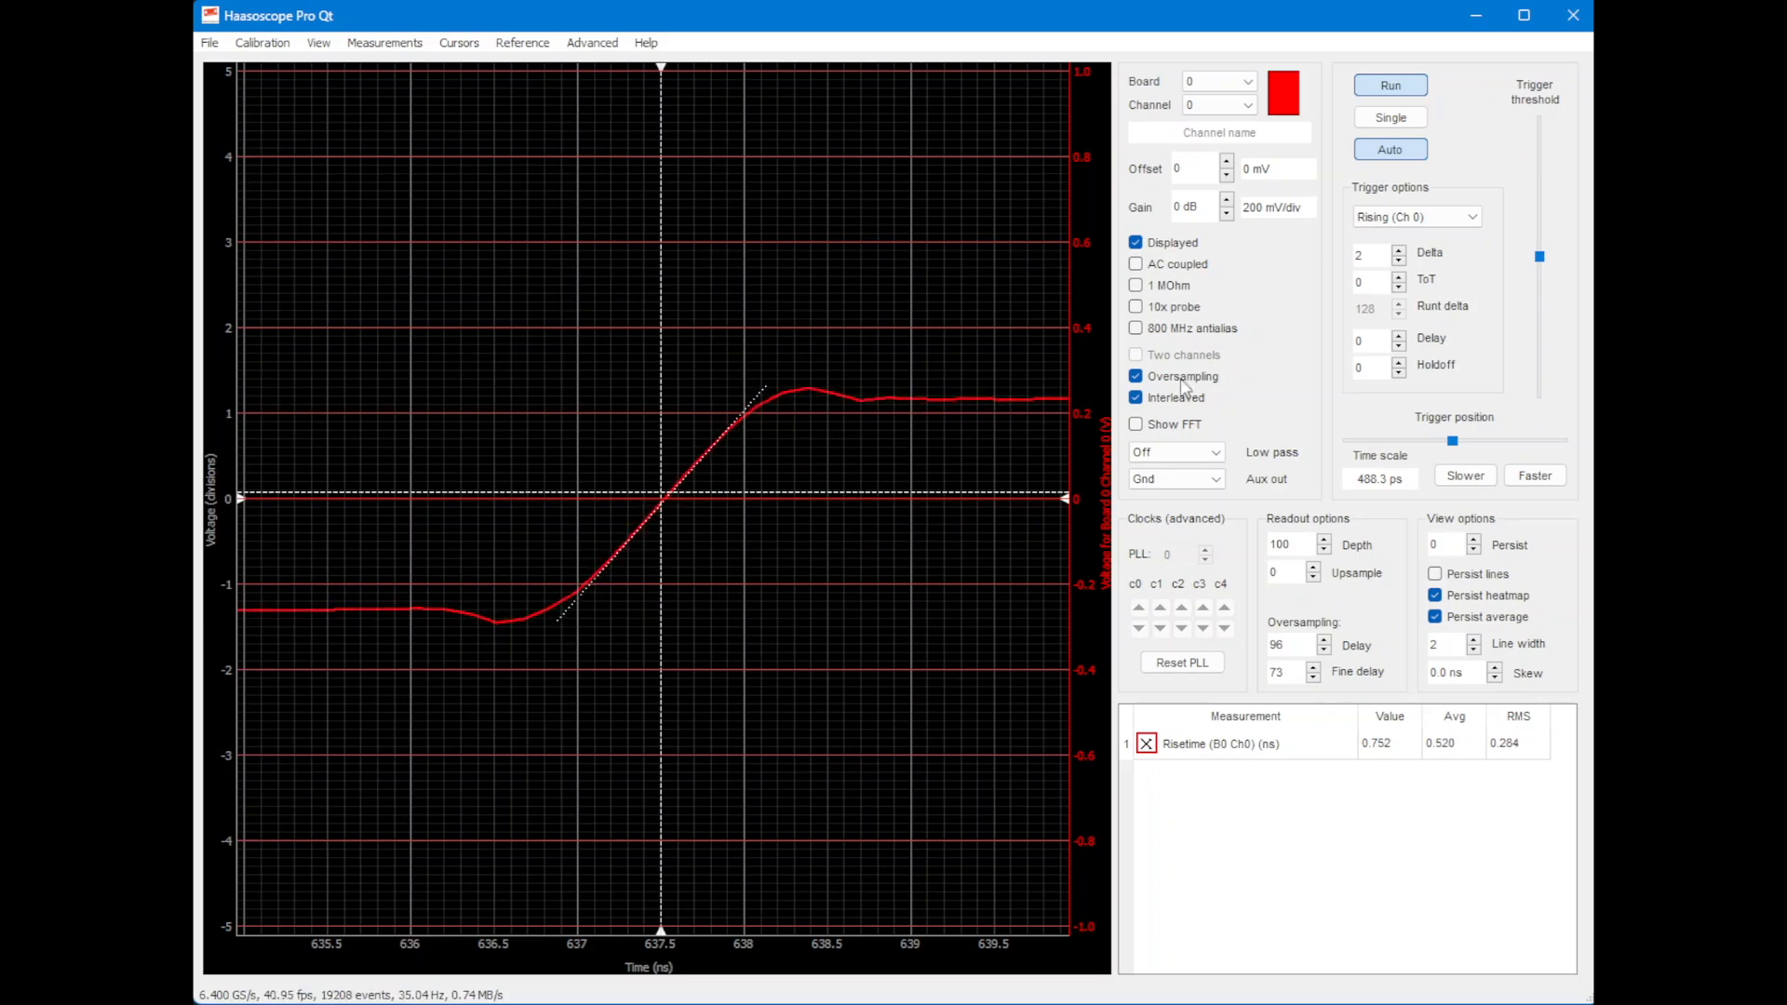
{"action": "left_click", "coordinate": [1477, 483]}
{"action": "left_click", "coordinate": [1477, 483]}
{"action": "left_click", "coordinate": [1477, 483]}
{"action": "left_click", "coordinate": [1477, 483]}
{"action": "left_click", "coordinate": [1477, 483]}
{"action": "left_click", "coordinate": [1477, 483]}
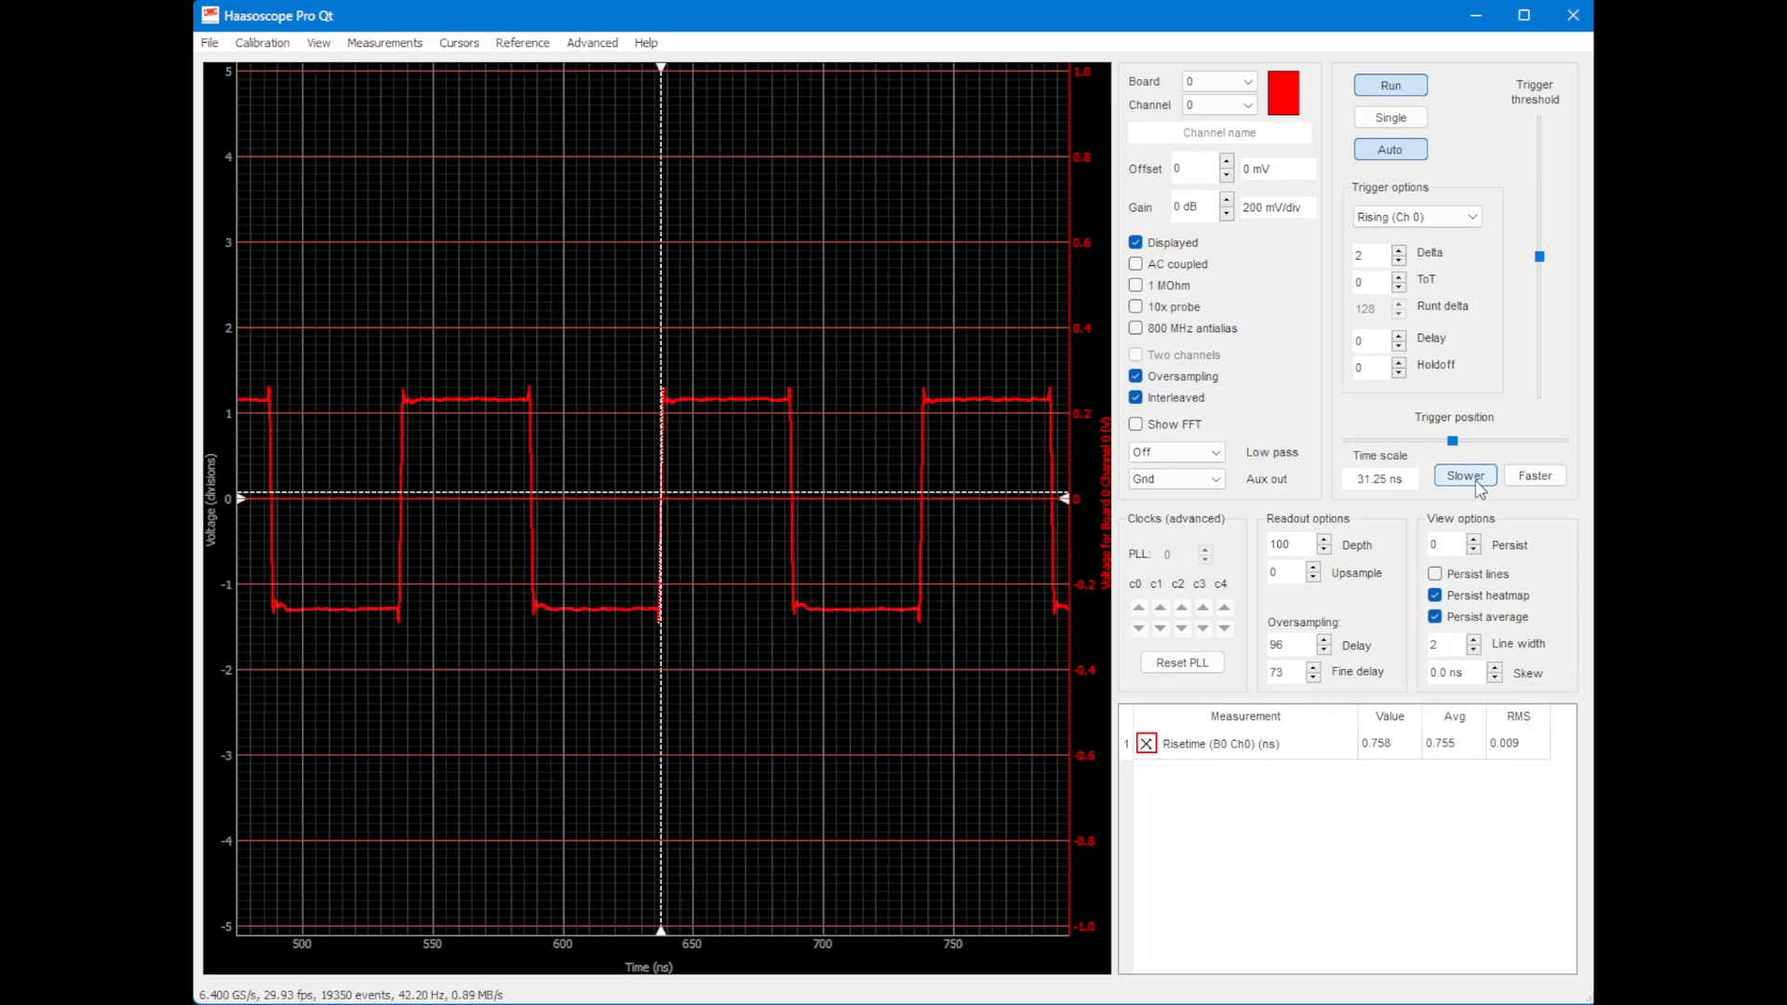
Step: Turn off polynomial filtering
{"action": "left_click", "coordinate": [586, 46]}
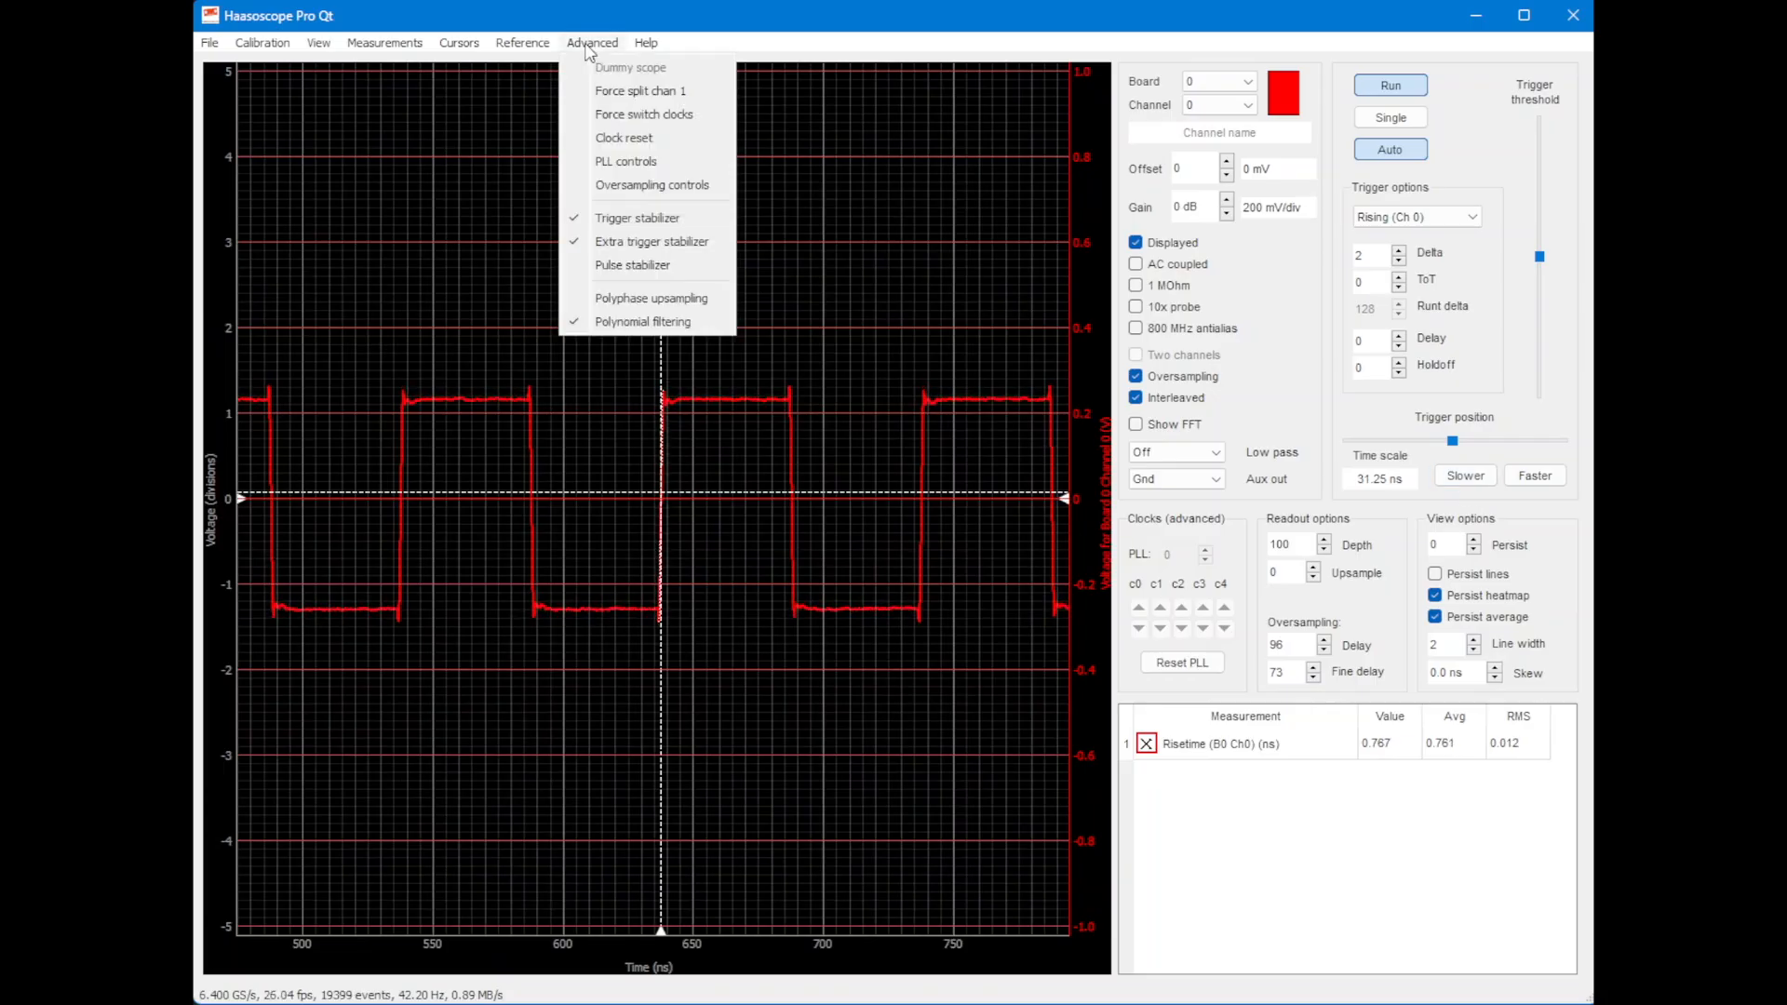
{"action": "left_click", "coordinate": [704, 322]}
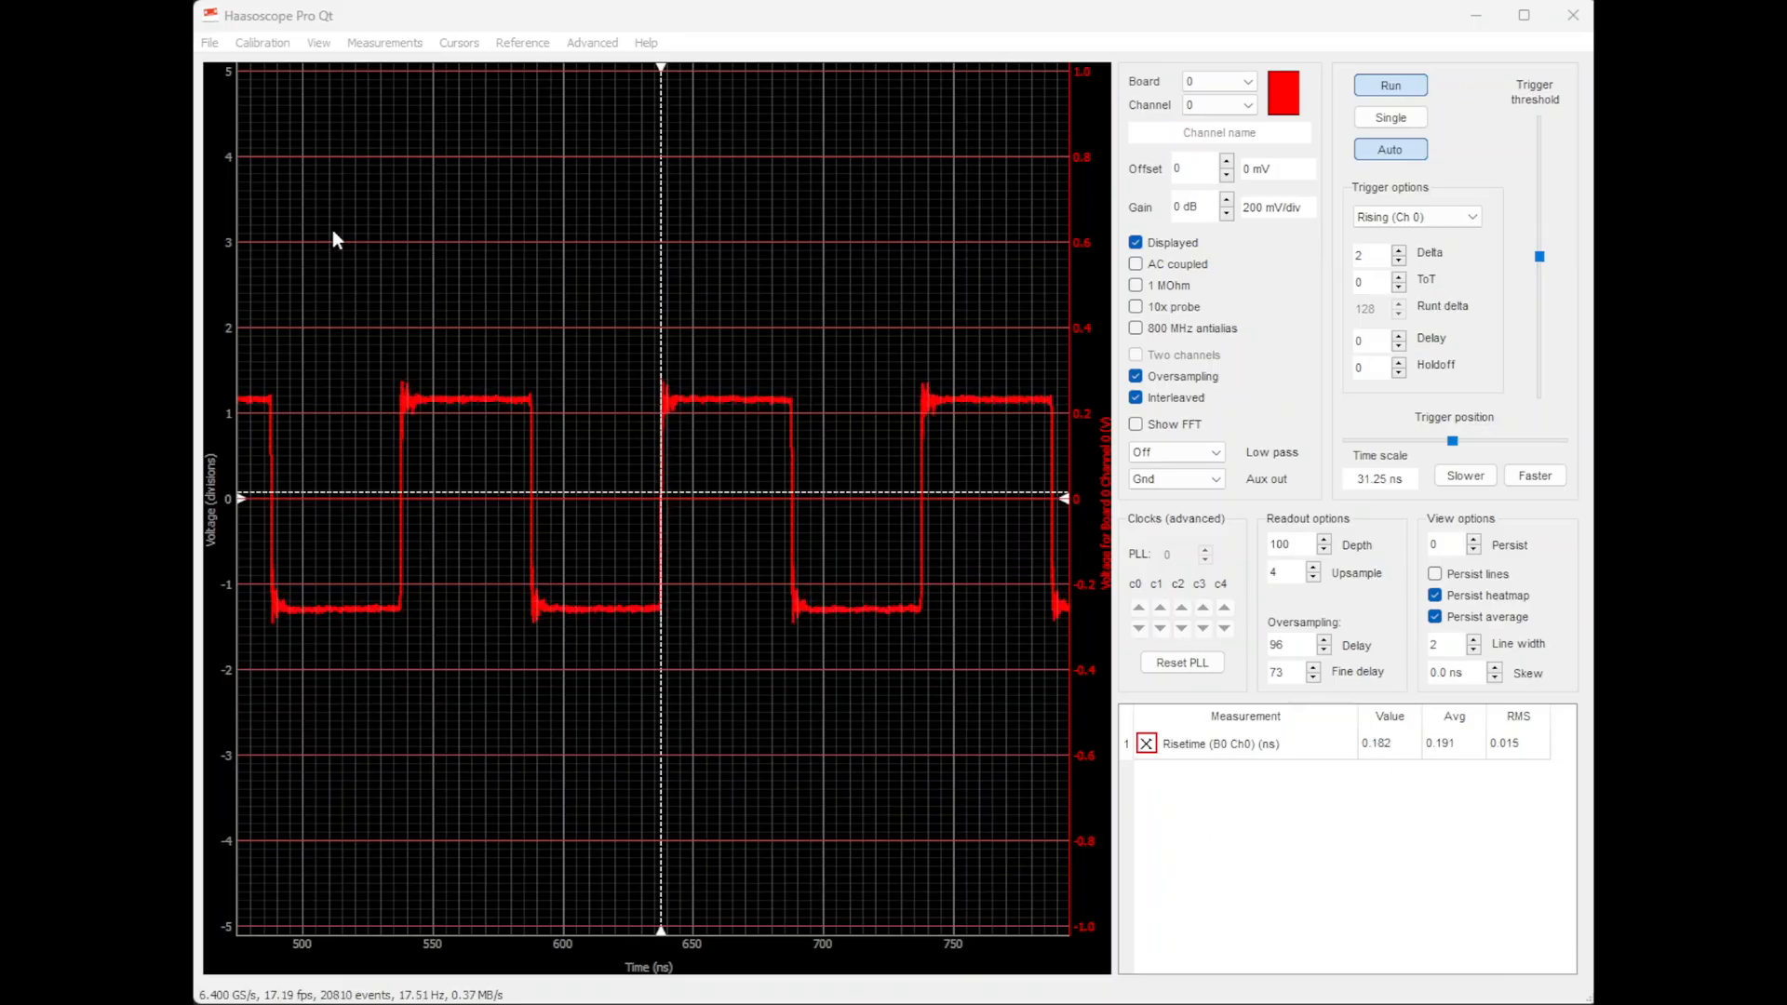
{"action": "left_click", "coordinate": [388, 239]}
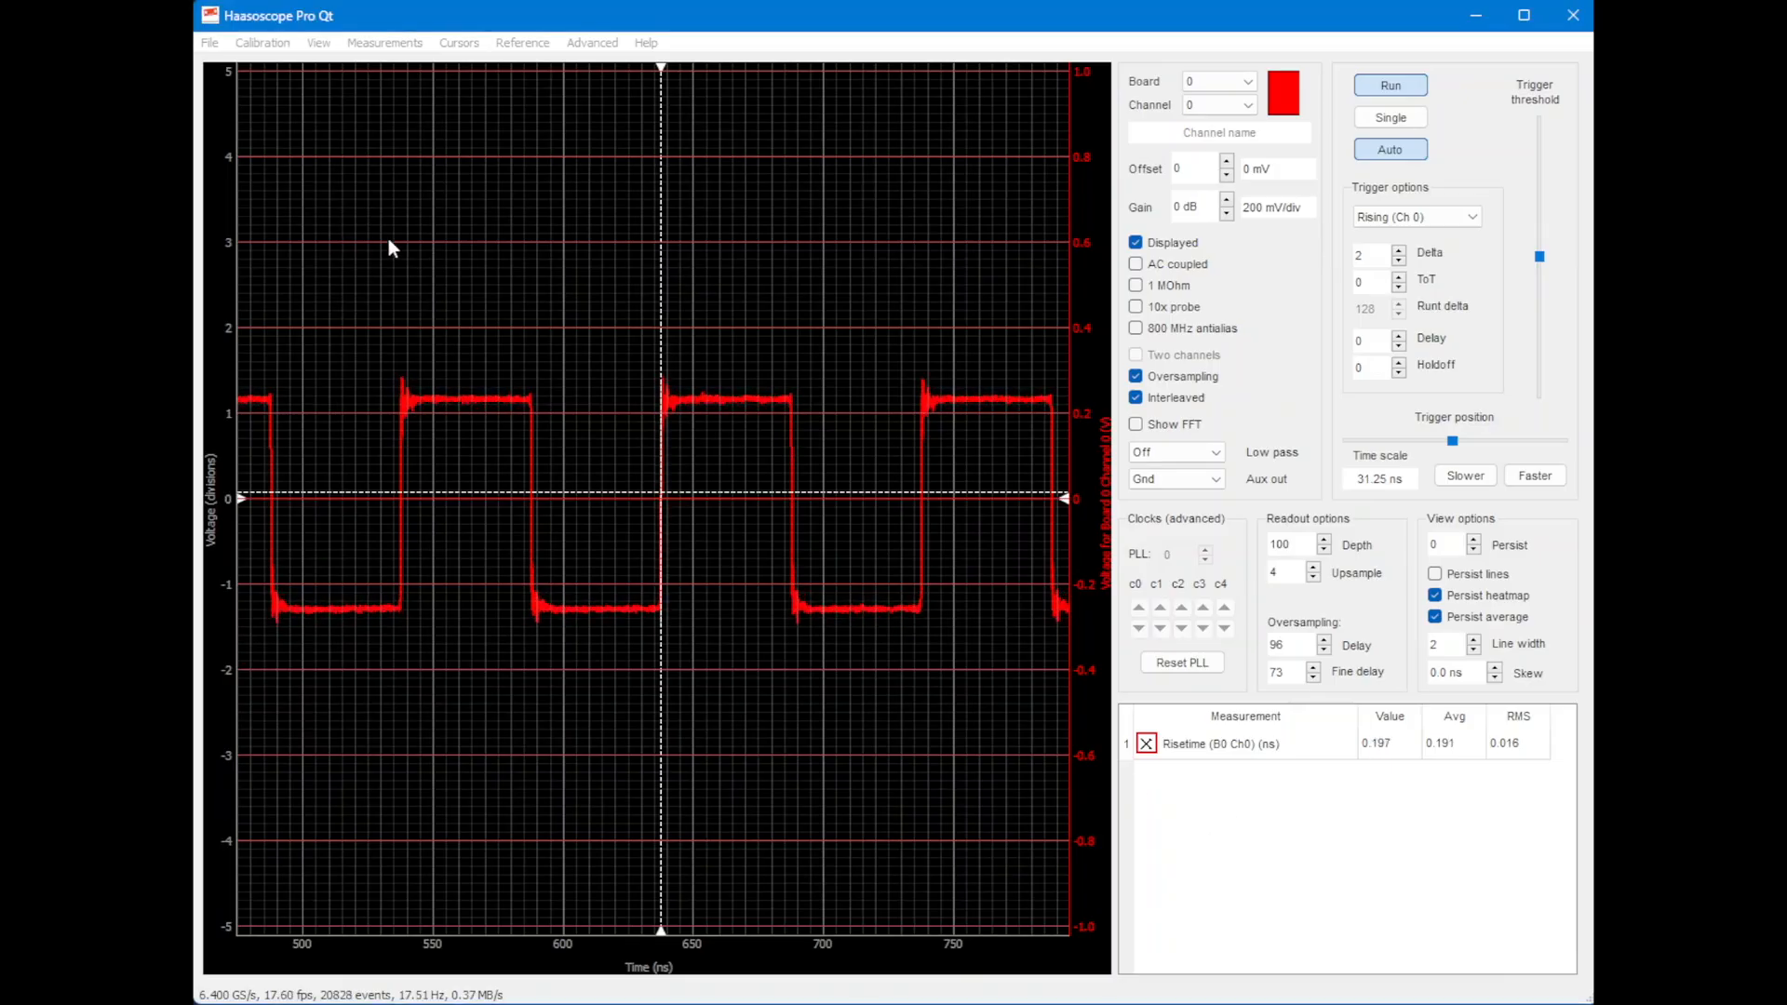
Step: Open the zoom window and move it clear of the left part of the waveform plot
{"action": "left_click", "coordinate": [319, 44]}
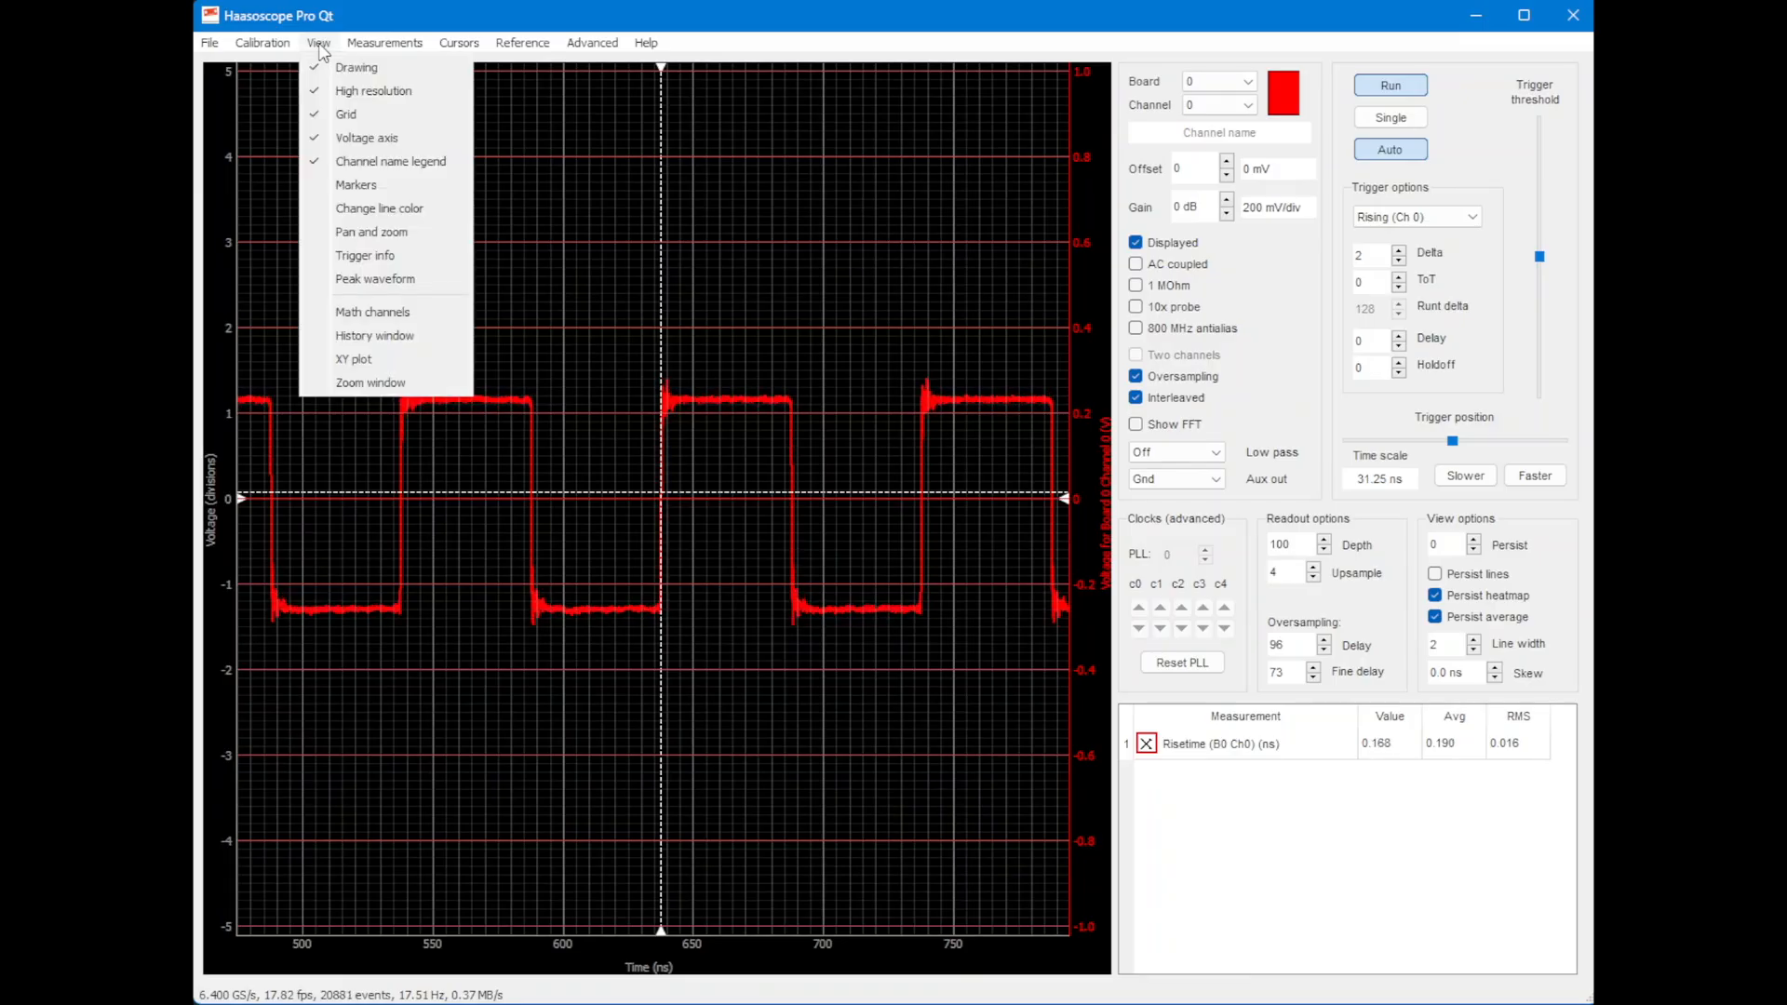
{"action": "left_click", "coordinate": [362, 389]}
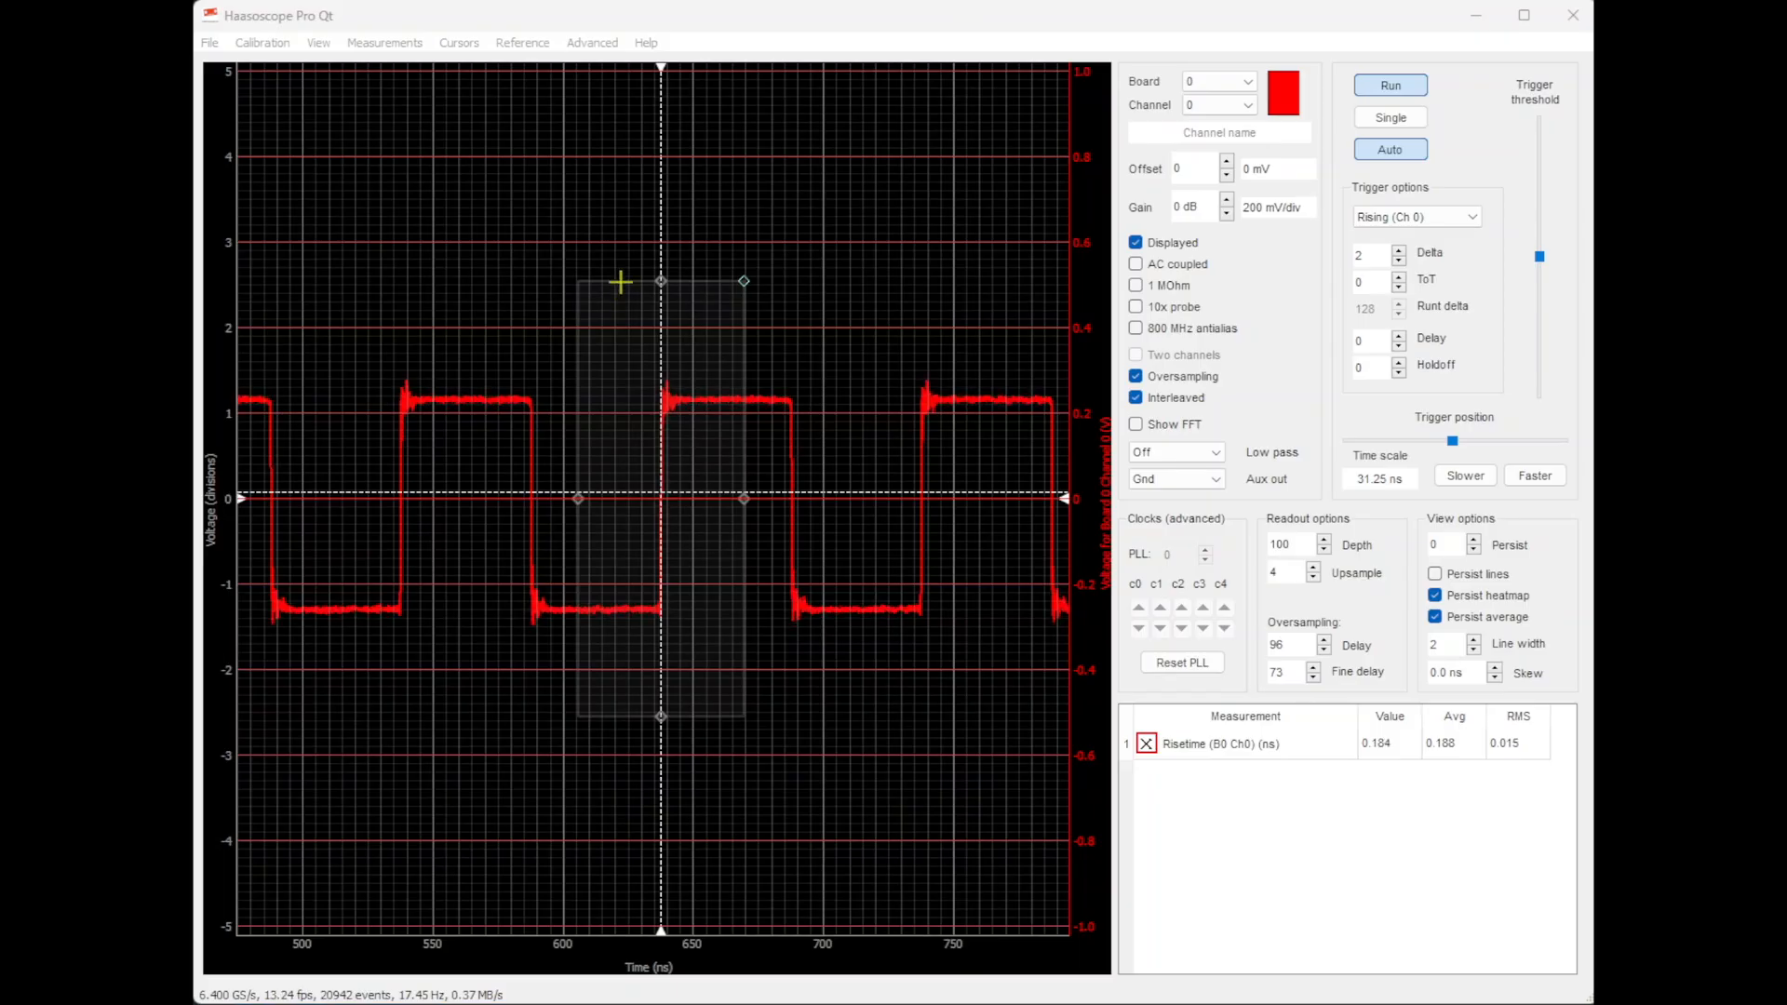
{"action": "mouse_move", "coordinate": [1313, 93]}
{"action": "left_mouse_down"}
{"action": "mouse_move", "coordinate": [950, 82]}
{"action": "mouse_move", "coordinate": [978, 48]}
{"action": "mouse_move", "coordinate": [989, 80]}
{"action": "left_mouse_up"}
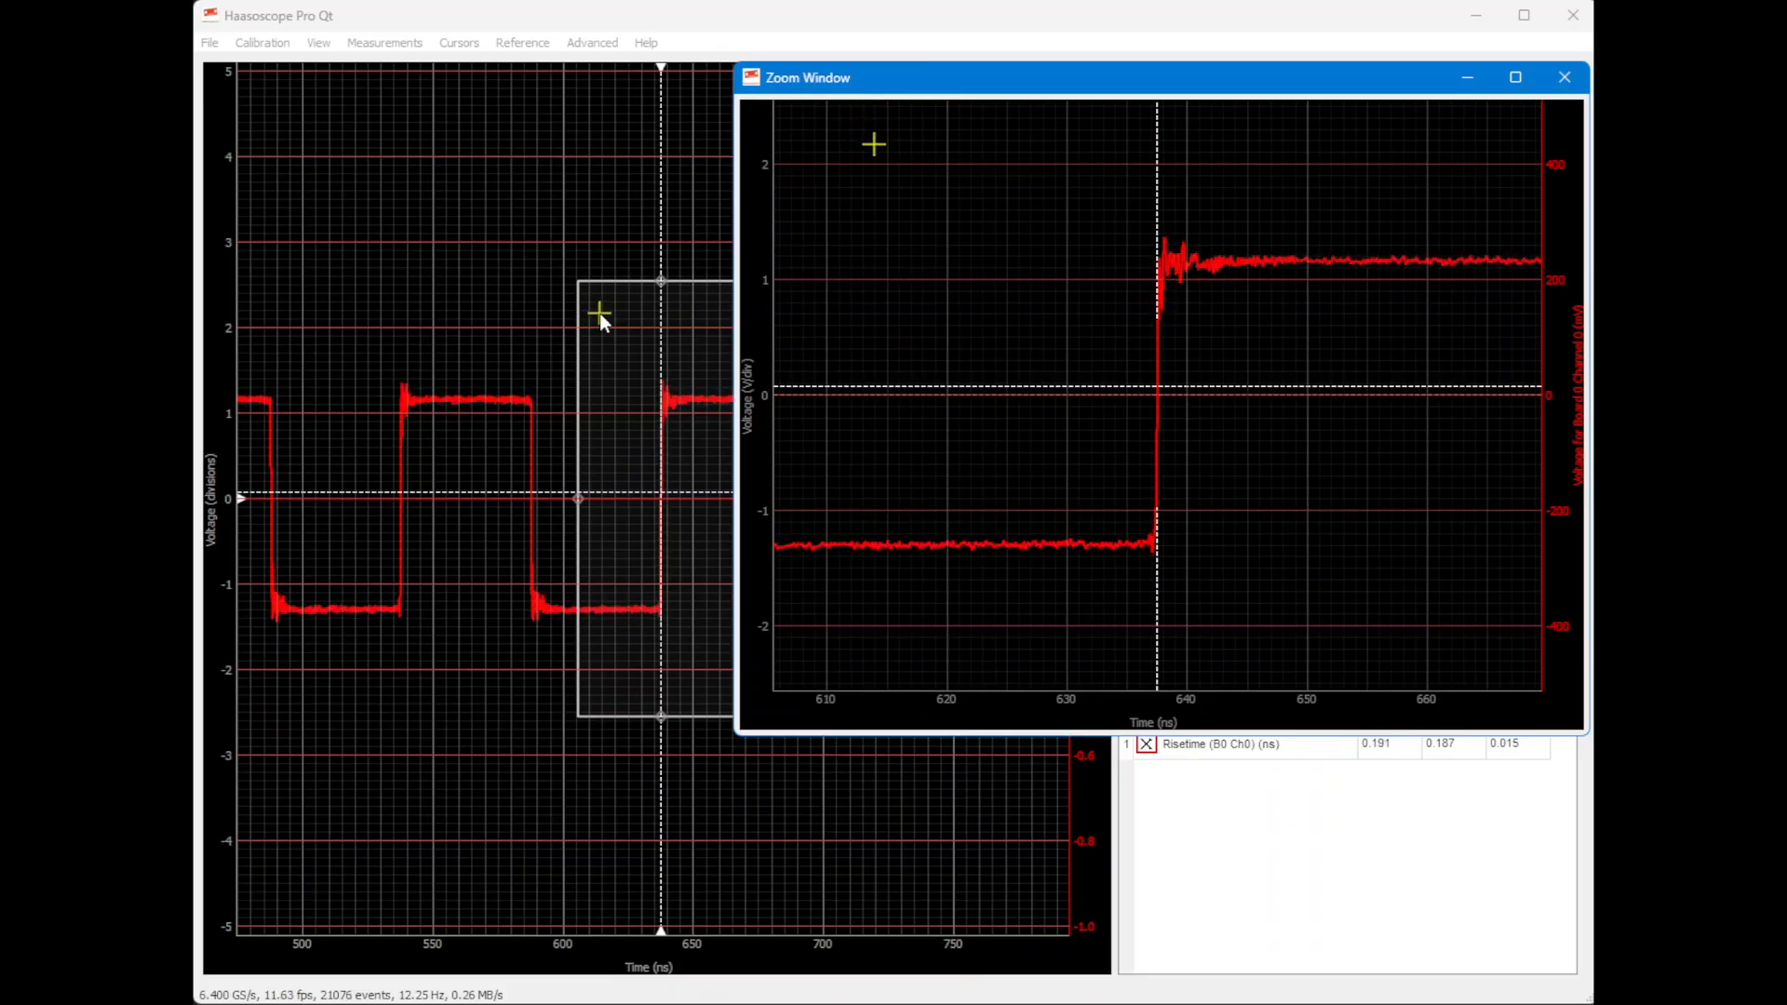
Step: Place the zoom region over the rising edge near 538 ns and shrink its height to magnify the overshoot
{"action": "left_click_drag", "start_coordinate": [599, 313], "coordinate": [389, 269]}
{"action": "left_click_drag", "start_coordinate": [370, 279], "coordinate": [363, 282]}
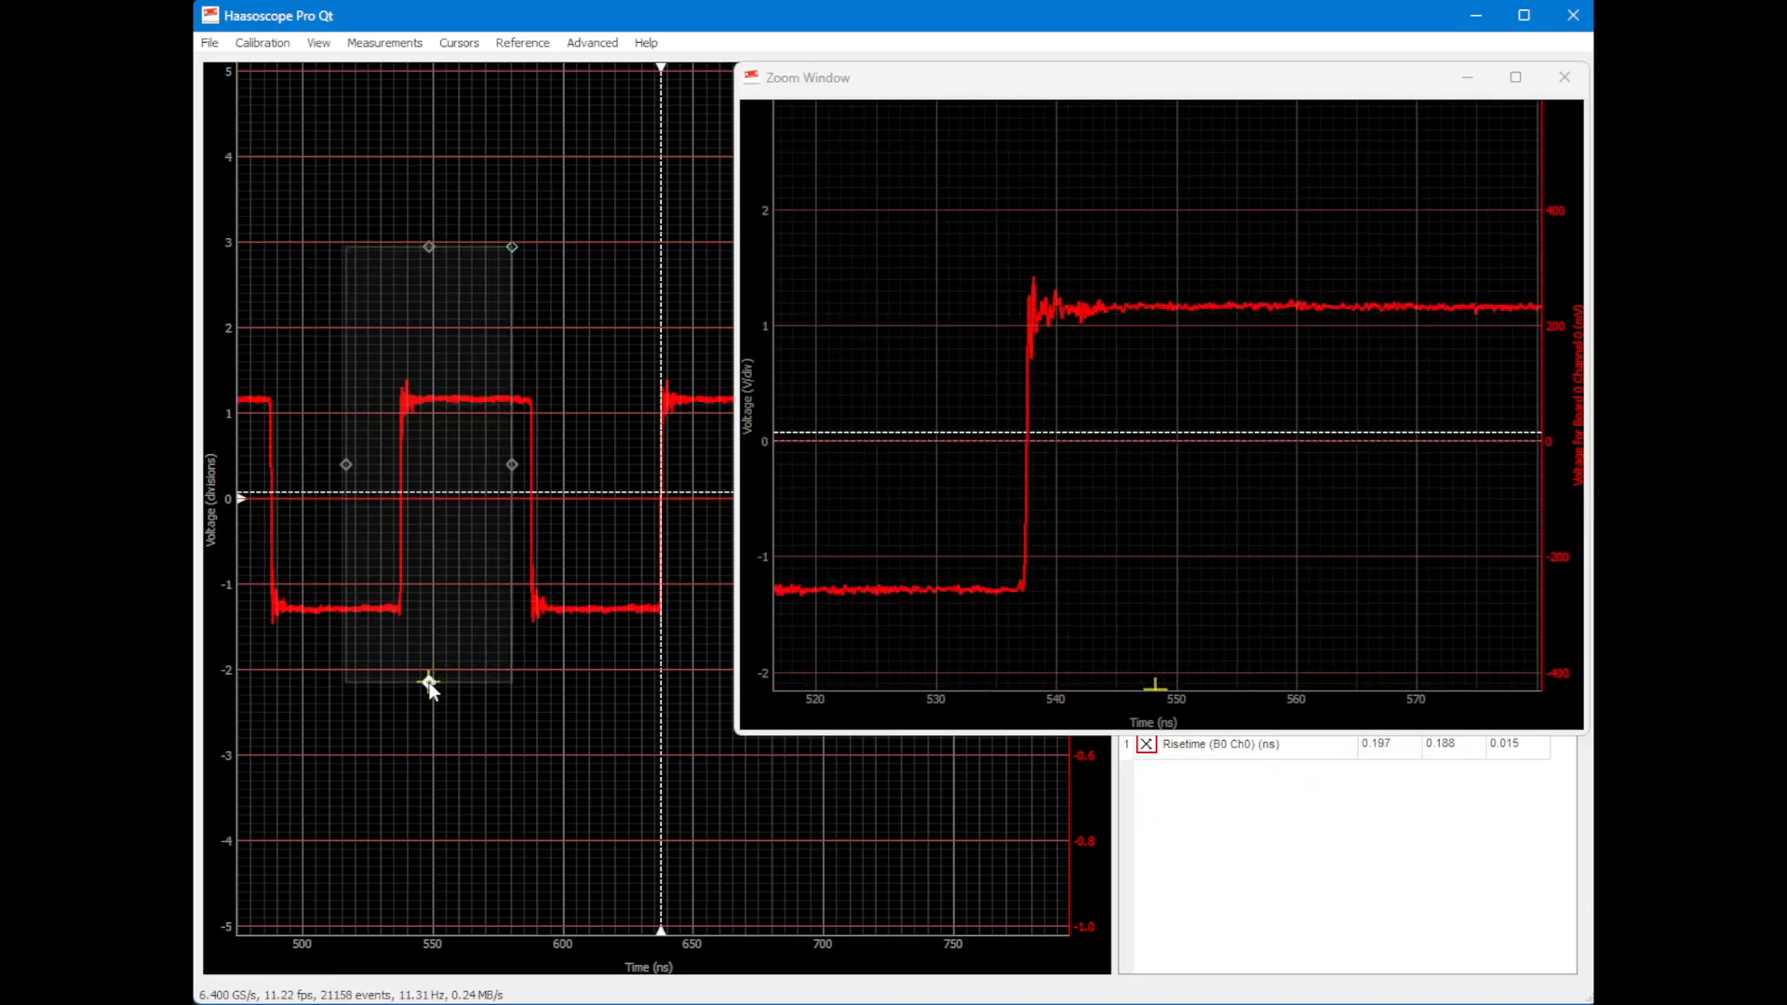
{"action": "left_click_drag", "start_coordinate": [427, 689], "coordinate": [419, 558]}
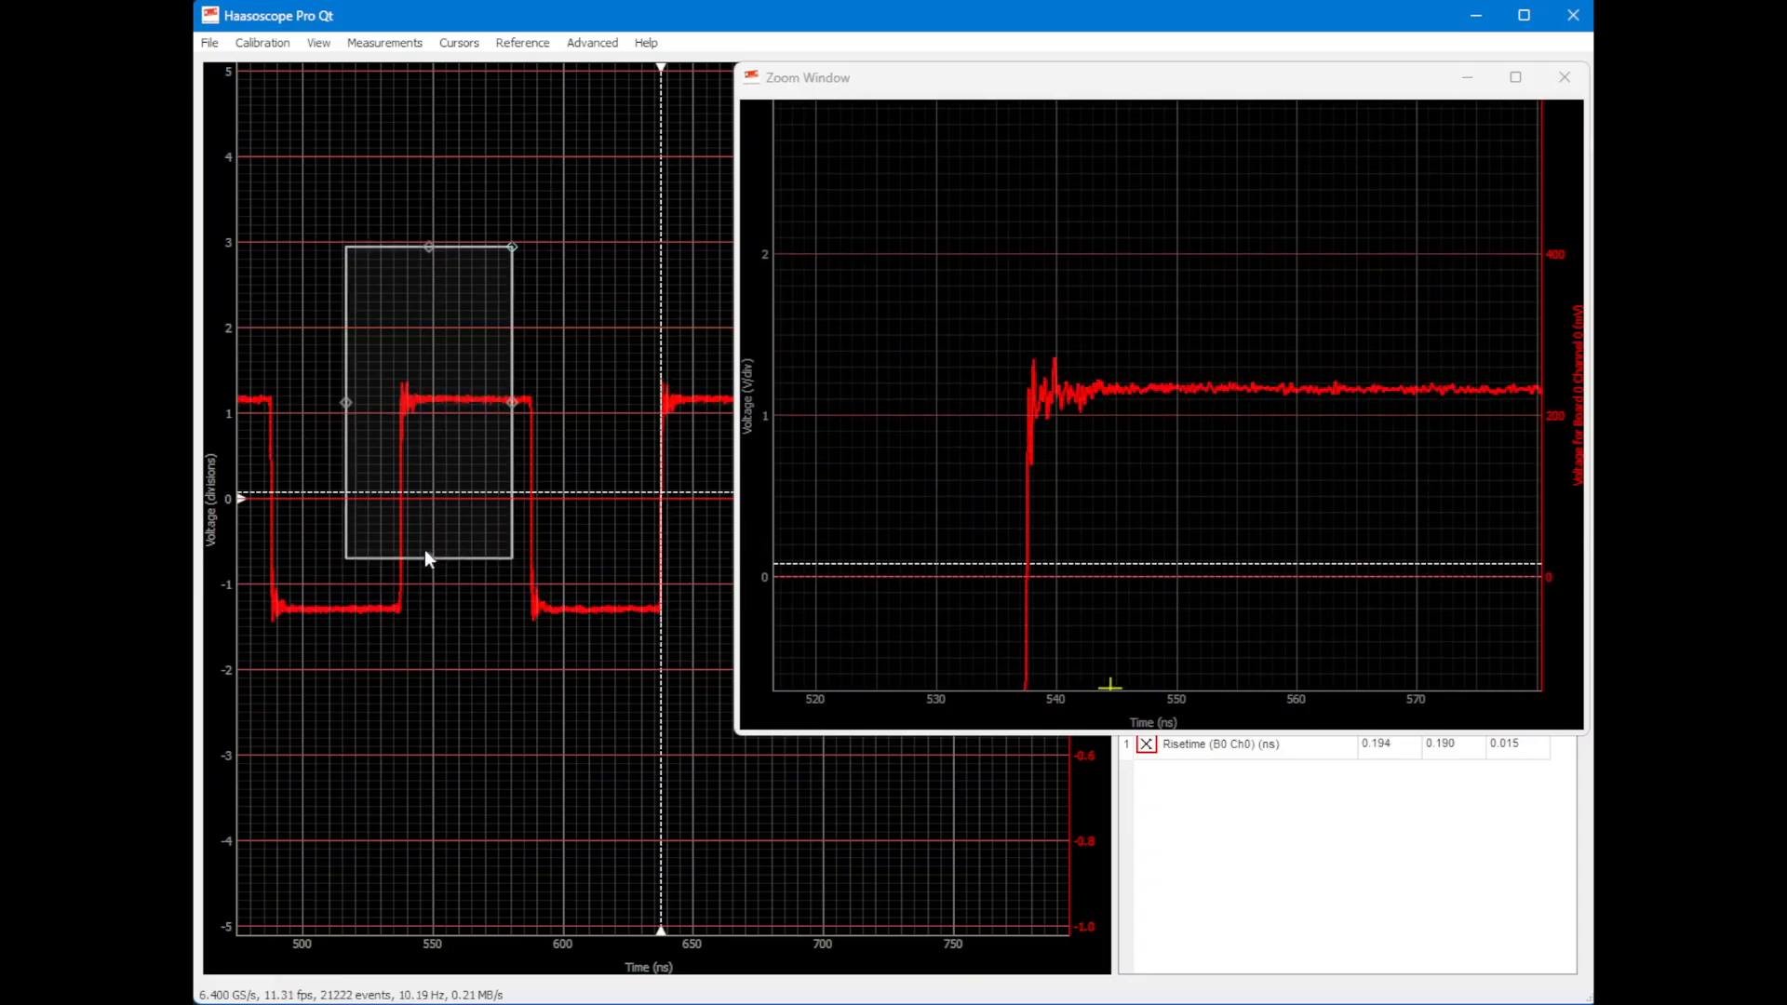
{"action": "left_click_drag", "start_coordinate": [455, 294], "coordinate": [434, 296]}
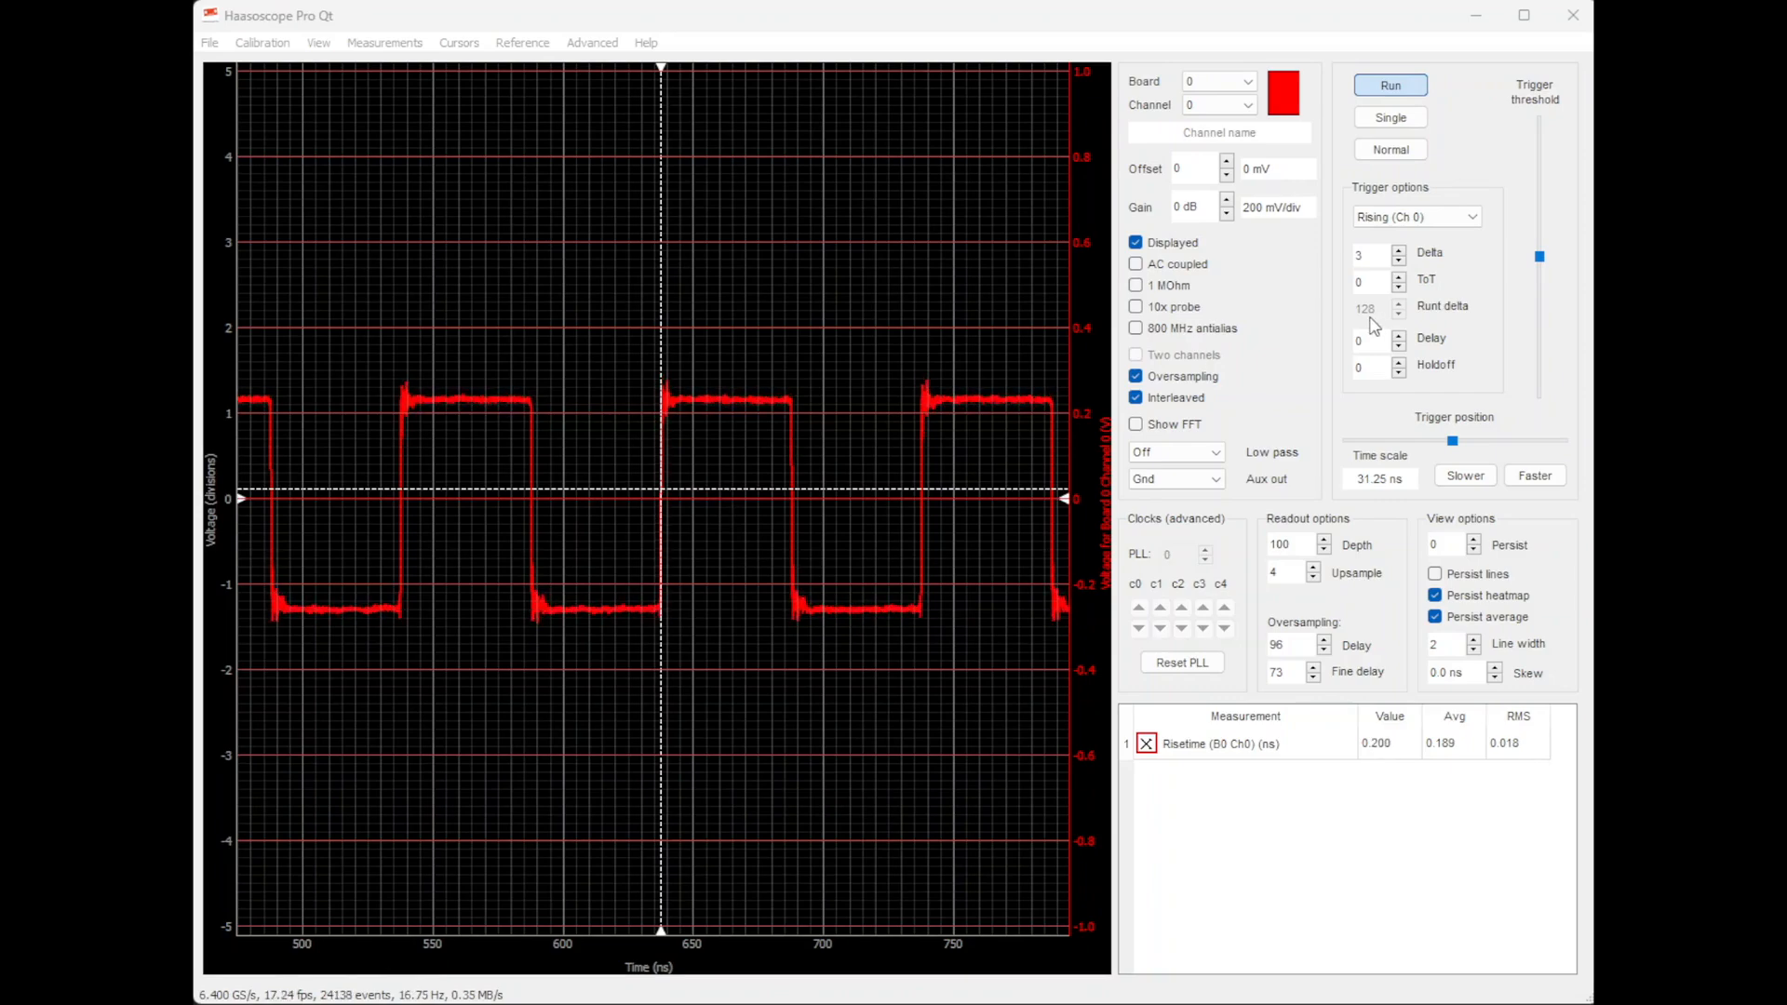
Step: Lower the trigger delta to 1 and return it to 3
{"action": "left_click", "coordinate": [1400, 261]}
{"action": "left_click", "coordinate": [1399, 262]}
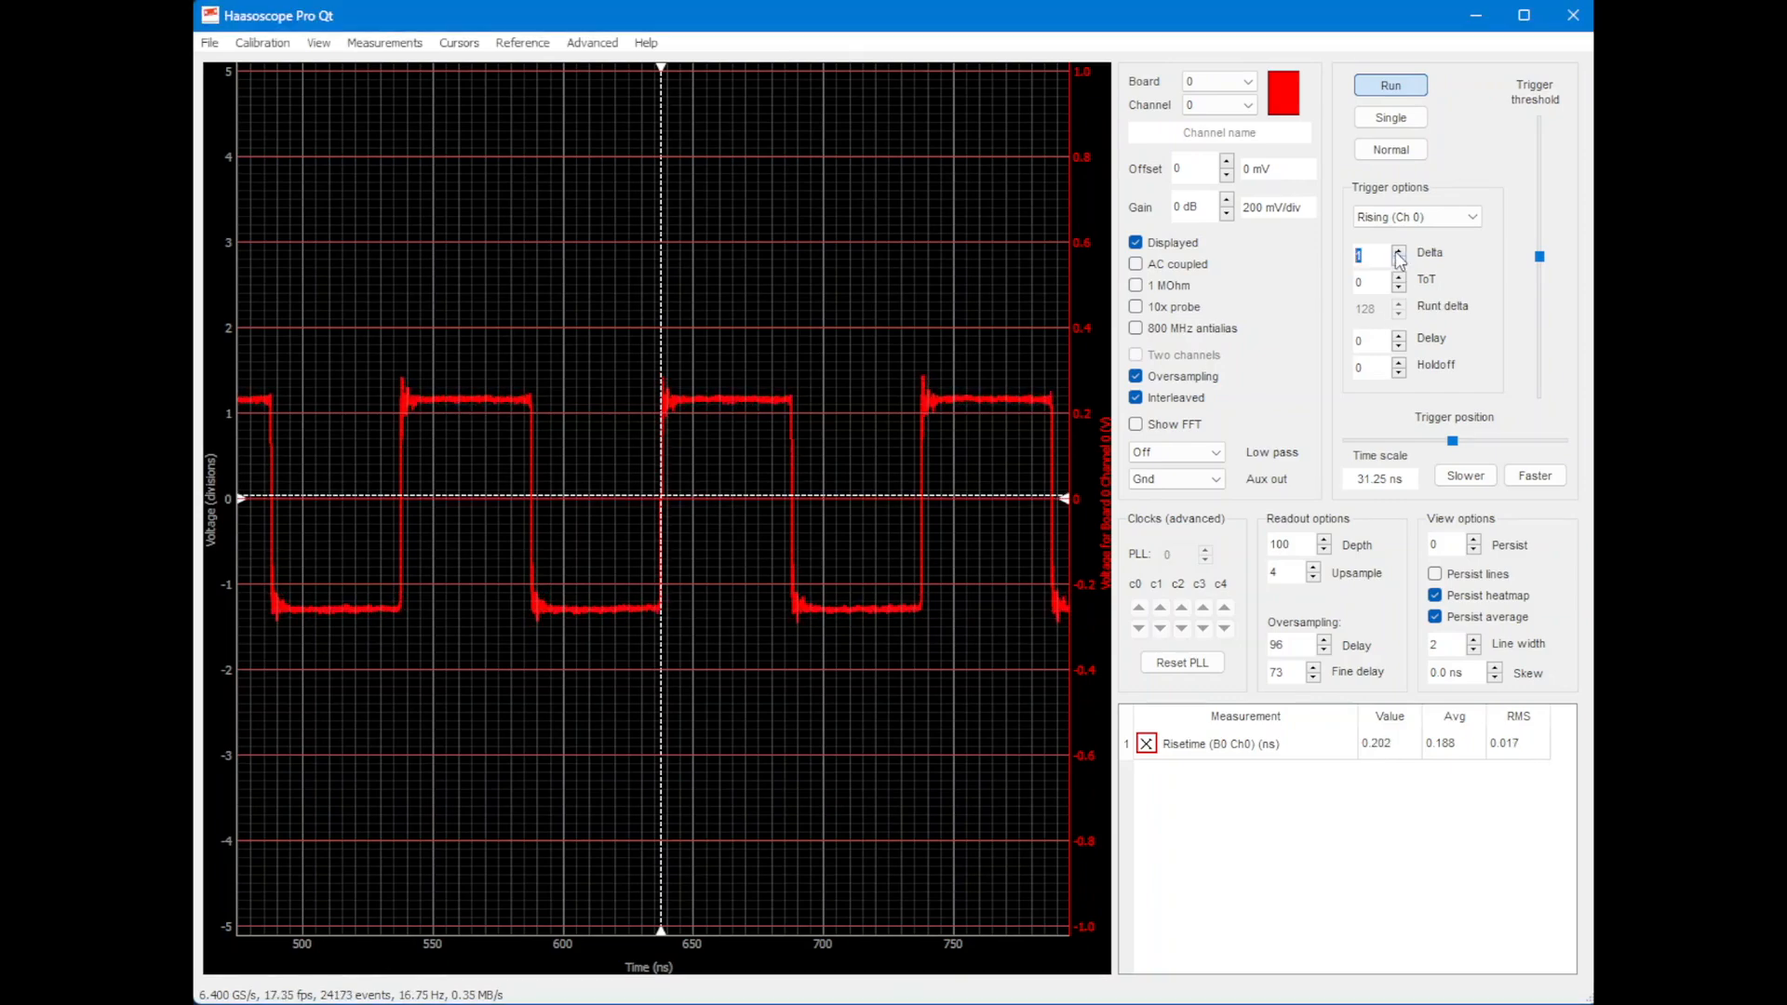
{"action": "left_click", "coordinate": [1400, 251]}
{"action": "left_click", "coordinate": [1402, 253]}
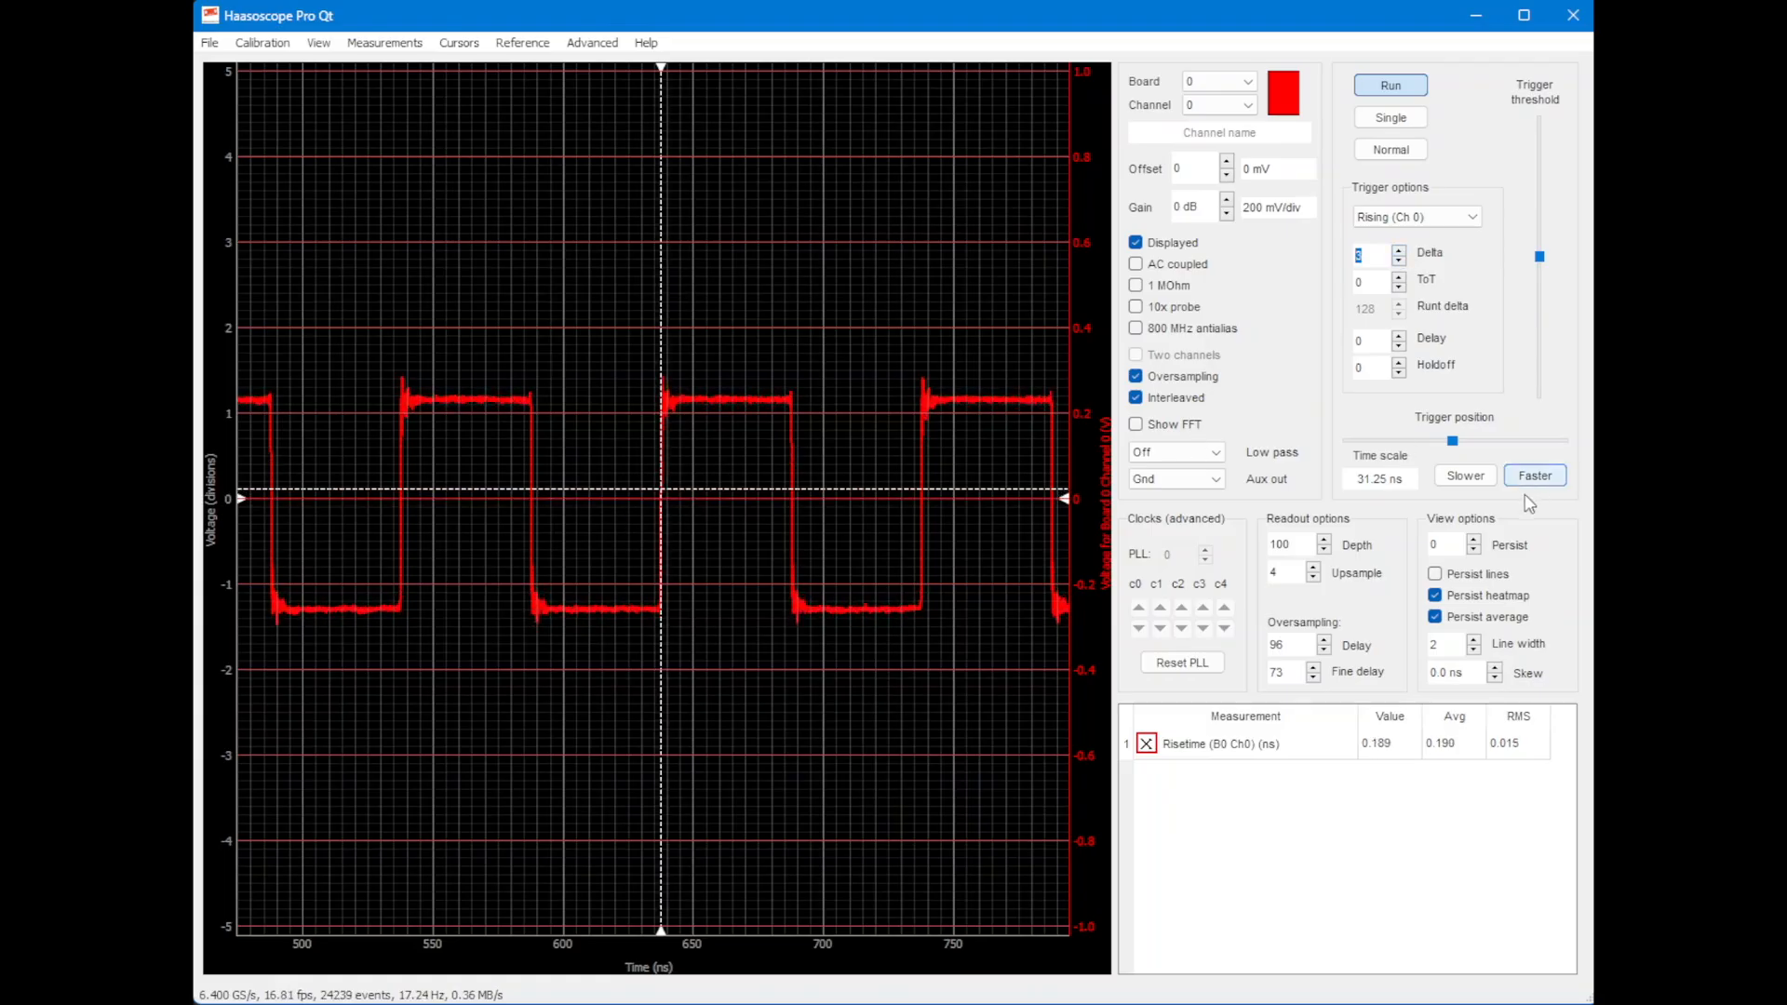
Step: Raise the trigger delta to 9
{"action": "left_click", "coordinate": [1399, 251]}
{"action": "left_click", "coordinate": [1399, 252]}
{"action": "left_click", "coordinate": [1399, 251]}
{"action": "left_click", "coordinate": [1399, 251]}
{"action": "left_click", "coordinate": [1398, 252]}
{"action": "left_click", "coordinate": [1399, 251]}
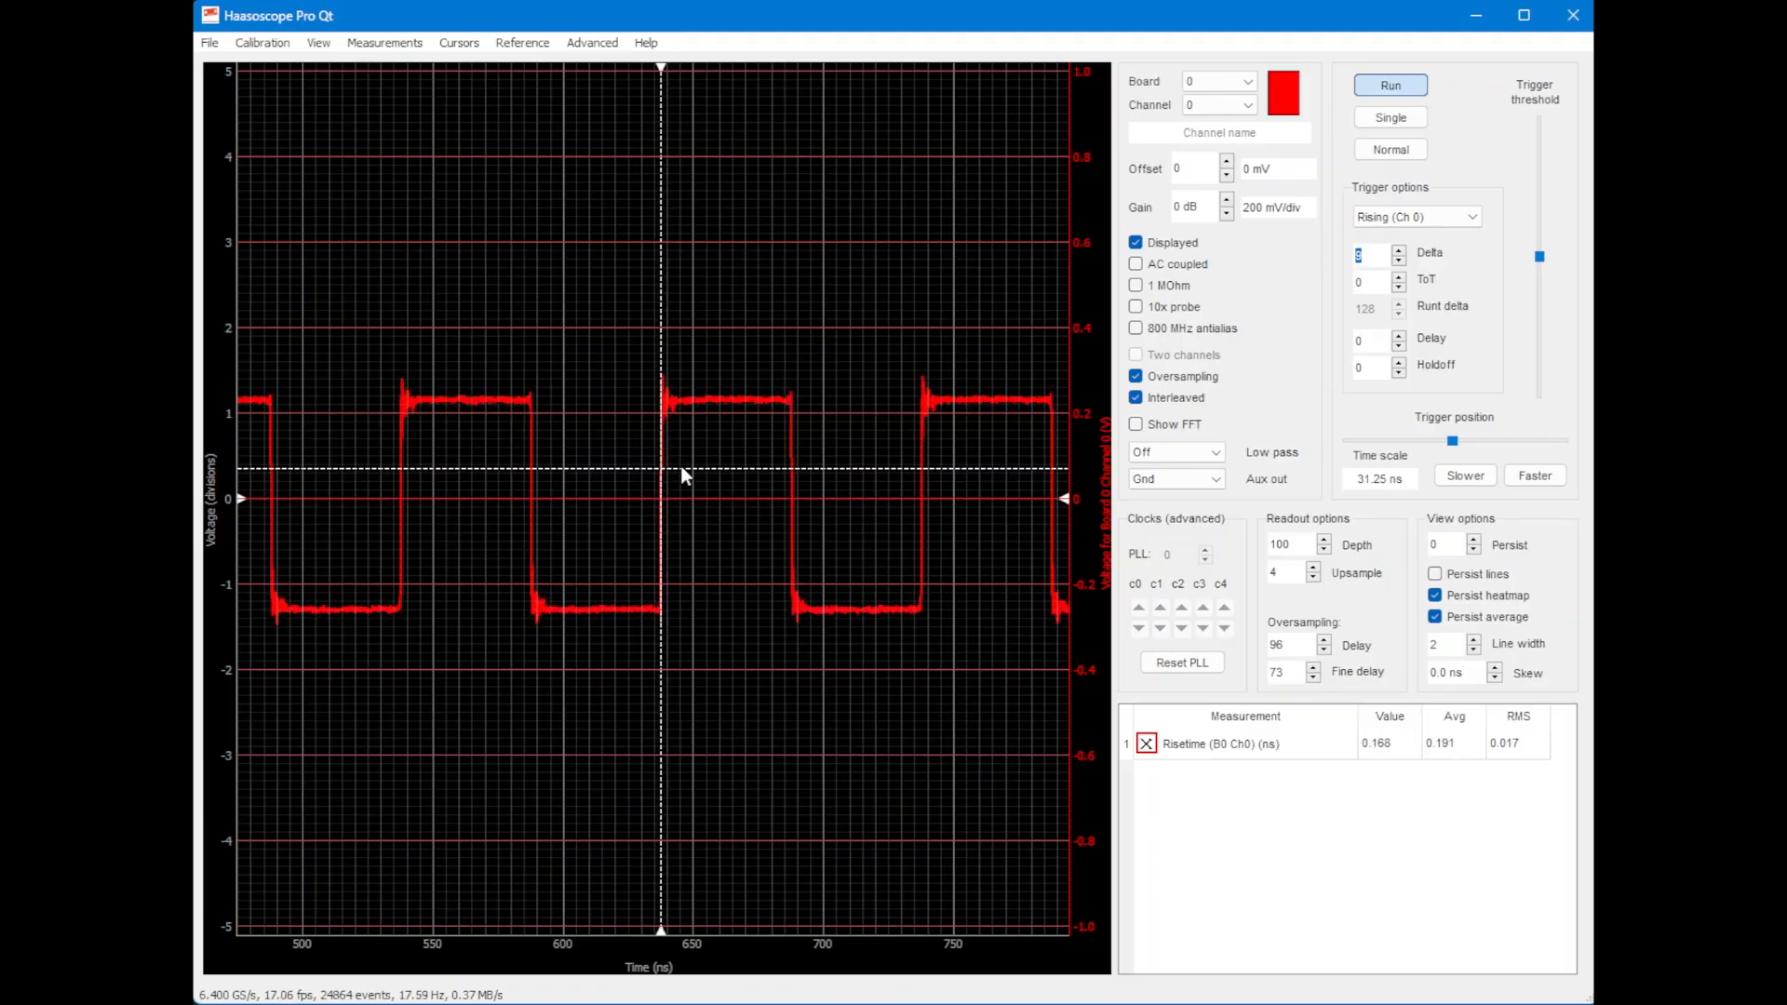
Step: Shorten the time scale to 122.1 ps to examine the rising edge around the trigger point
{"action": "left_click", "coordinate": [1552, 476]}
{"action": "left_click", "coordinate": [1551, 476]}
{"action": "left_click", "coordinate": [1552, 477]}
{"action": "left_click", "coordinate": [1551, 476]}
{"action": "left_click", "coordinate": [1551, 476]}
{"action": "left_click", "coordinate": [1552, 476]}
{"action": "left_click", "coordinate": [1551, 477]}
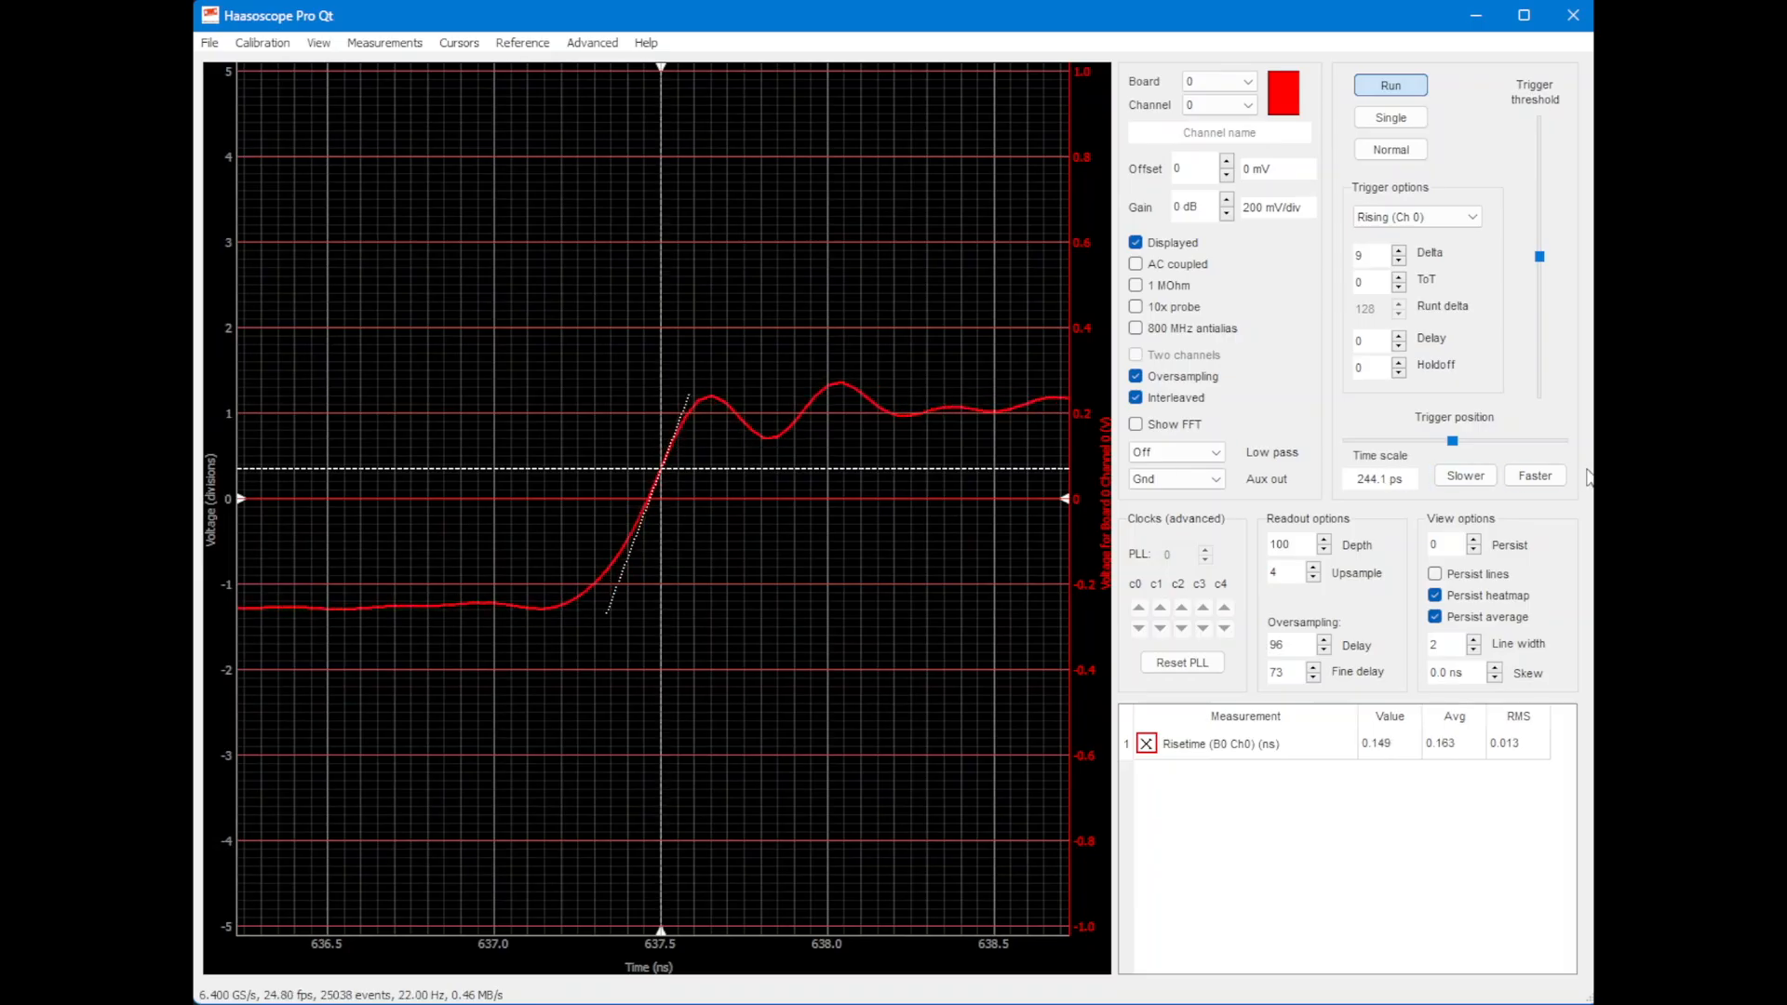
{"action": "left_click", "coordinate": [1544, 476]}
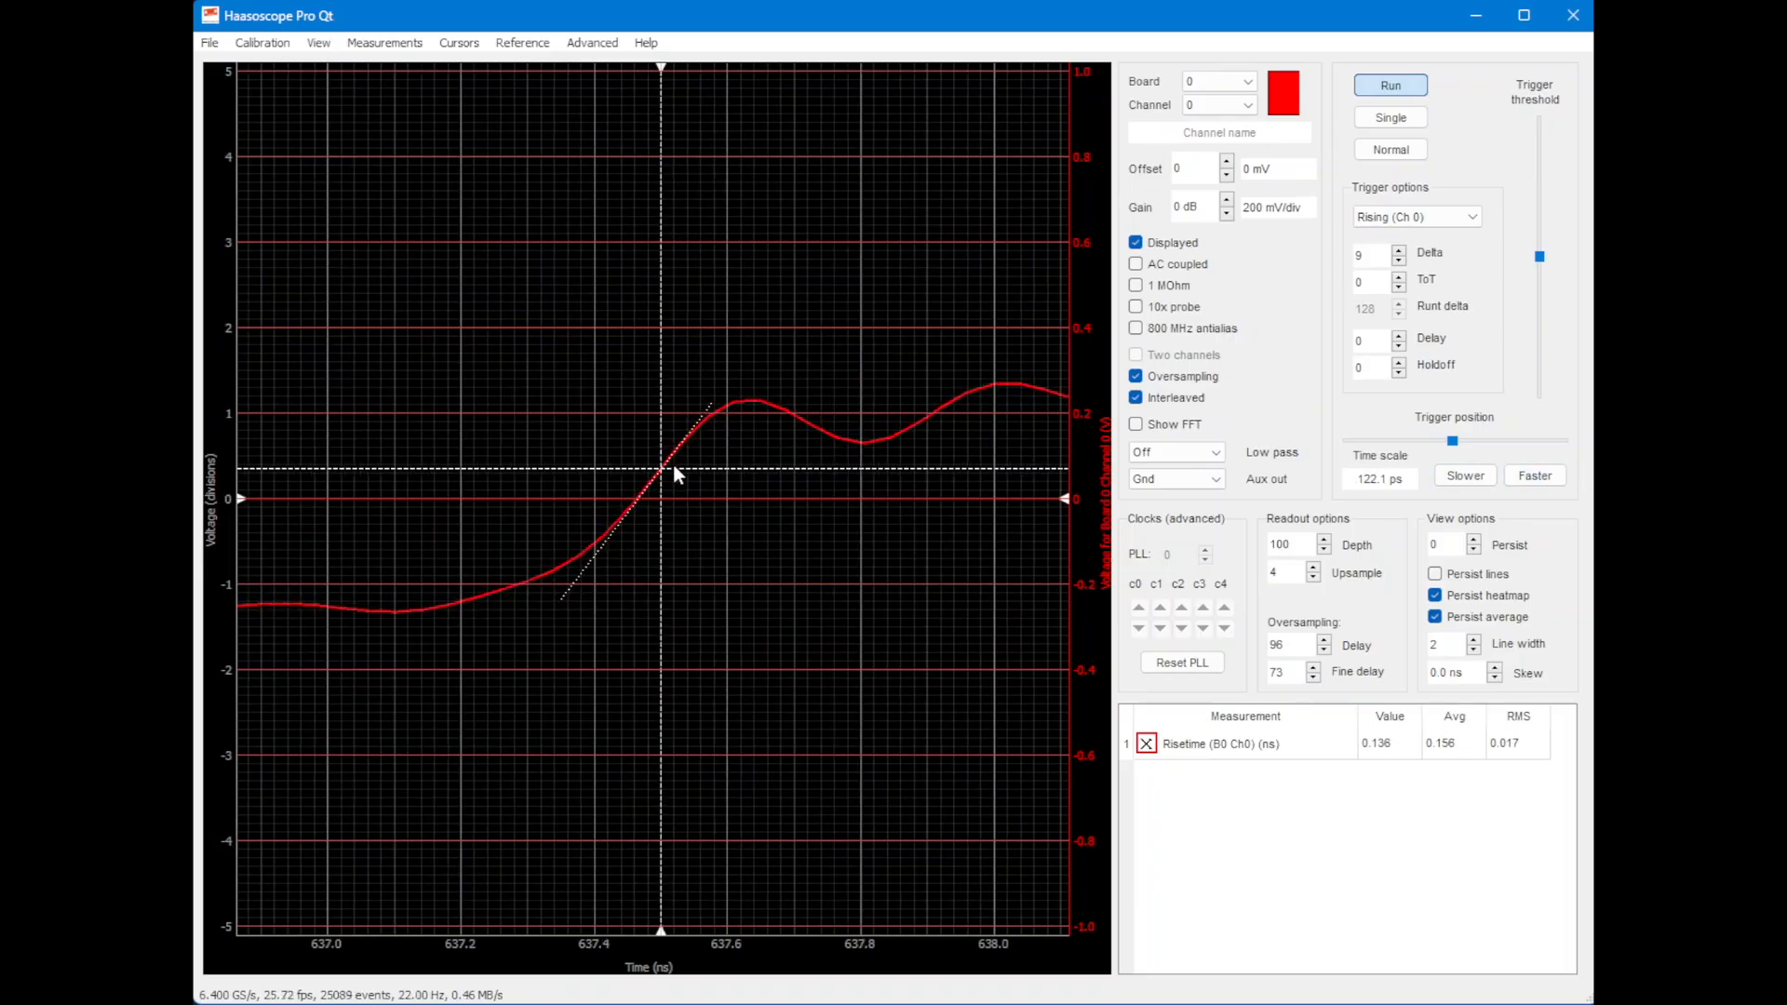
Step: Lower the trigger delta several steps, and raise it to 14
{"action": "left_click", "coordinate": [1400, 261]}
{"action": "left_click", "coordinate": [1399, 262]}
{"action": "left_click", "coordinate": [1399, 261]}
{"action": "left_click", "coordinate": [1399, 261]}
{"action": "left_click", "coordinate": [1400, 261]}
{"action": "left_click", "coordinate": [1401, 262]}
{"action": "left_click", "coordinate": [1401, 261]}
{"action": "left_click", "coordinate": [1399, 250]}
{"action": "scroll", "coordinate": [1401, 250], "scroll_direction": "up", "scroll_amount": 11}
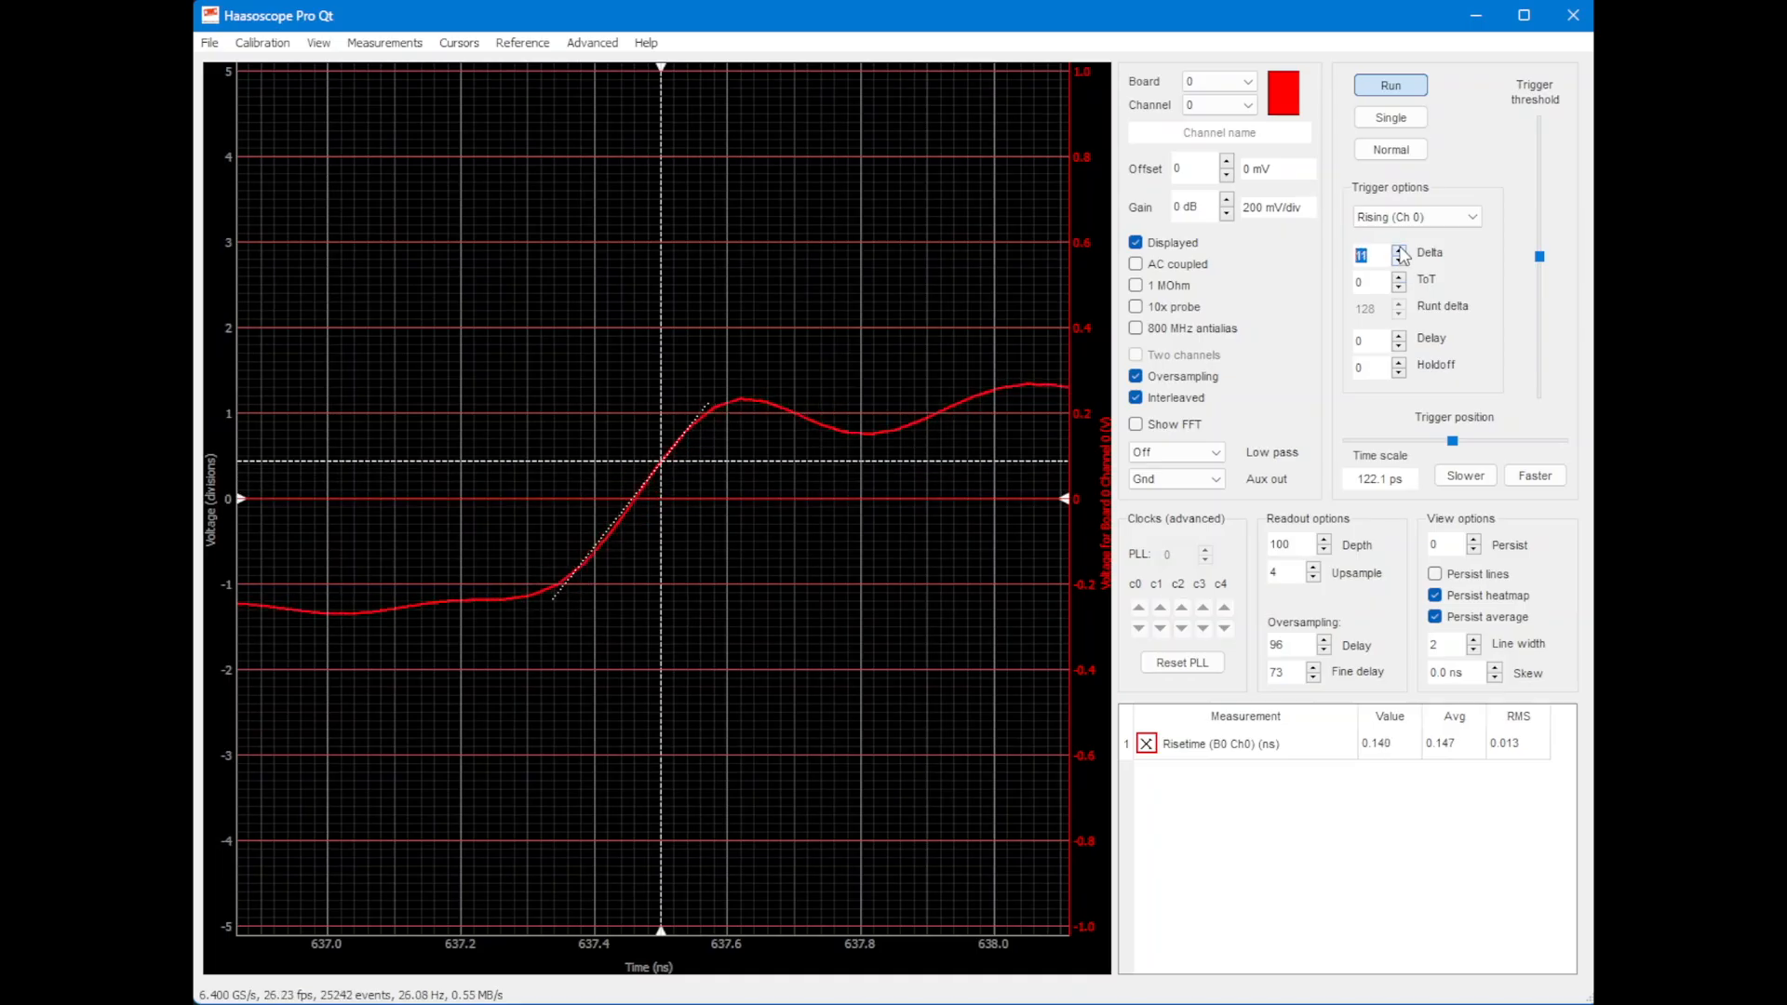
Step: Lower the trigger threshold to about -0.2 divisions and lengthen the time scale to 1.953 ns
{"action": "left_click_drag", "start_coordinate": [765, 499], "coordinate": [767, 515]}
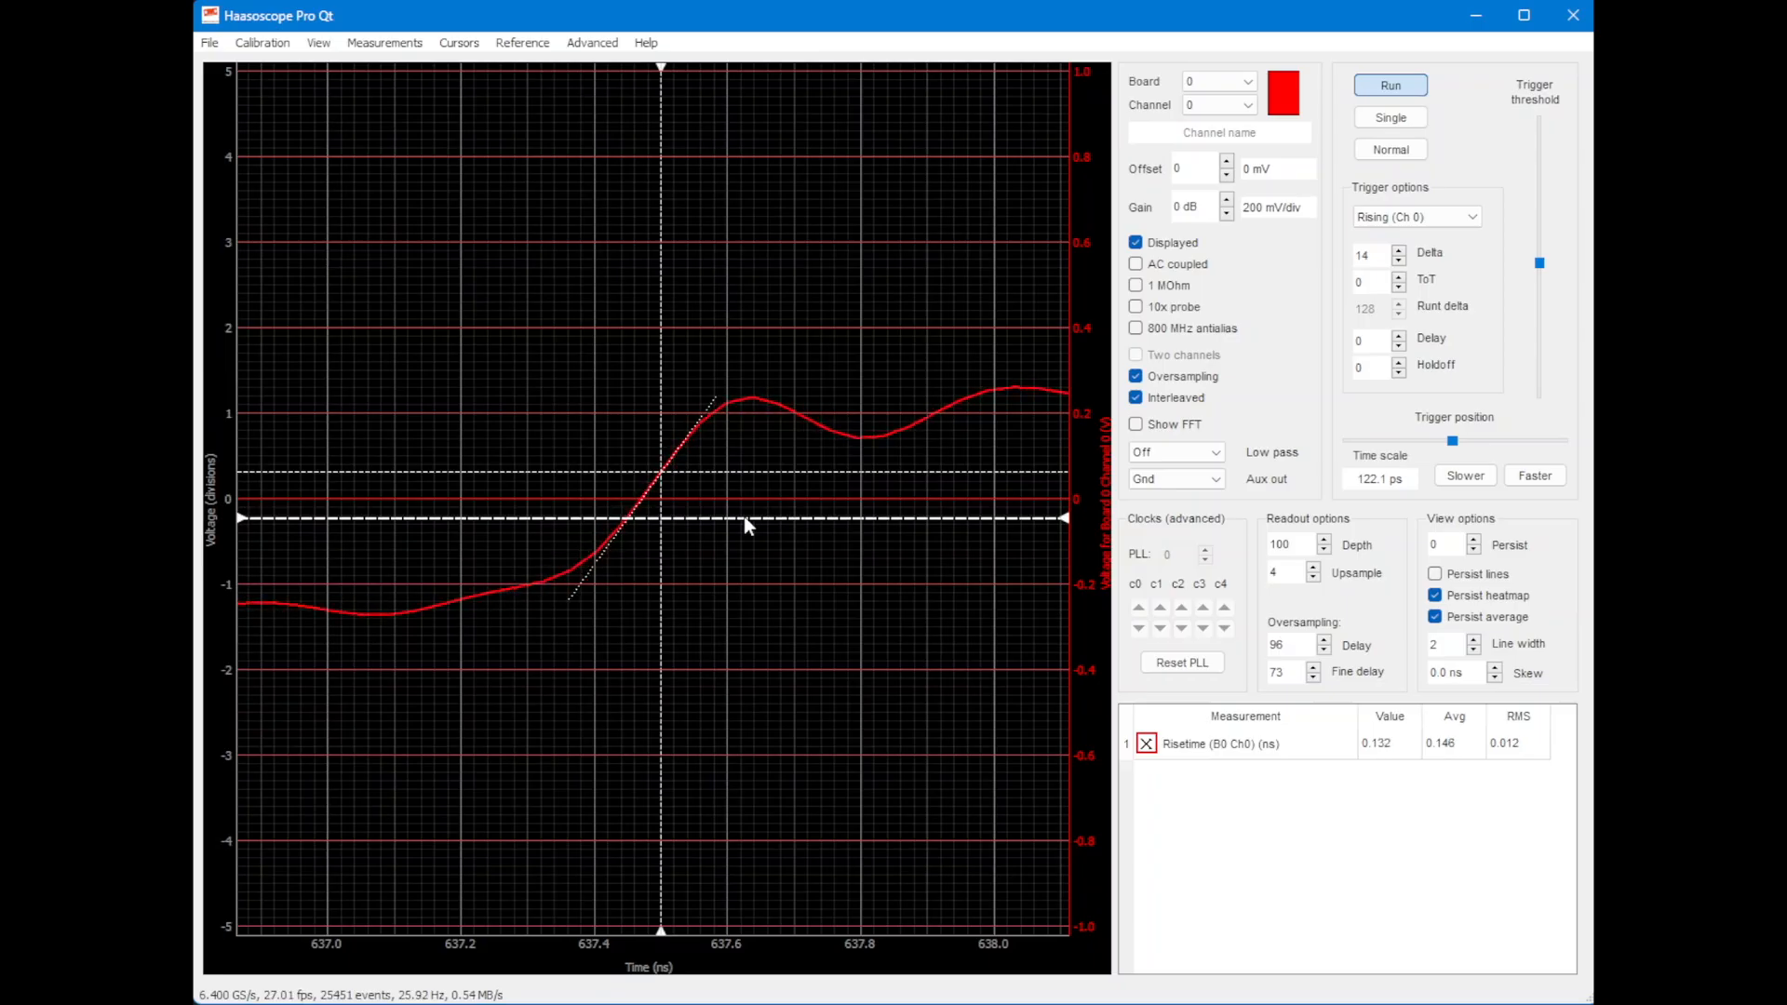
{"action": "left_click", "coordinate": [1466, 475]}
{"action": "left_click", "coordinate": [1465, 475]}
{"action": "left_click", "coordinate": [1466, 476]}
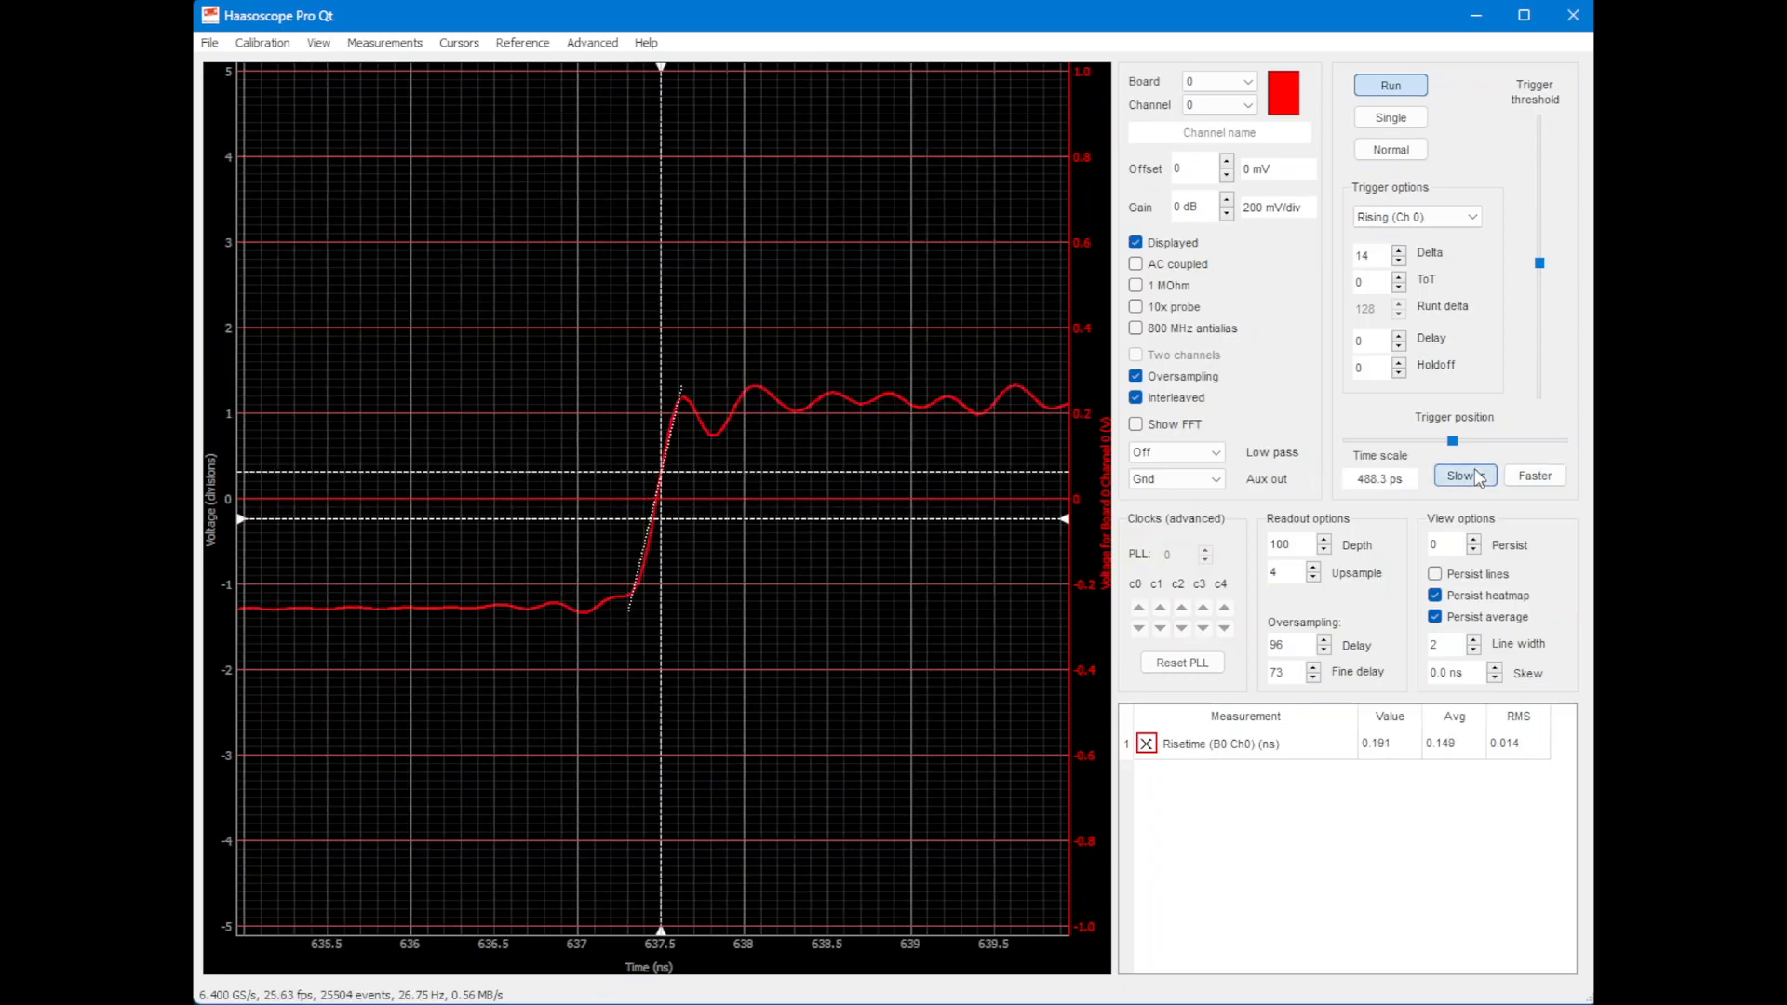
{"action": "left_click", "coordinate": [1466, 476]}
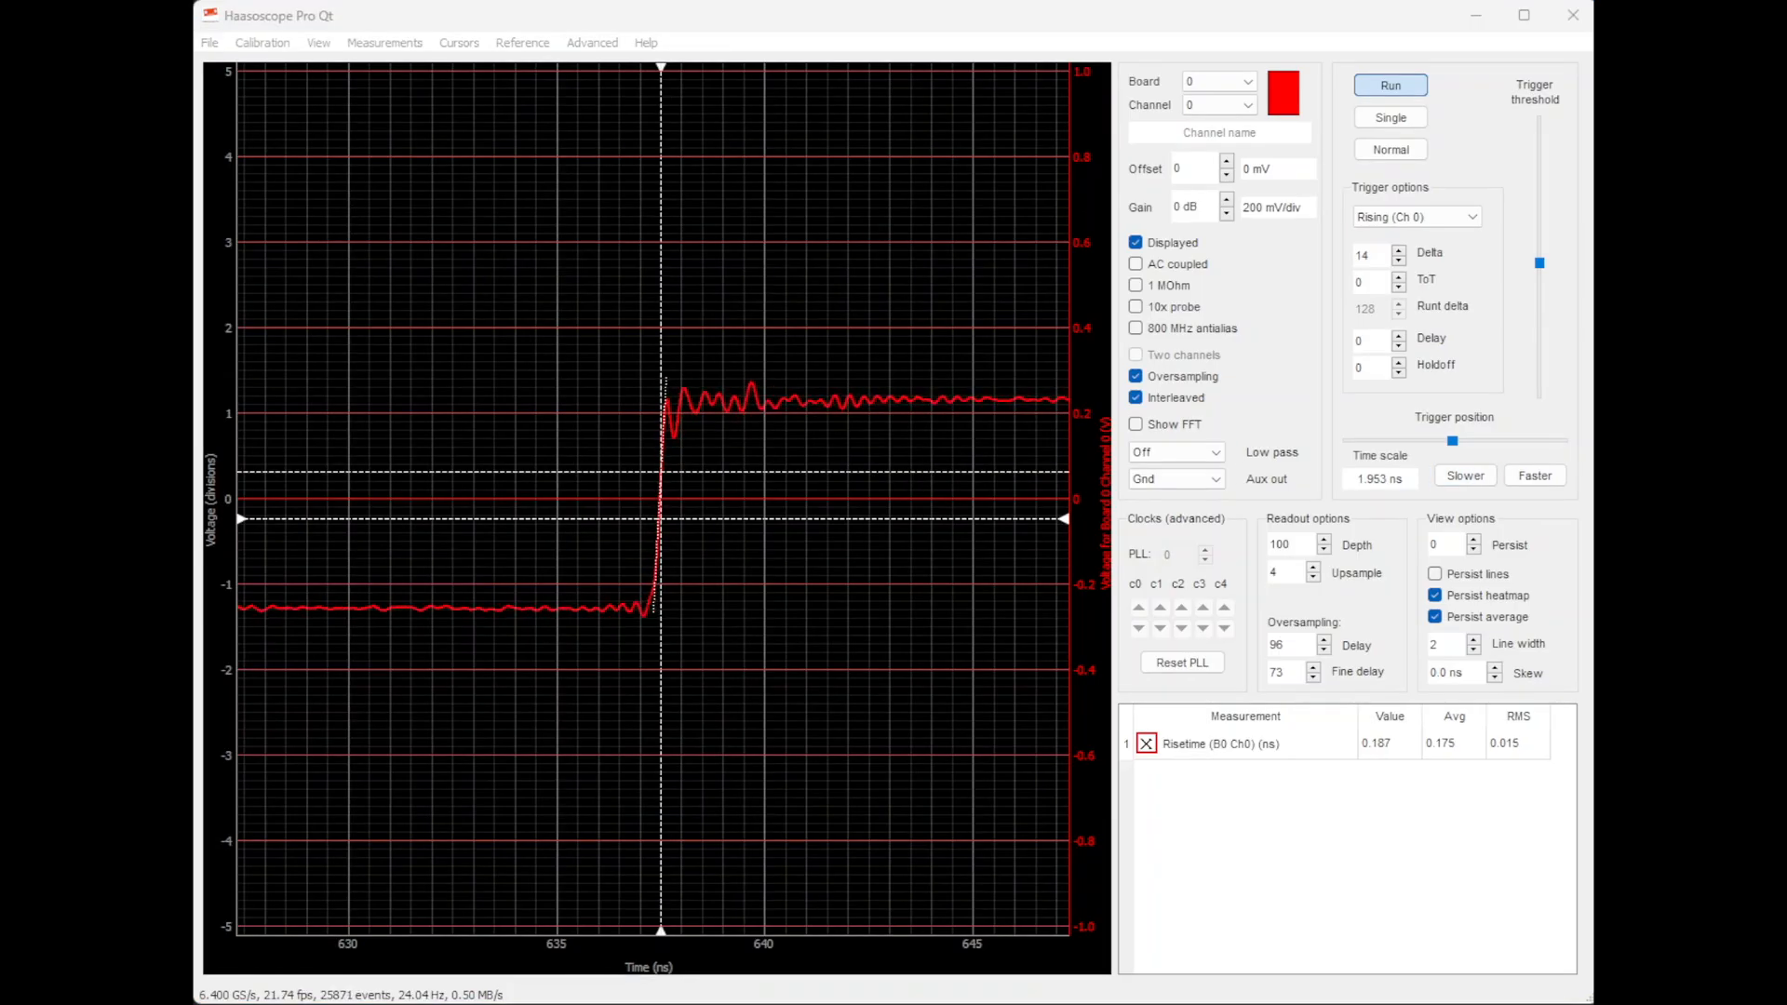
Step: Raise the trigger delta several steps above 14
{"action": "left_click", "coordinate": [878, 481]}
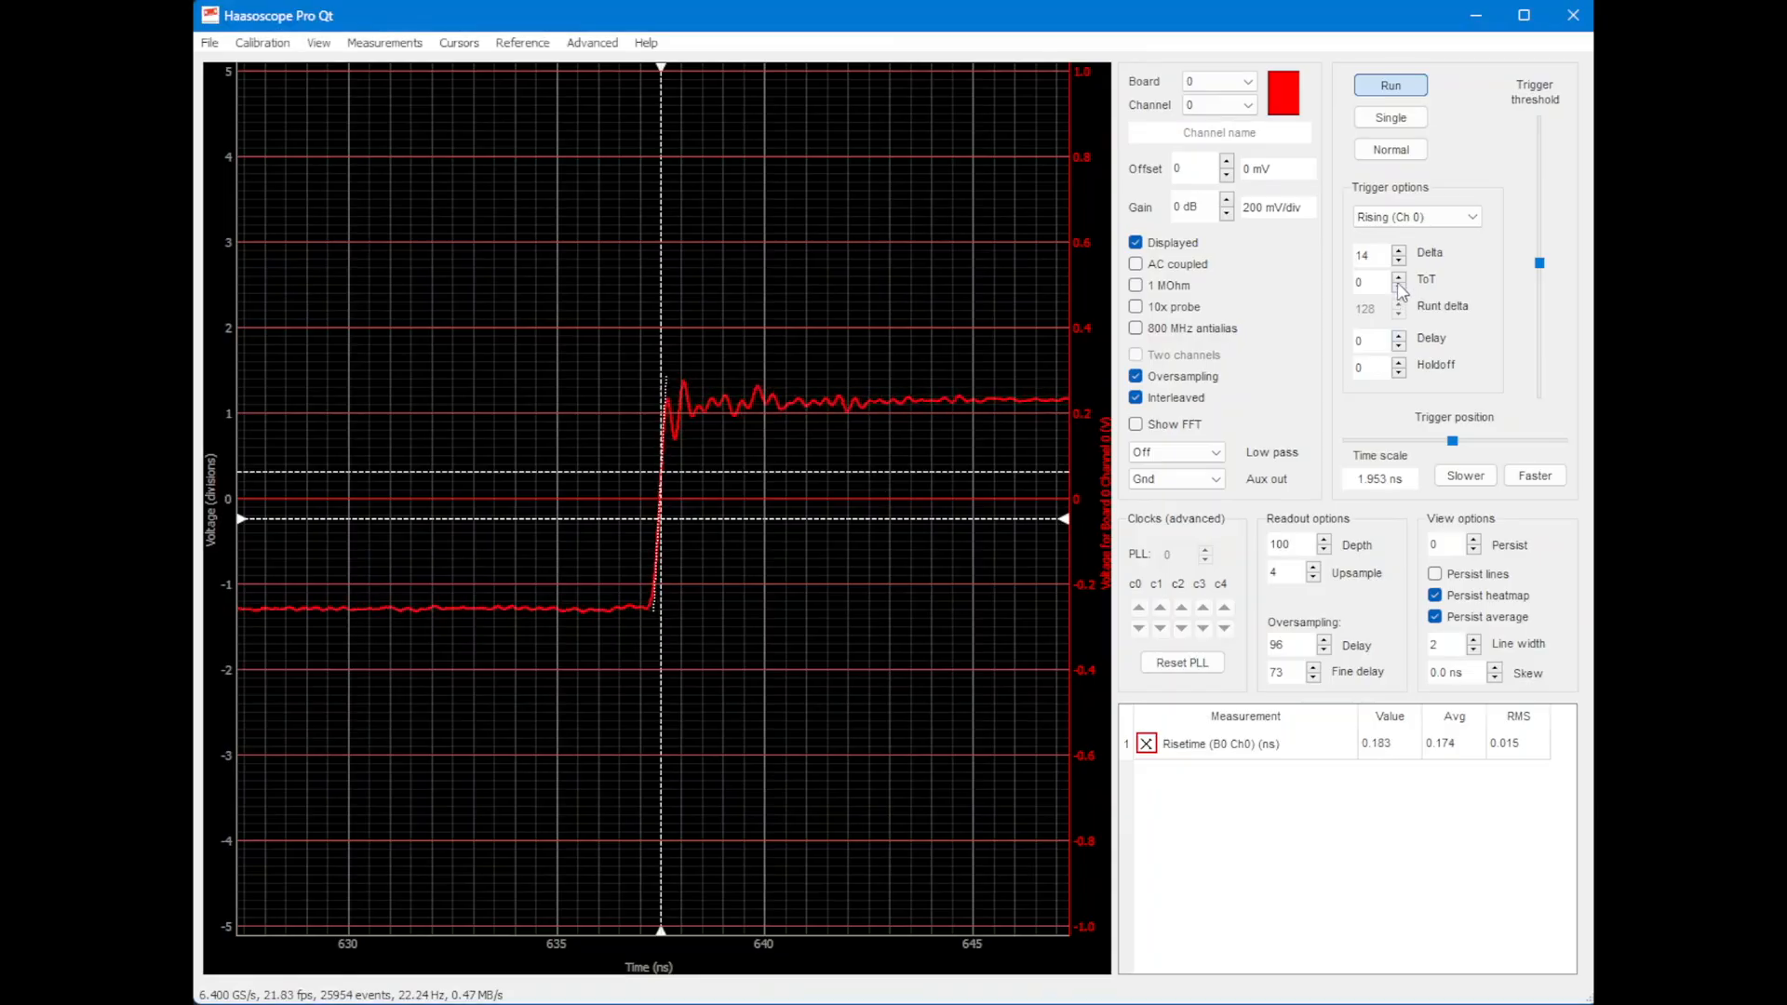
{"action": "left_click", "coordinate": [1400, 253]}
{"action": "left_click", "coordinate": [1400, 253]}
{"action": "left_click", "coordinate": [1400, 253]}
{"action": "left_click", "coordinate": [1400, 253]}
{"action": "left_click", "coordinate": [1400, 253]}
{"action": "left_click", "coordinate": [1399, 253]}
{"action": "left_click", "coordinate": [1400, 253]}
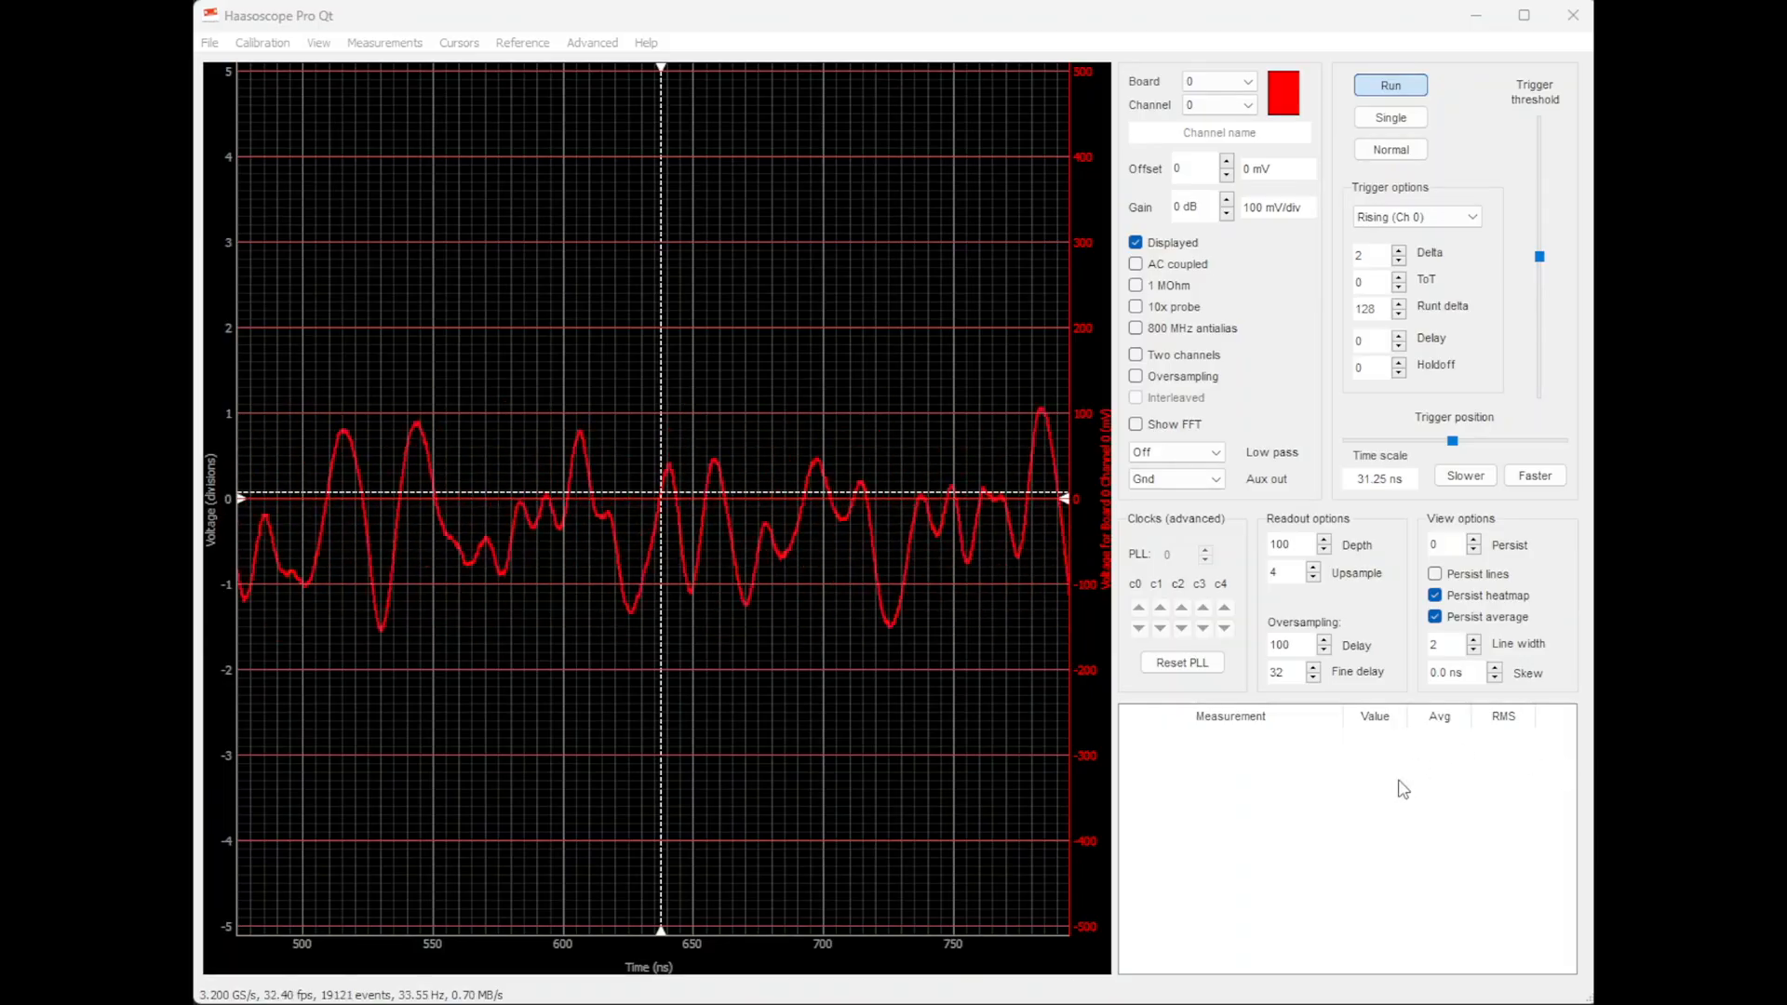
Step: Bring the runt threshold line into view and lower it to a runt delta of 2
{"action": "left_click", "coordinate": [936, 298]}
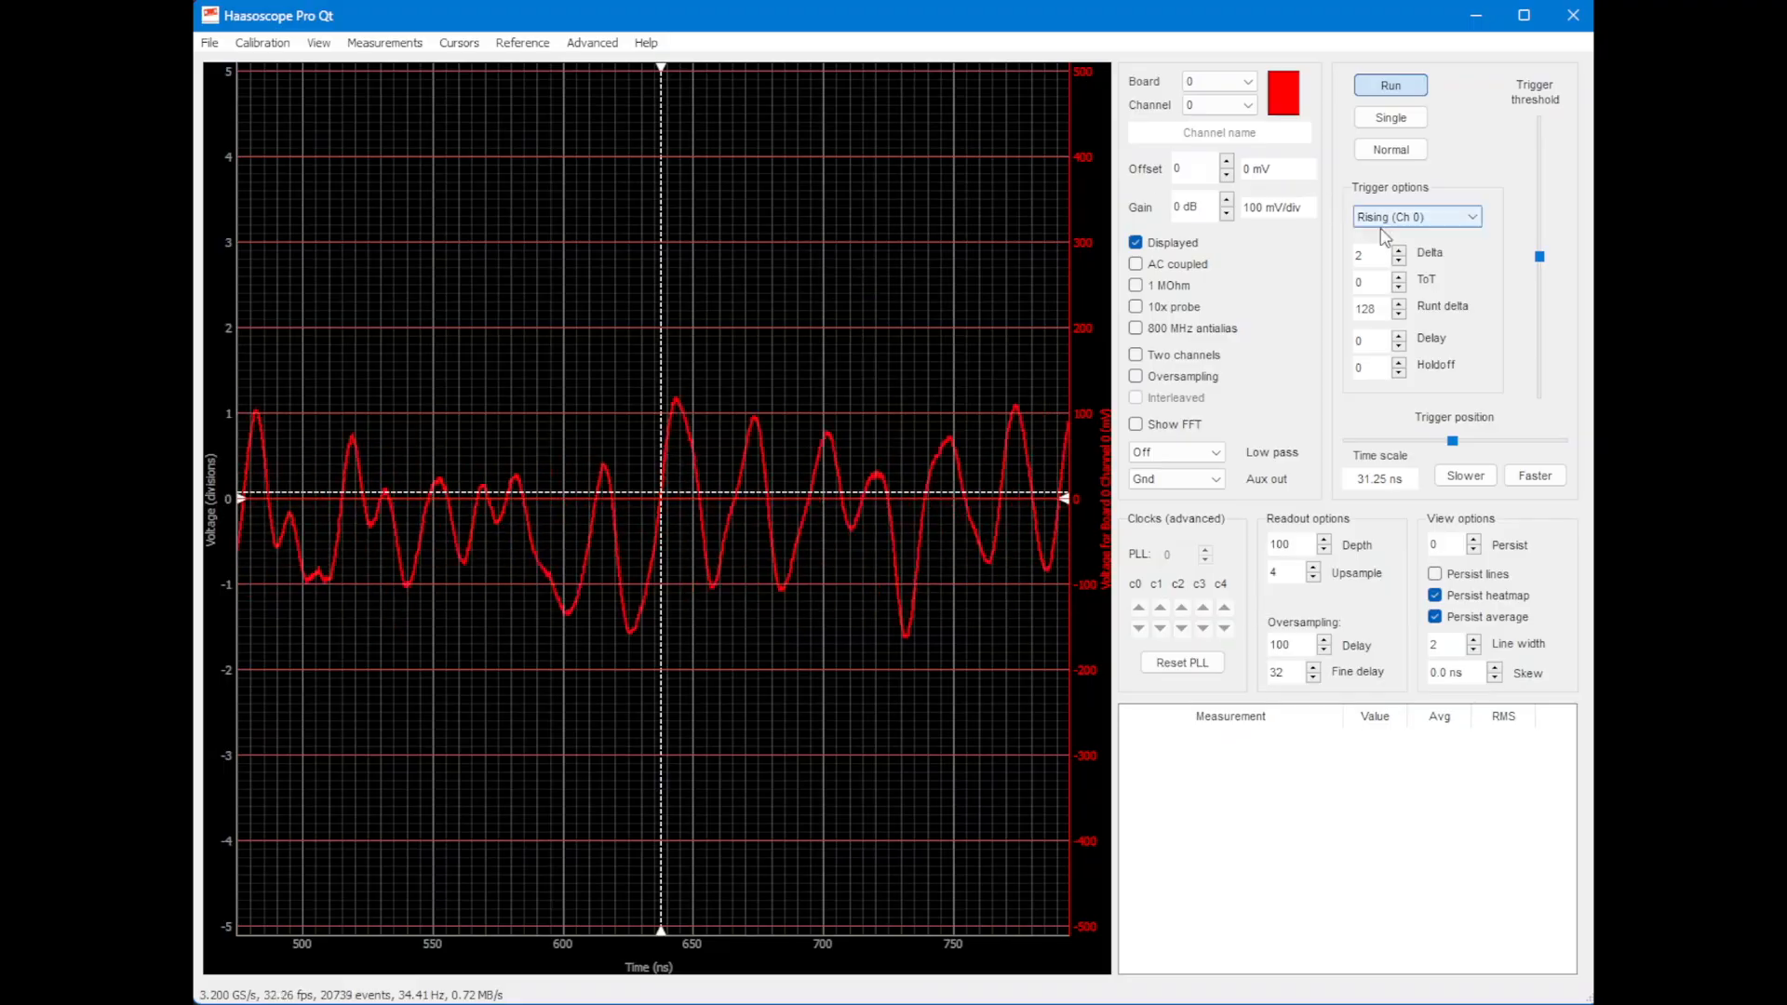
{"action": "left_click", "coordinate": [1398, 312]}
{"action": "left_click", "coordinate": [1398, 312]}
{"action": "left_click", "coordinate": [1398, 313]}
{"action": "left_click", "coordinate": [1398, 313]}
{"action": "left_click", "coordinate": [1398, 313]}
{"action": "left_click", "coordinate": [1398, 313]}
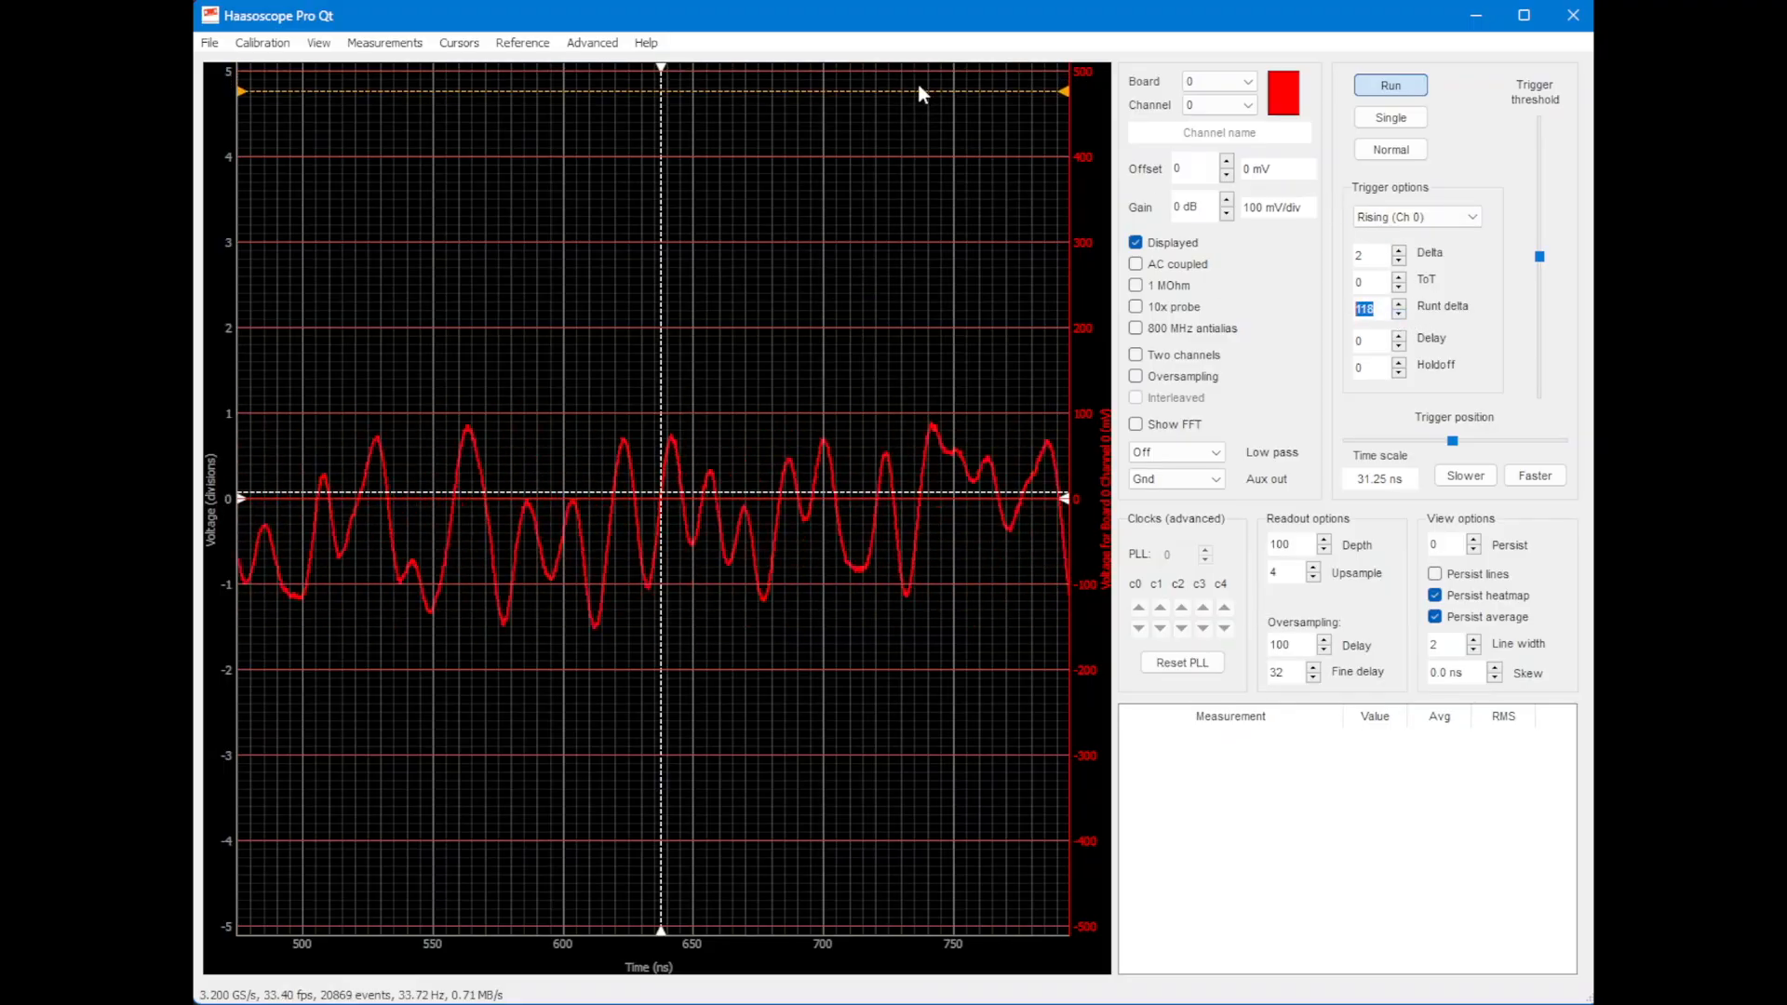
{"action": "left_click_drag", "start_coordinate": [918, 90], "coordinate": [923, 481]}
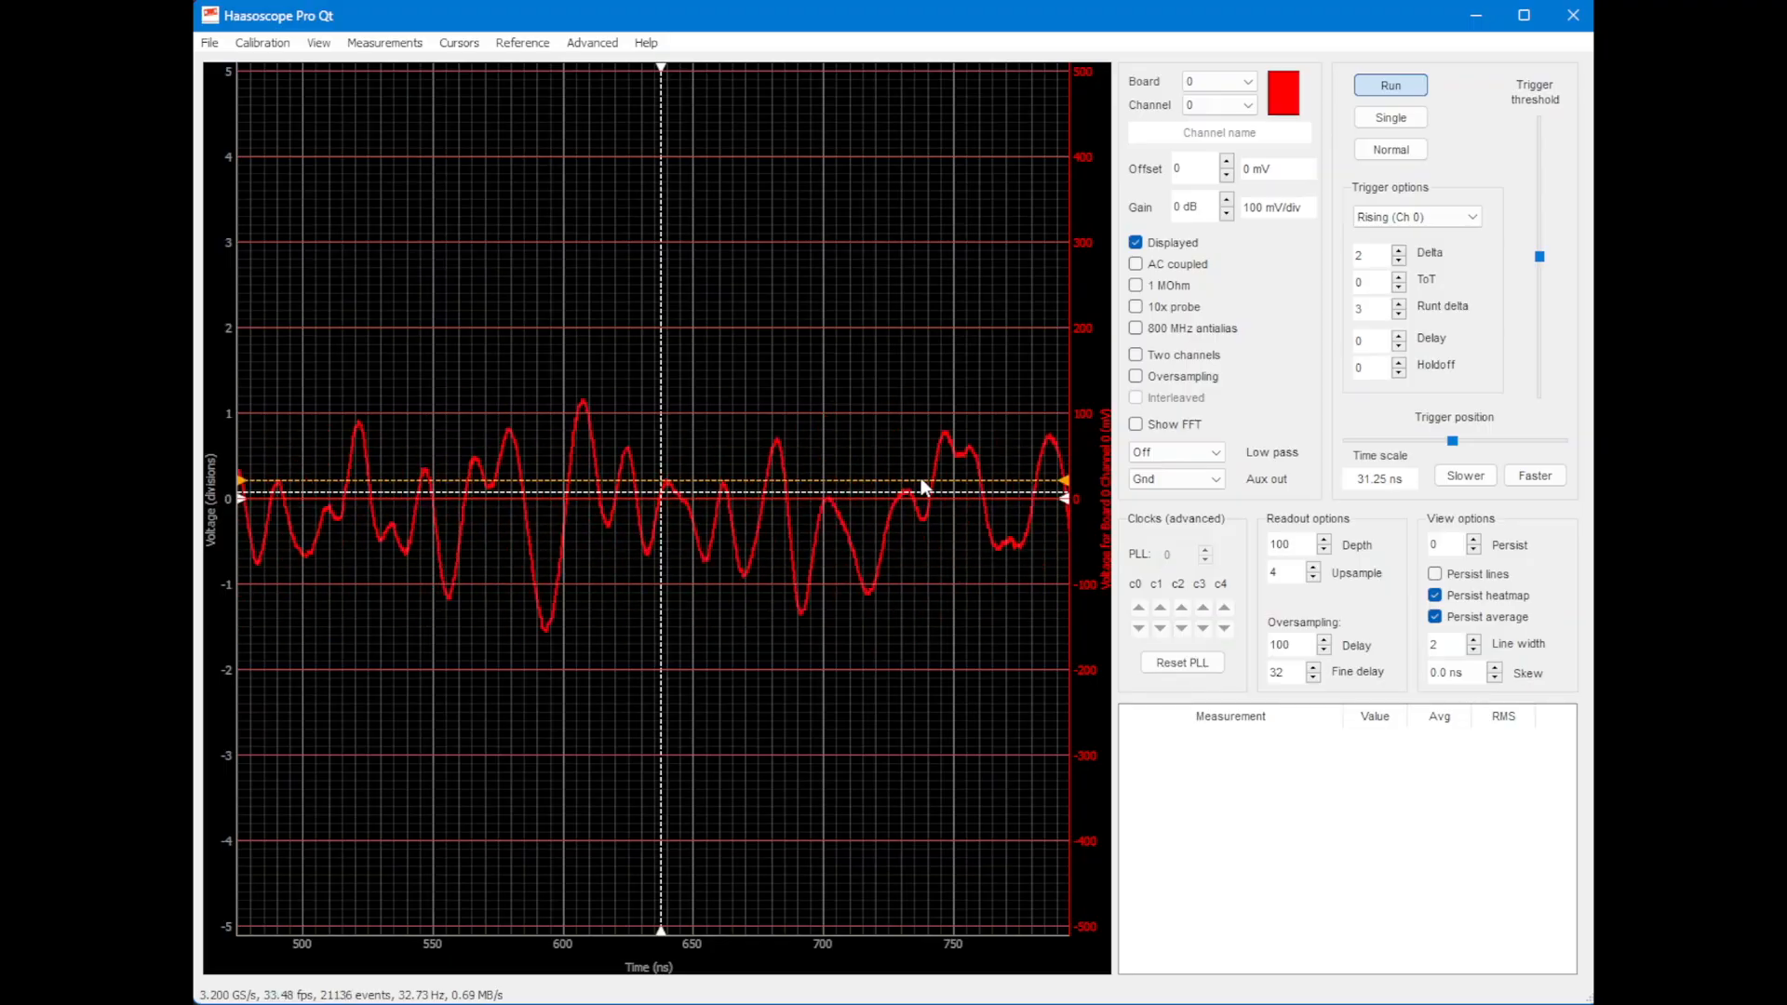
{"action": "left_click_drag", "start_coordinate": [921, 476], "coordinate": [923, 483]}
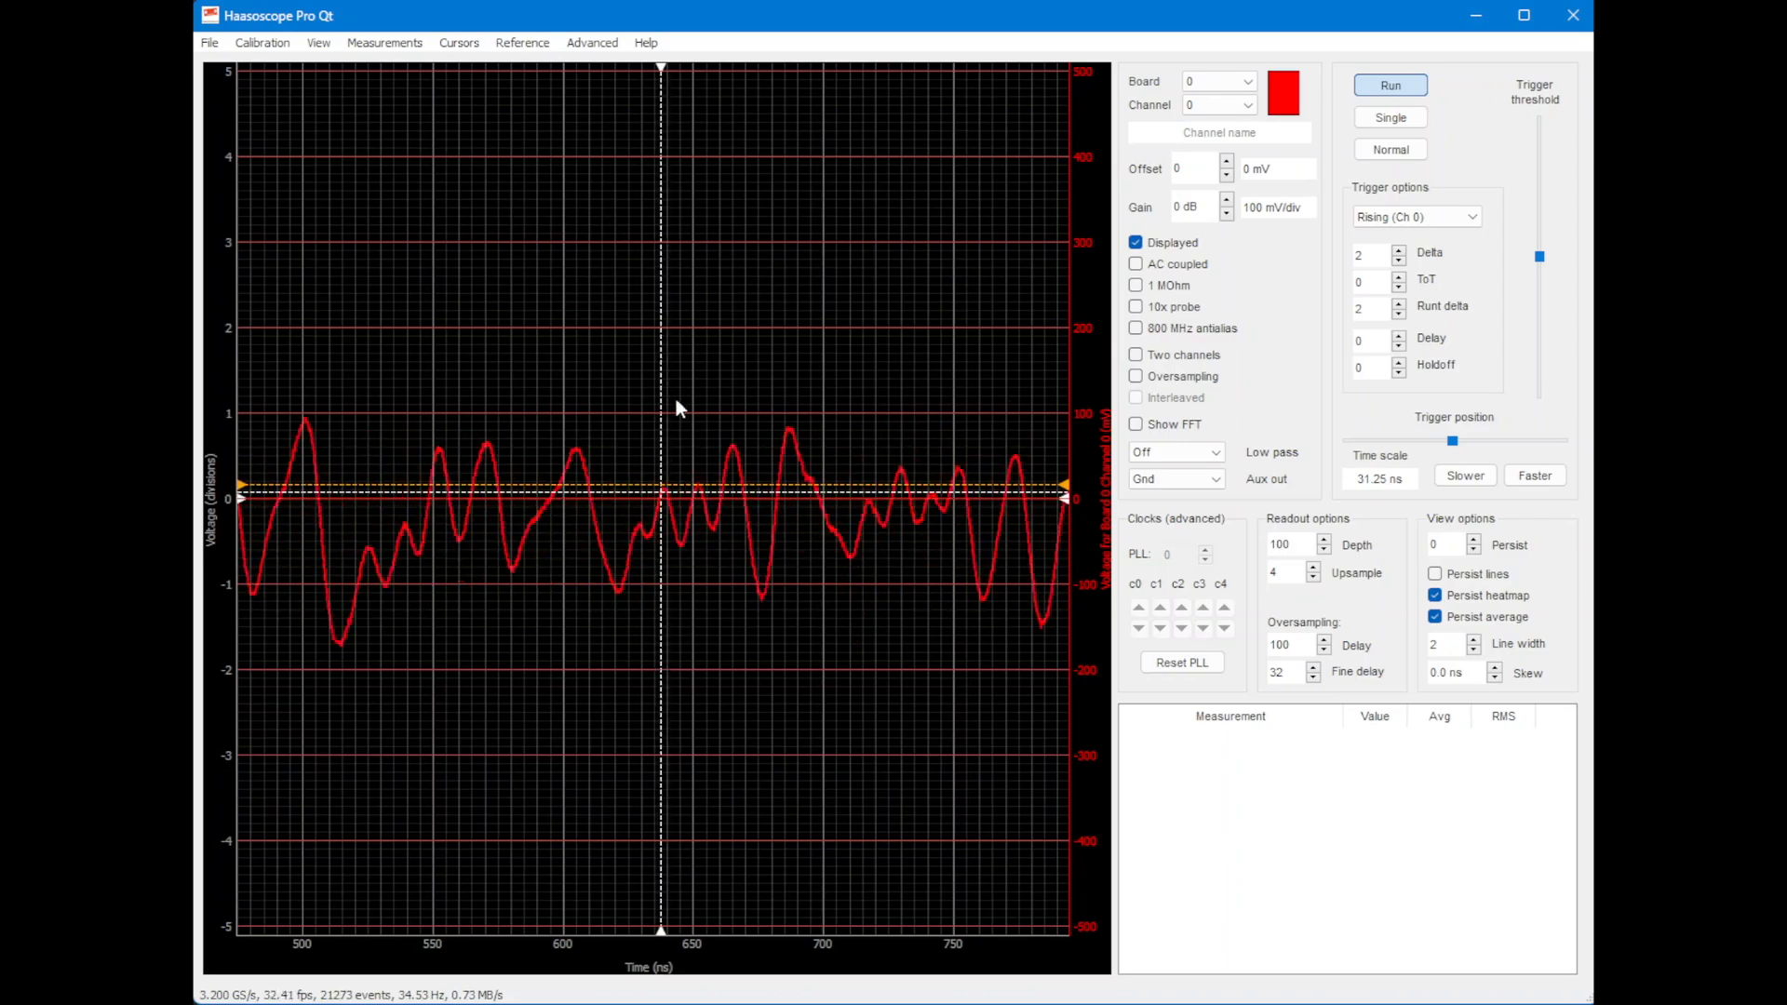
Step: Shorten the time scale to 15.62 ns and set the trigger to ToT 1 with runt delta 6
{"action": "left_click", "coordinate": [1542, 482]}
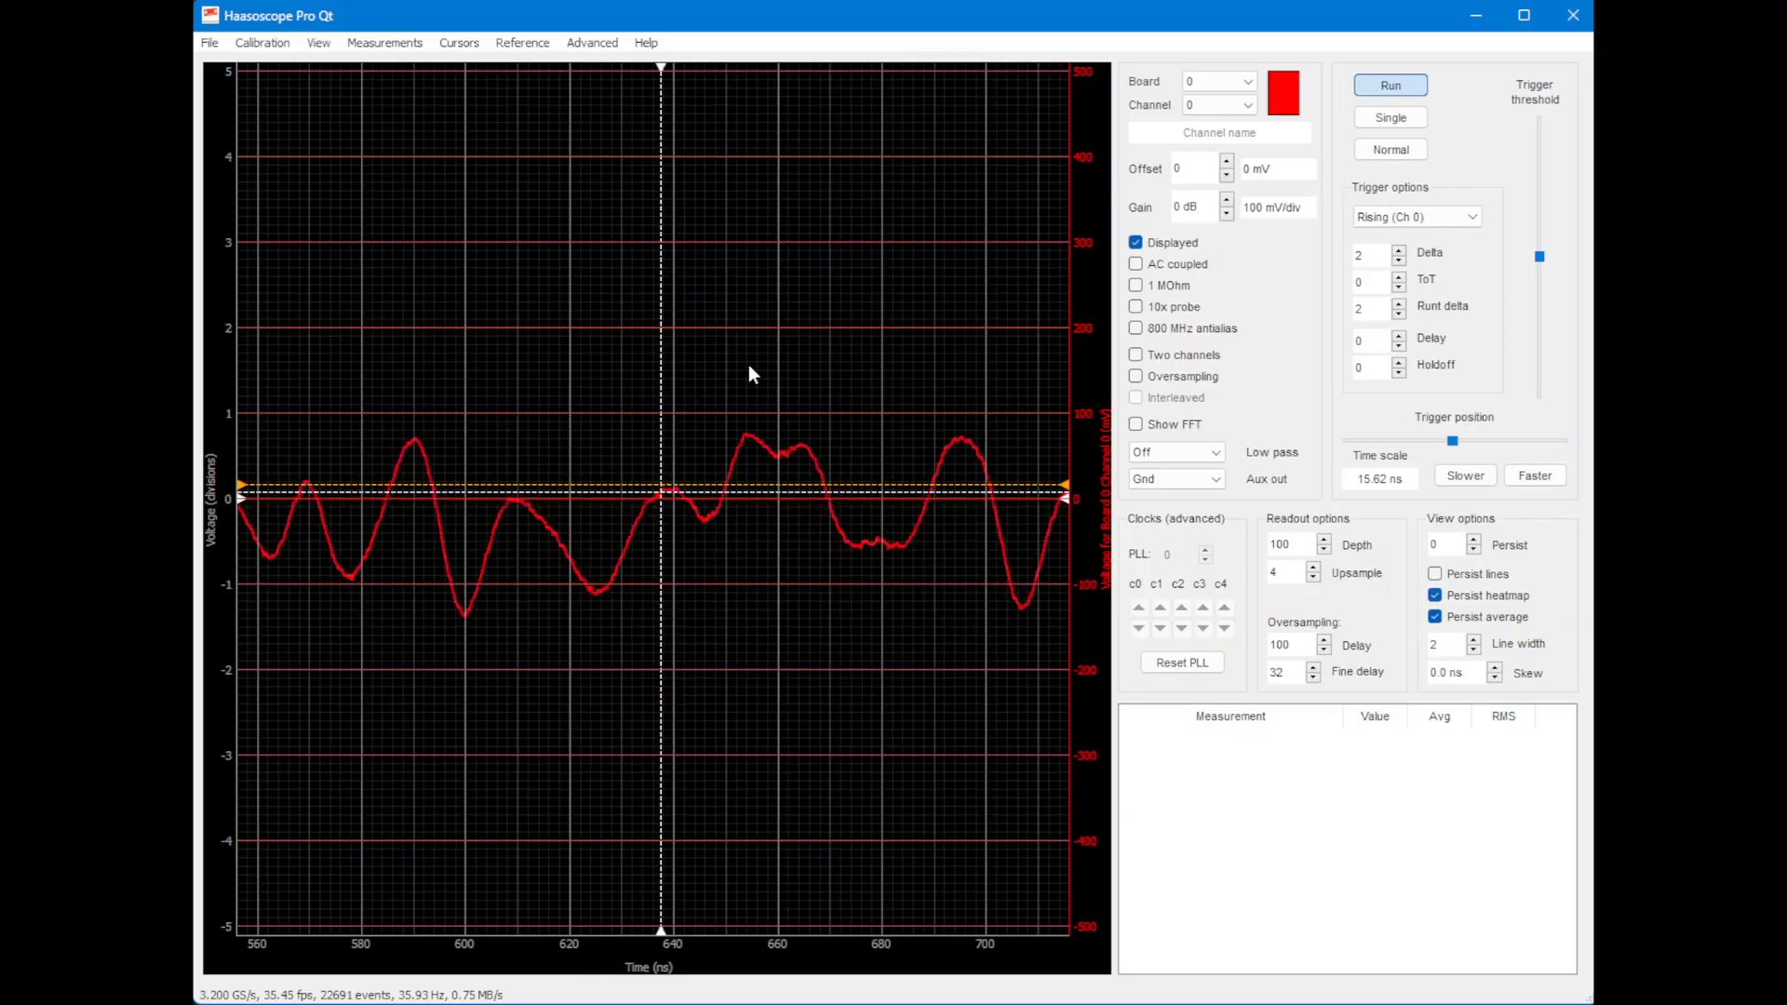
{"action": "left_click", "coordinate": [1399, 277]}
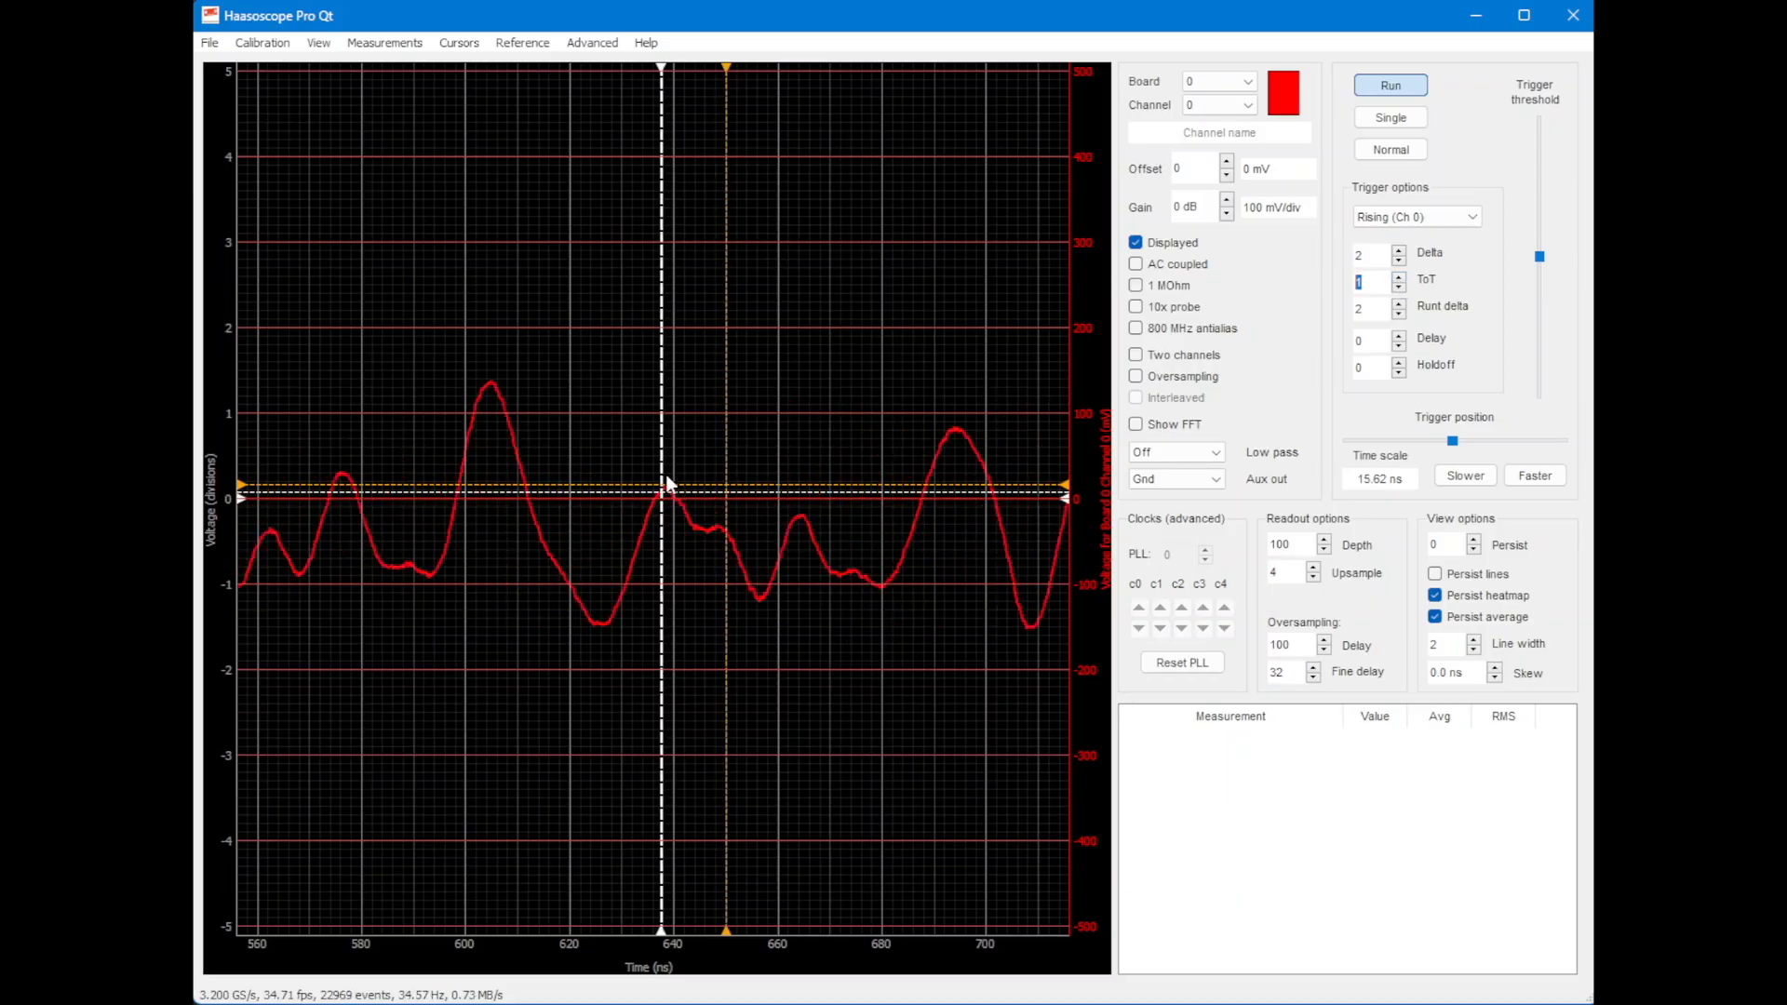
{"action": "left_click_drag", "start_coordinate": [698, 482], "coordinate": [699, 467]}
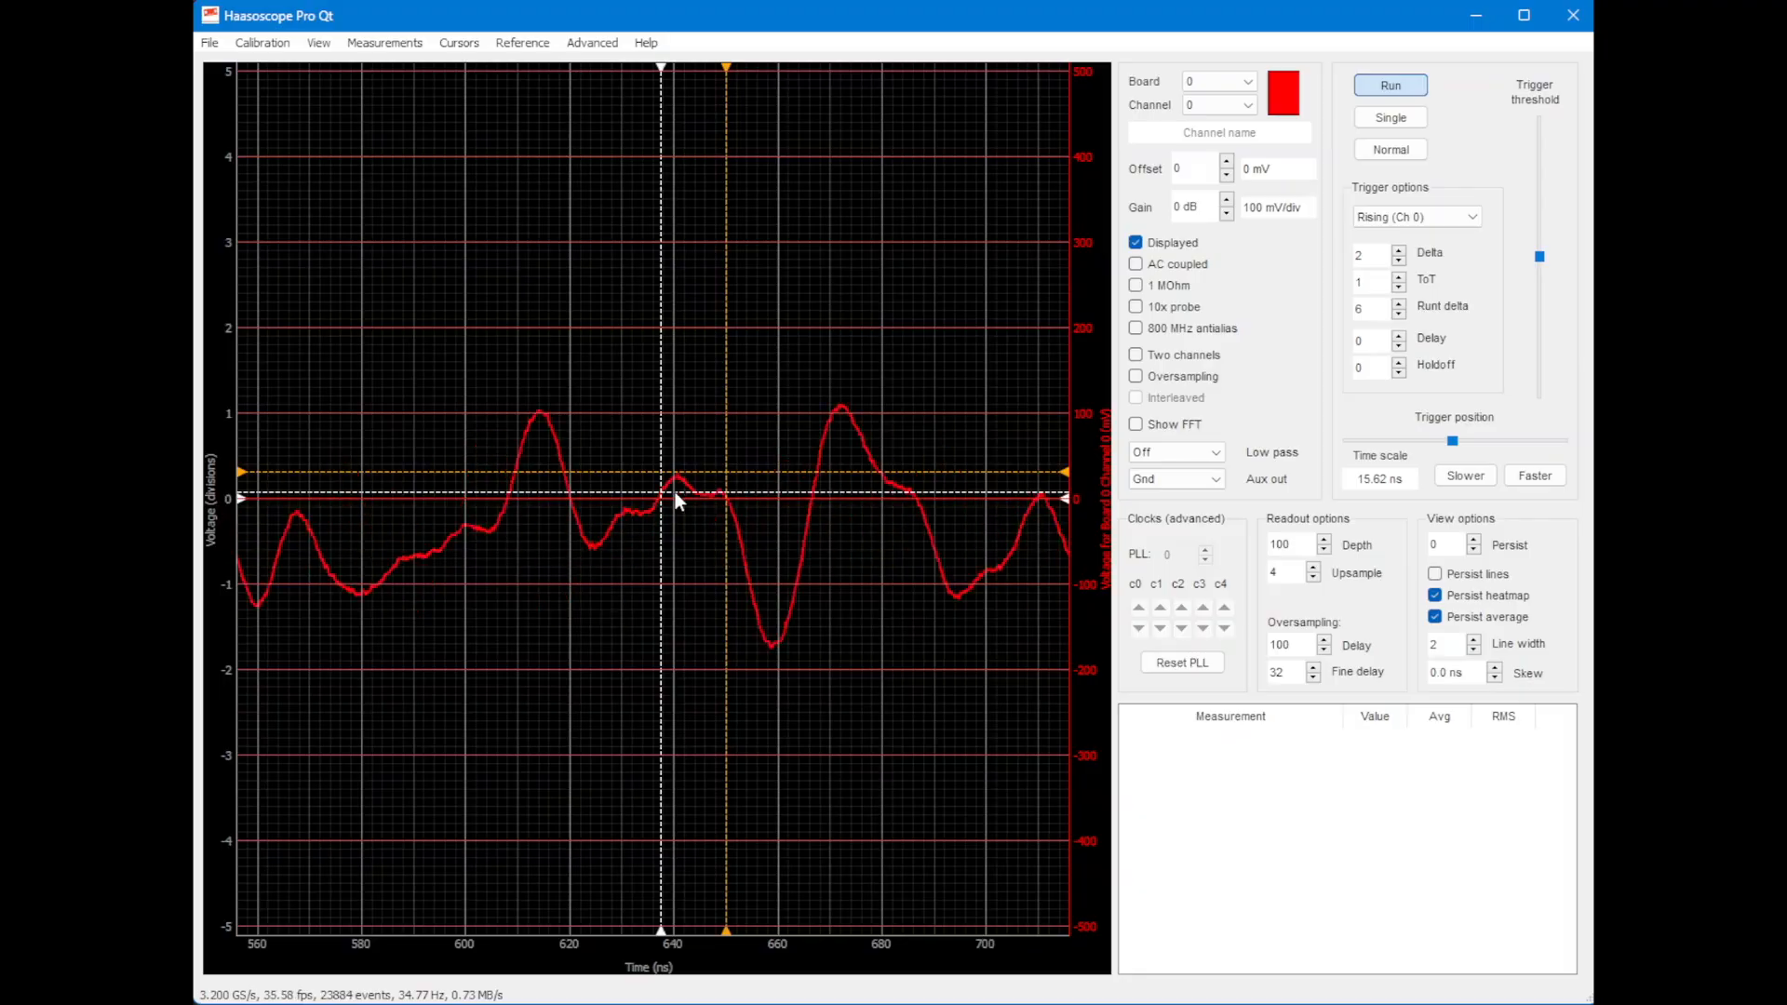
Step: Lower the trigger threshold to about -0.2 divisions and move the time-over-threshold line out to ToT 3
{"action": "mouse_move", "coordinate": [707, 495]}
{"action": "left_mouse_down"}
{"action": "mouse_move", "coordinate": [706, 523]}
{"action": "mouse_move", "coordinate": [705, 467]}
{"action": "mouse_move", "coordinate": [706, 534]}
{"action": "mouse_move", "coordinate": [696, 406]}
{"action": "mouse_move", "coordinate": [689, 532]}
{"action": "mouse_move", "coordinate": [685, 511]}
{"action": "left_mouse_up"}
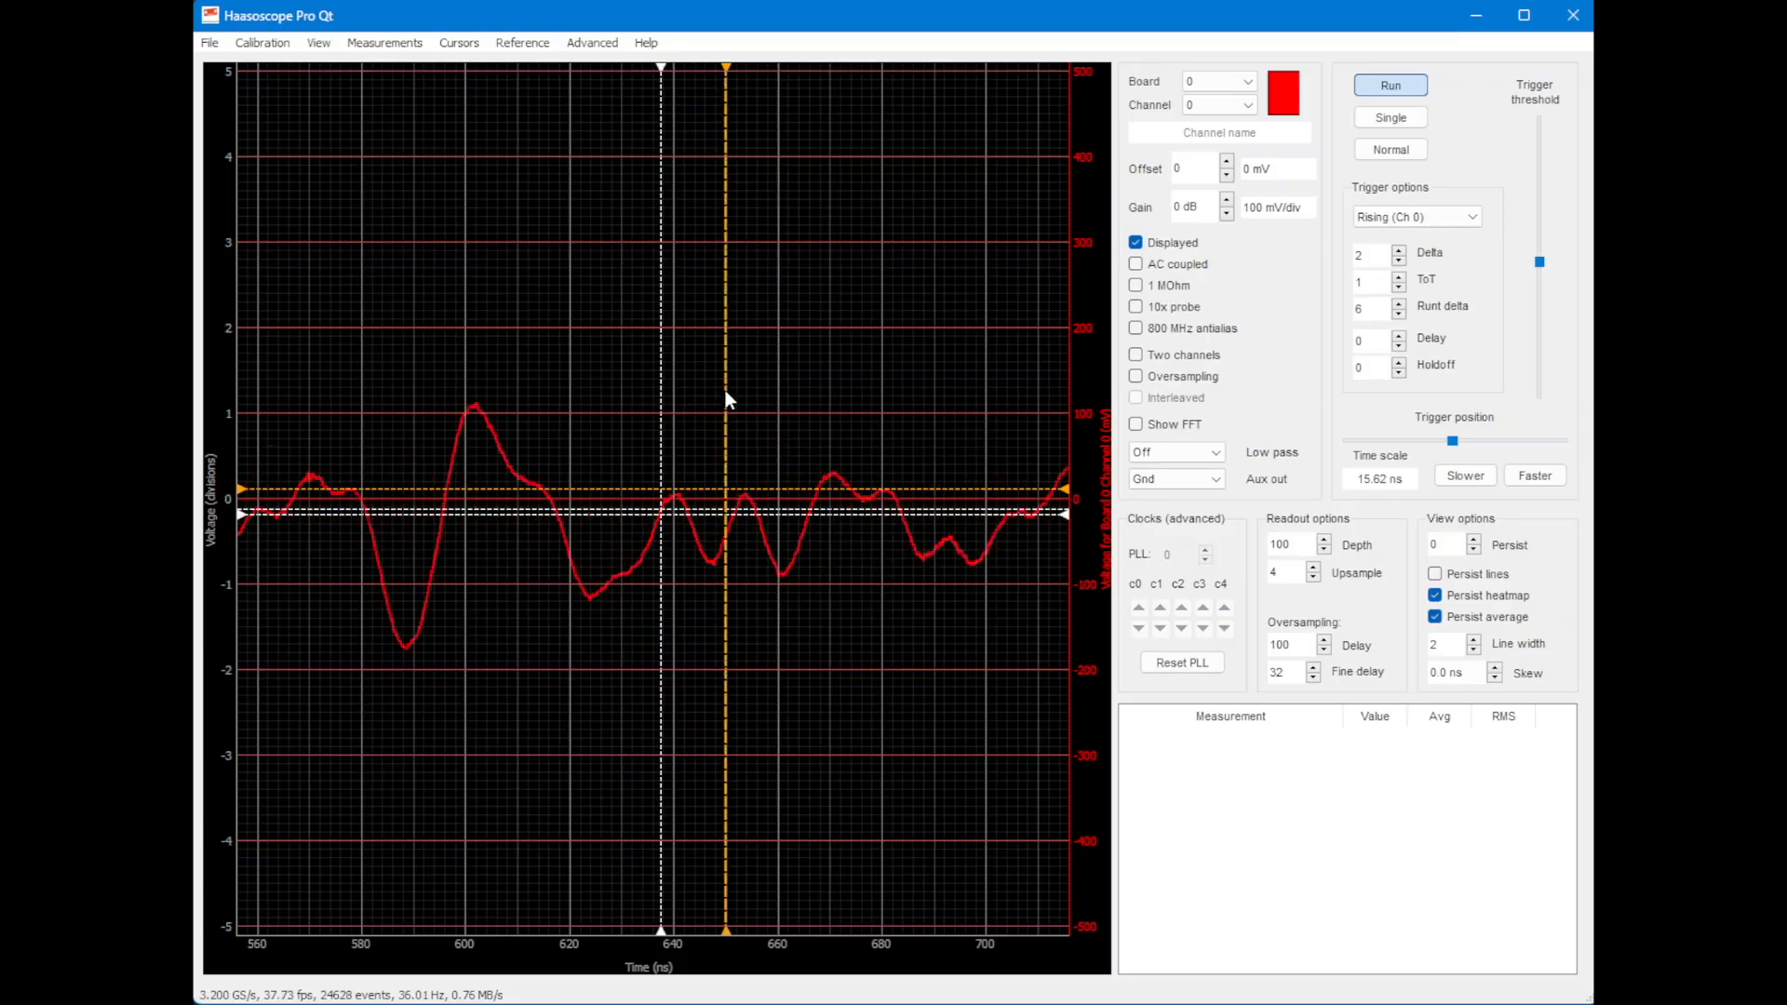
{"action": "left_click_drag", "start_coordinate": [724, 388], "coordinate": [857, 409]}
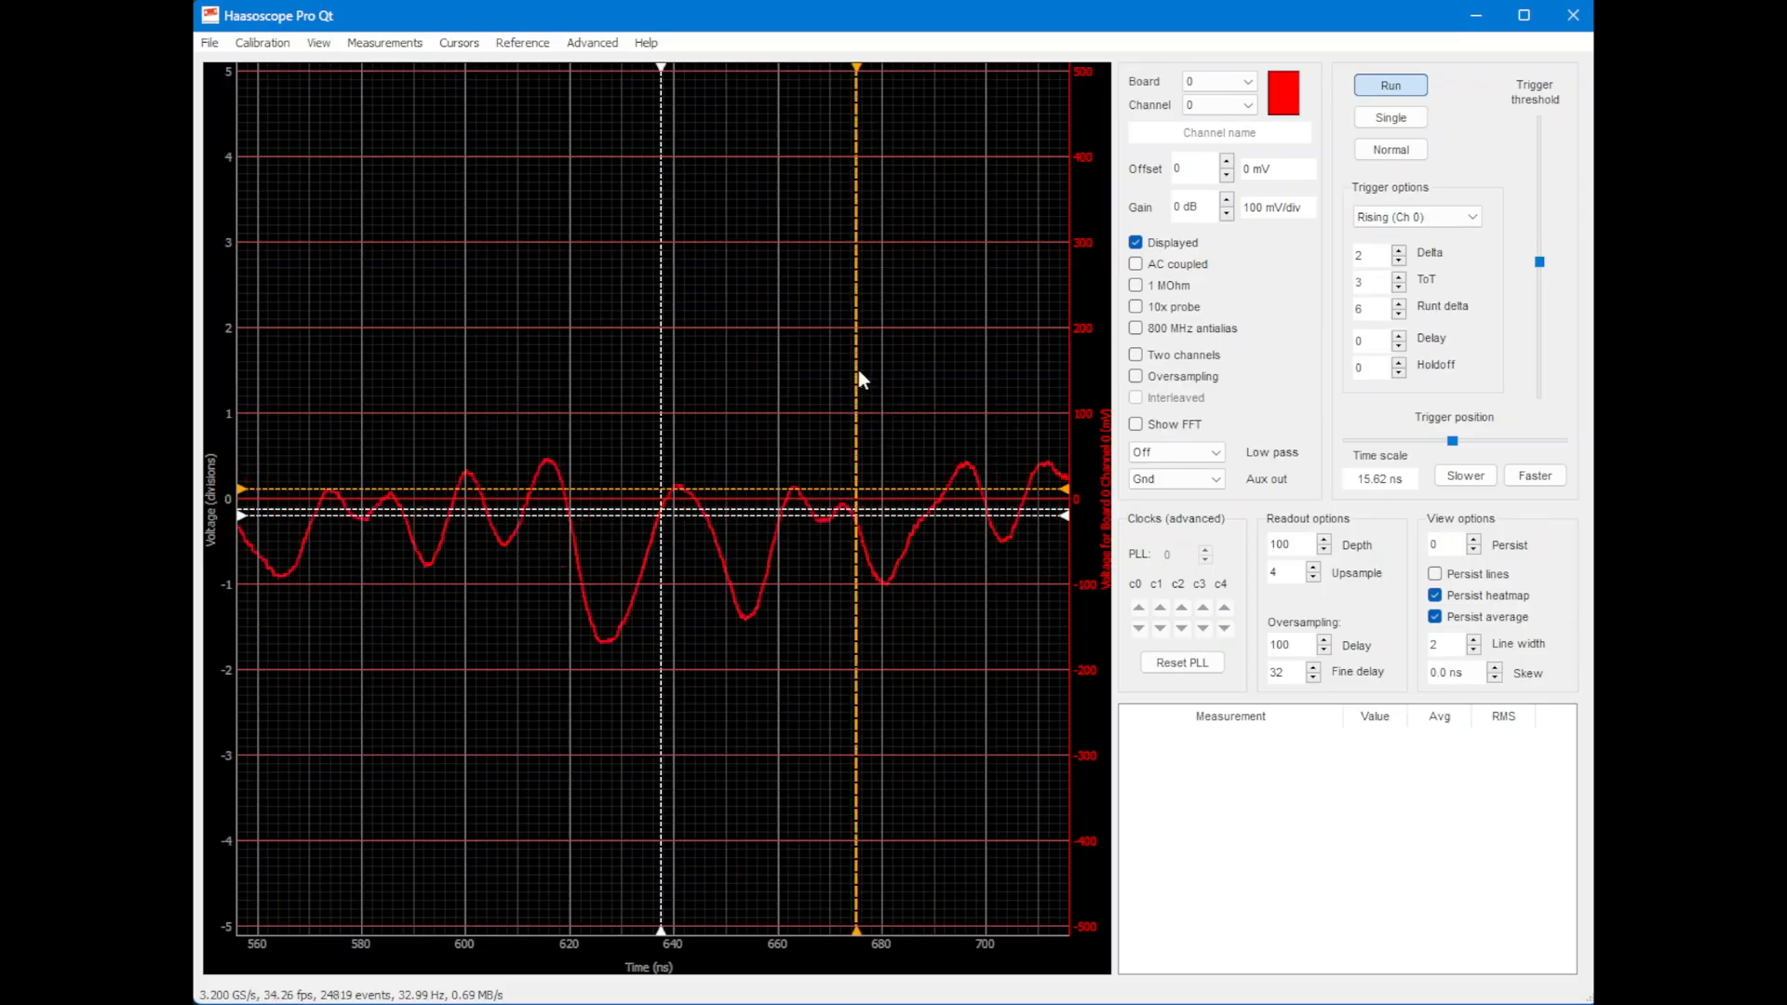
Step: Step the ToT requirement between 1 and 3, and bring it down to 0
{"action": "left_click", "coordinate": [1400, 289]}
{"action": "left_click", "coordinate": [1400, 290]}
{"action": "left_click", "coordinate": [1400, 278]}
{"action": "left_click", "coordinate": [1400, 278]}
{"action": "left_click", "coordinate": [1402, 288]}
{"action": "left_click", "coordinate": [1400, 288]}
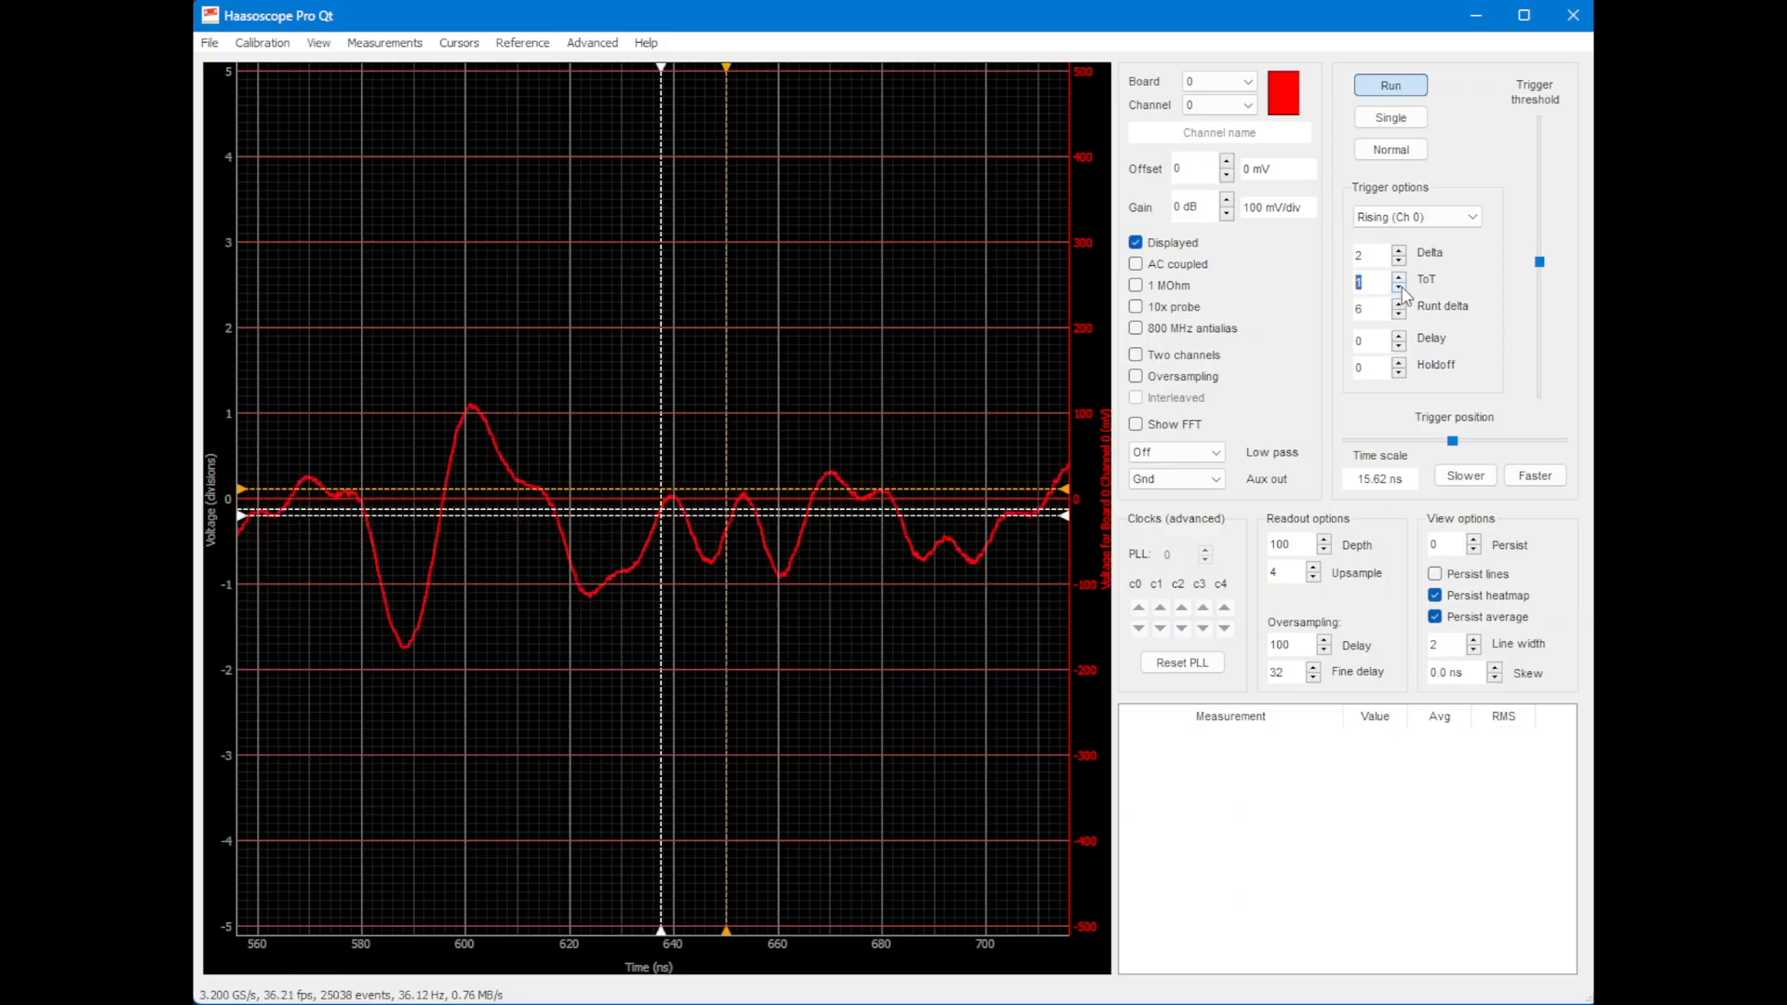
{"action": "left_click_drag", "start_coordinate": [723, 300], "coordinate": [642, 299]}
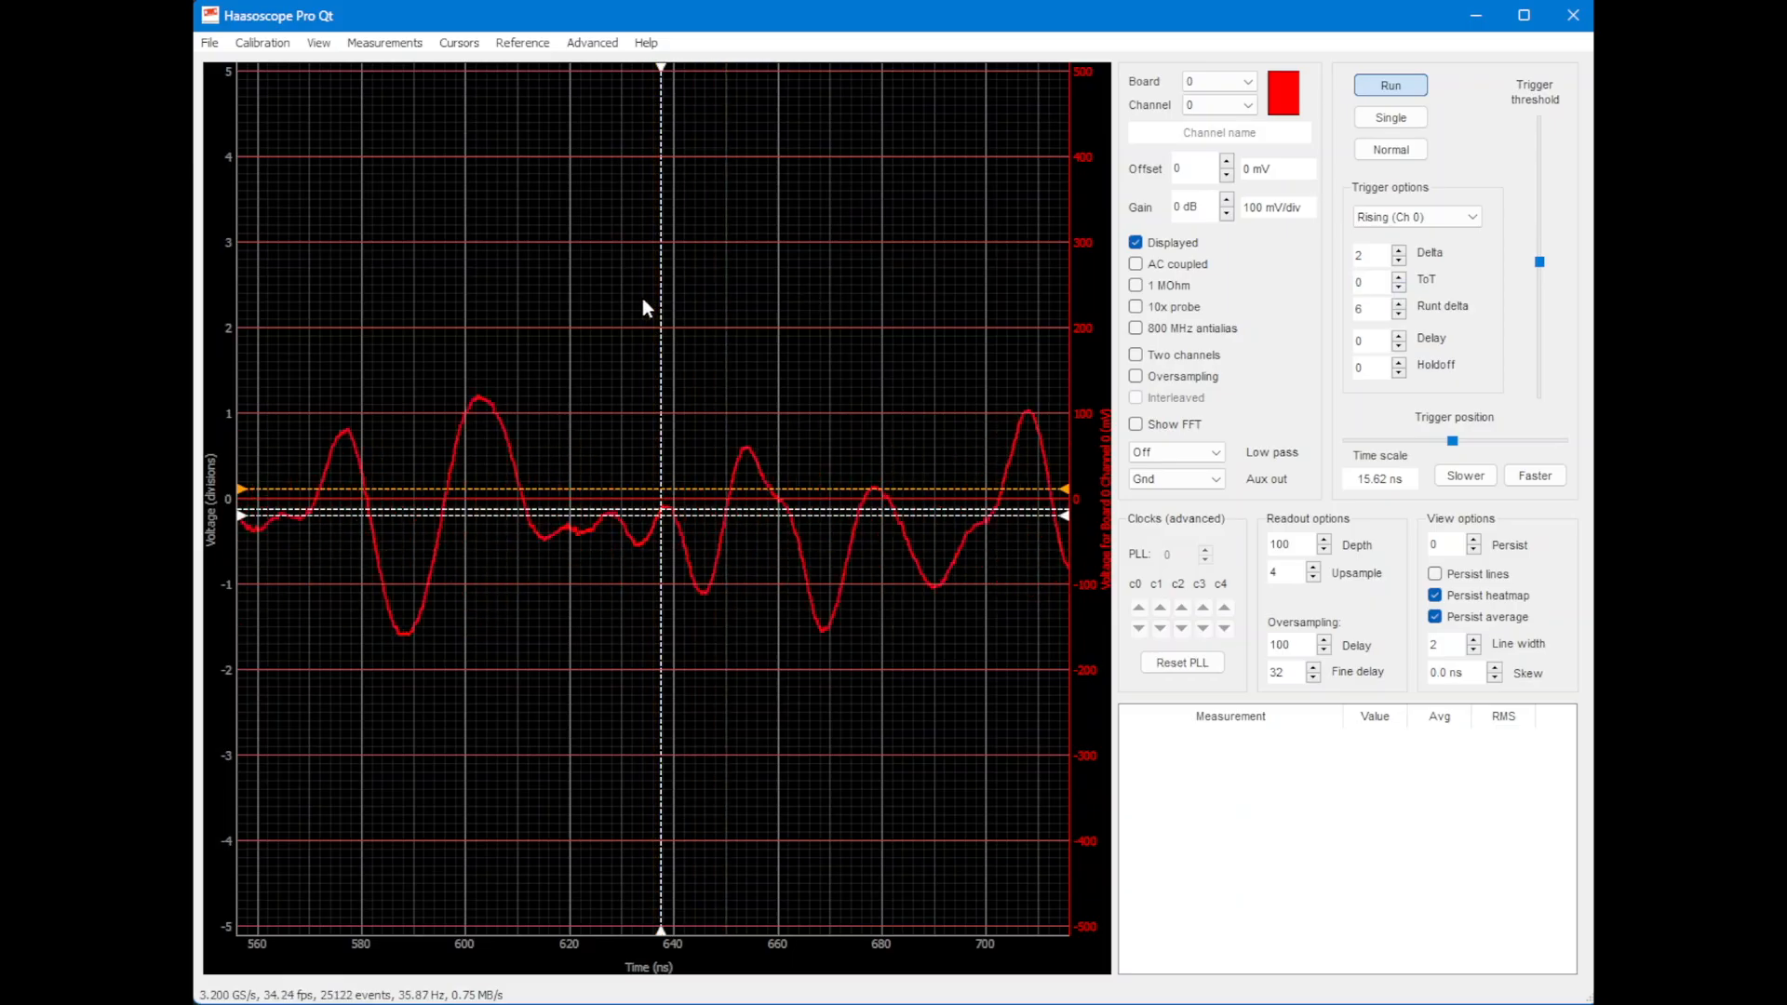
Step: Raise the ToT requirement to 2, and return its line to 0
{"action": "left_click", "coordinate": [1400, 277]}
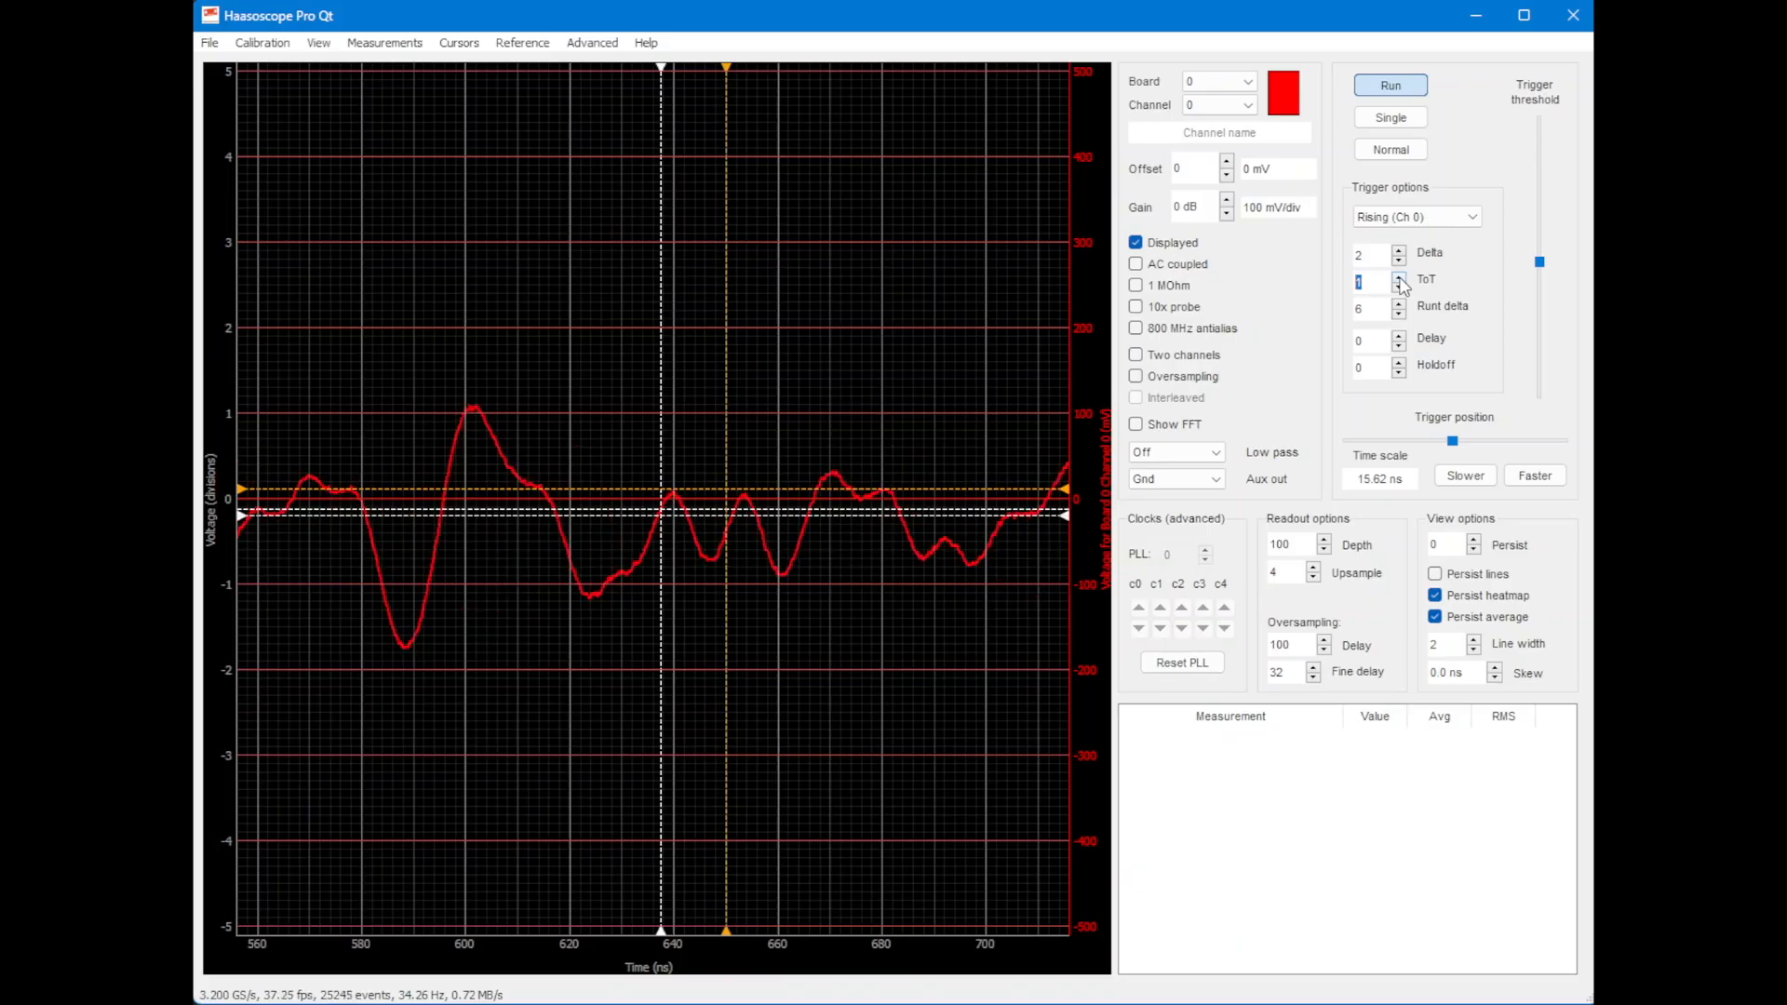
{"action": "left_click", "coordinate": [1400, 277]}
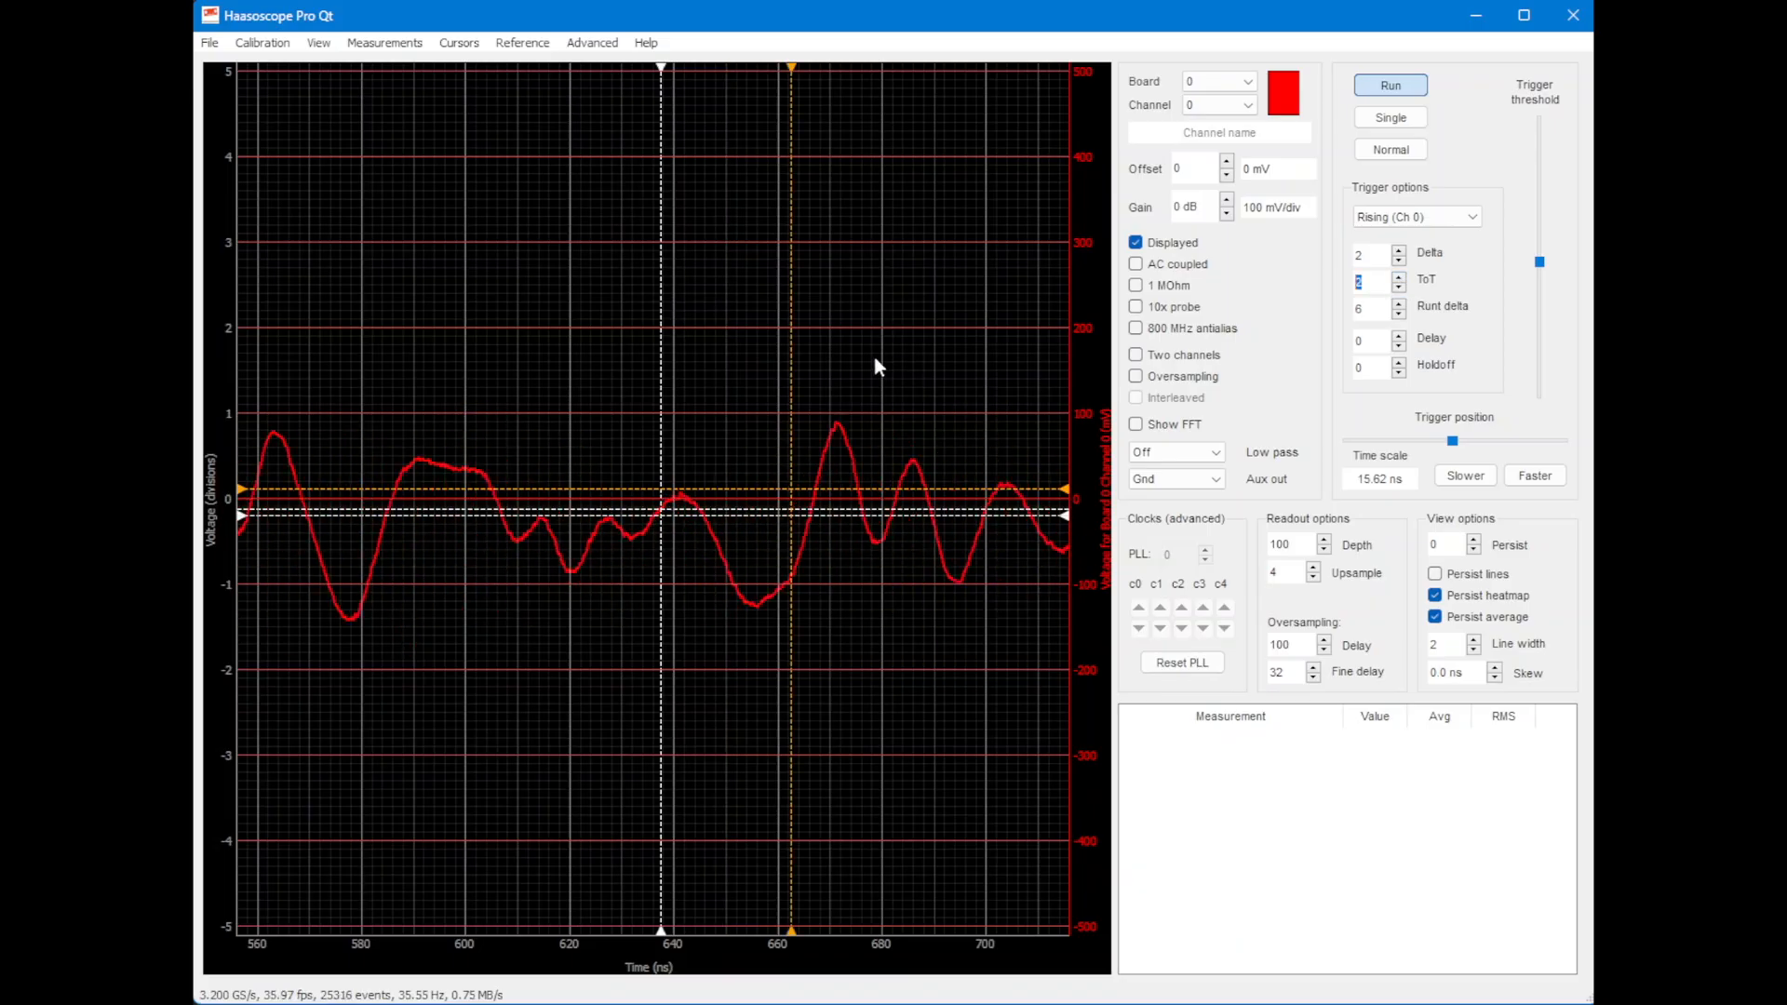
{"action": "left_click_drag", "start_coordinate": [791, 365], "coordinate": [416, 368]}
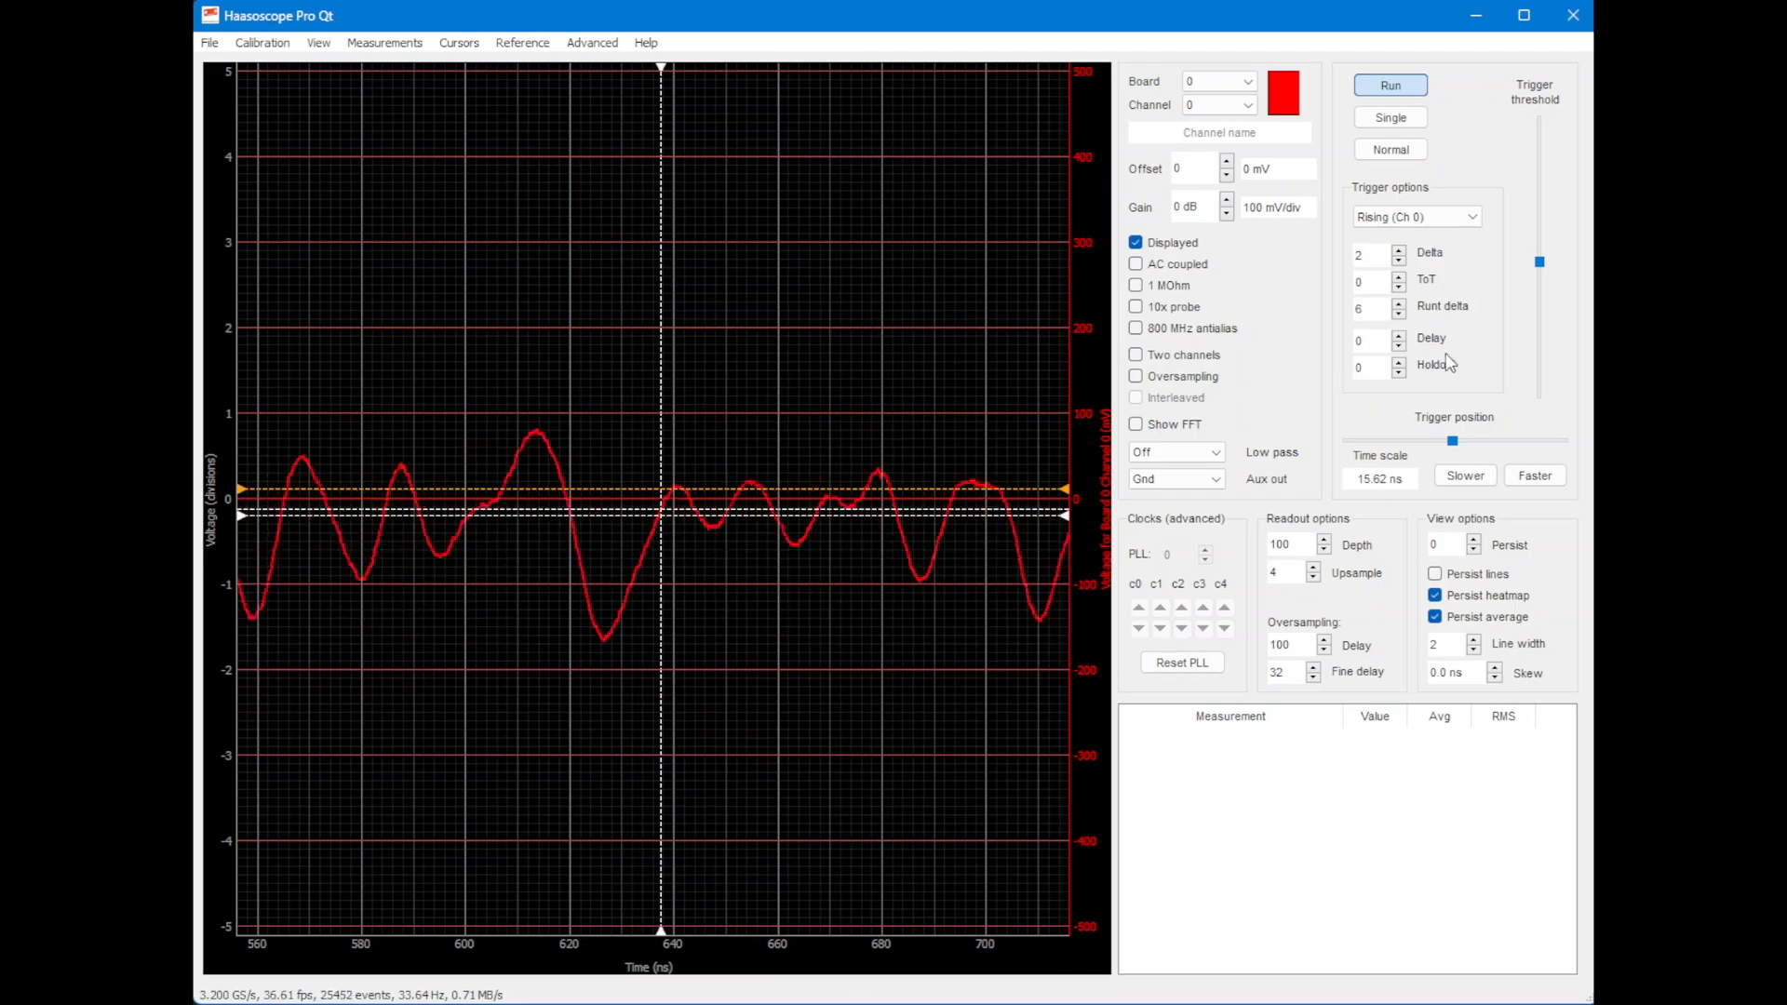
Step: Set the trigger's ToT requirement to 4
{"action": "left_click", "coordinate": [1400, 279]}
{"action": "left_click", "coordinate": [1399, 279]}
{"action": "left_click", "coordinate": [1400, 279]}
{"action": "left_click", "coordinate": [1399, 279]}
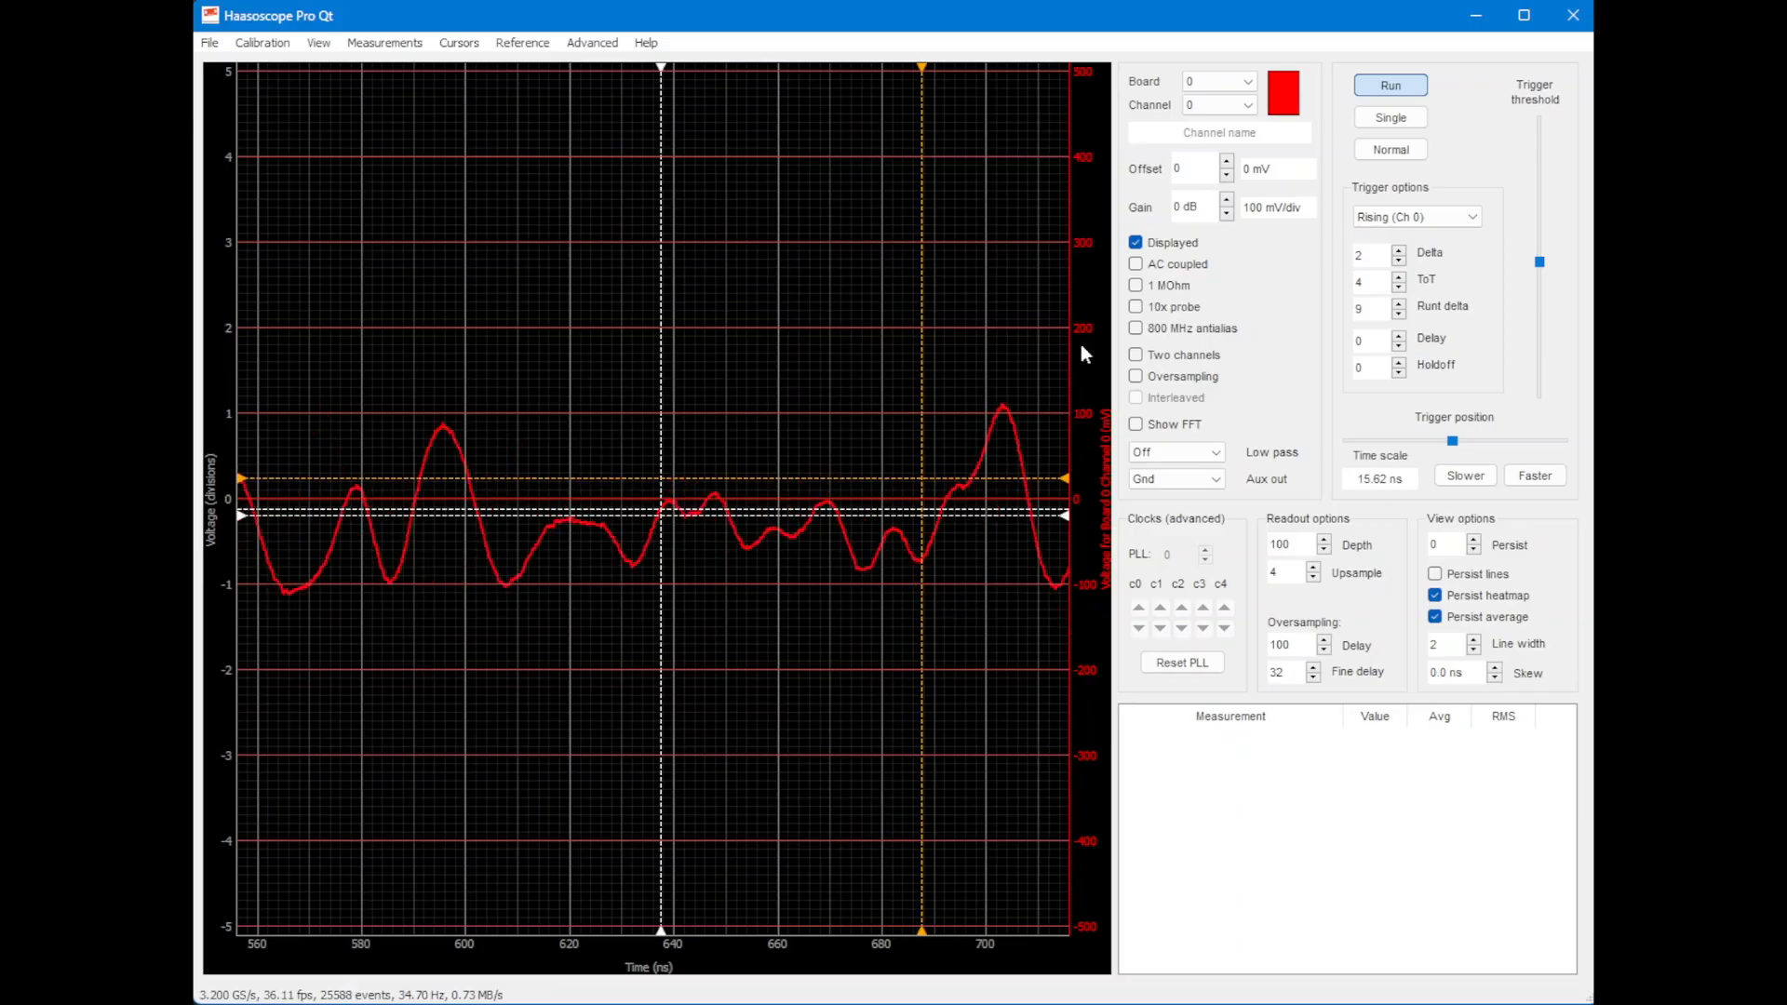
Step: Switch the trigger to Falling (Ch 0), lowering its threshold to about -0.35 divisions and the runt delta to 7
{"action": "left_click", "coordinate": [1415, 216]}
{"action": "left_click", "coordinate": [1418, 244]}
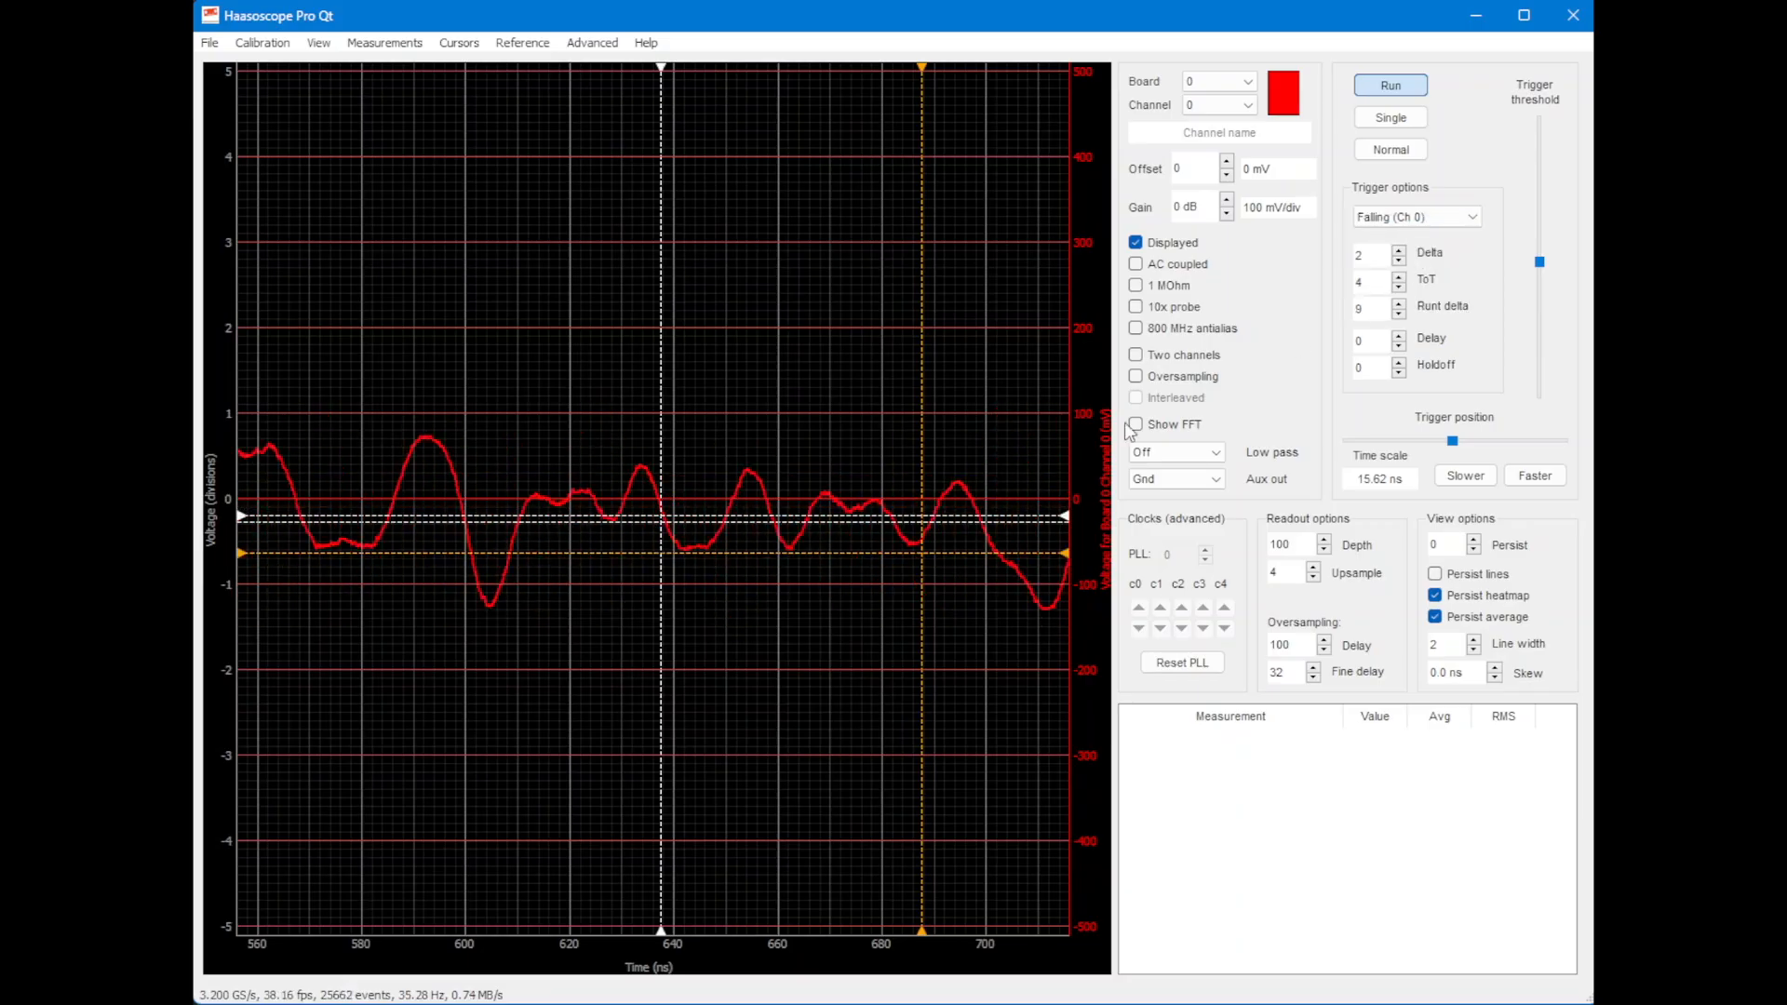
{"action": "left_click_drag", "start_coordinate": [772, 552], "coordinate": [786, 527]}
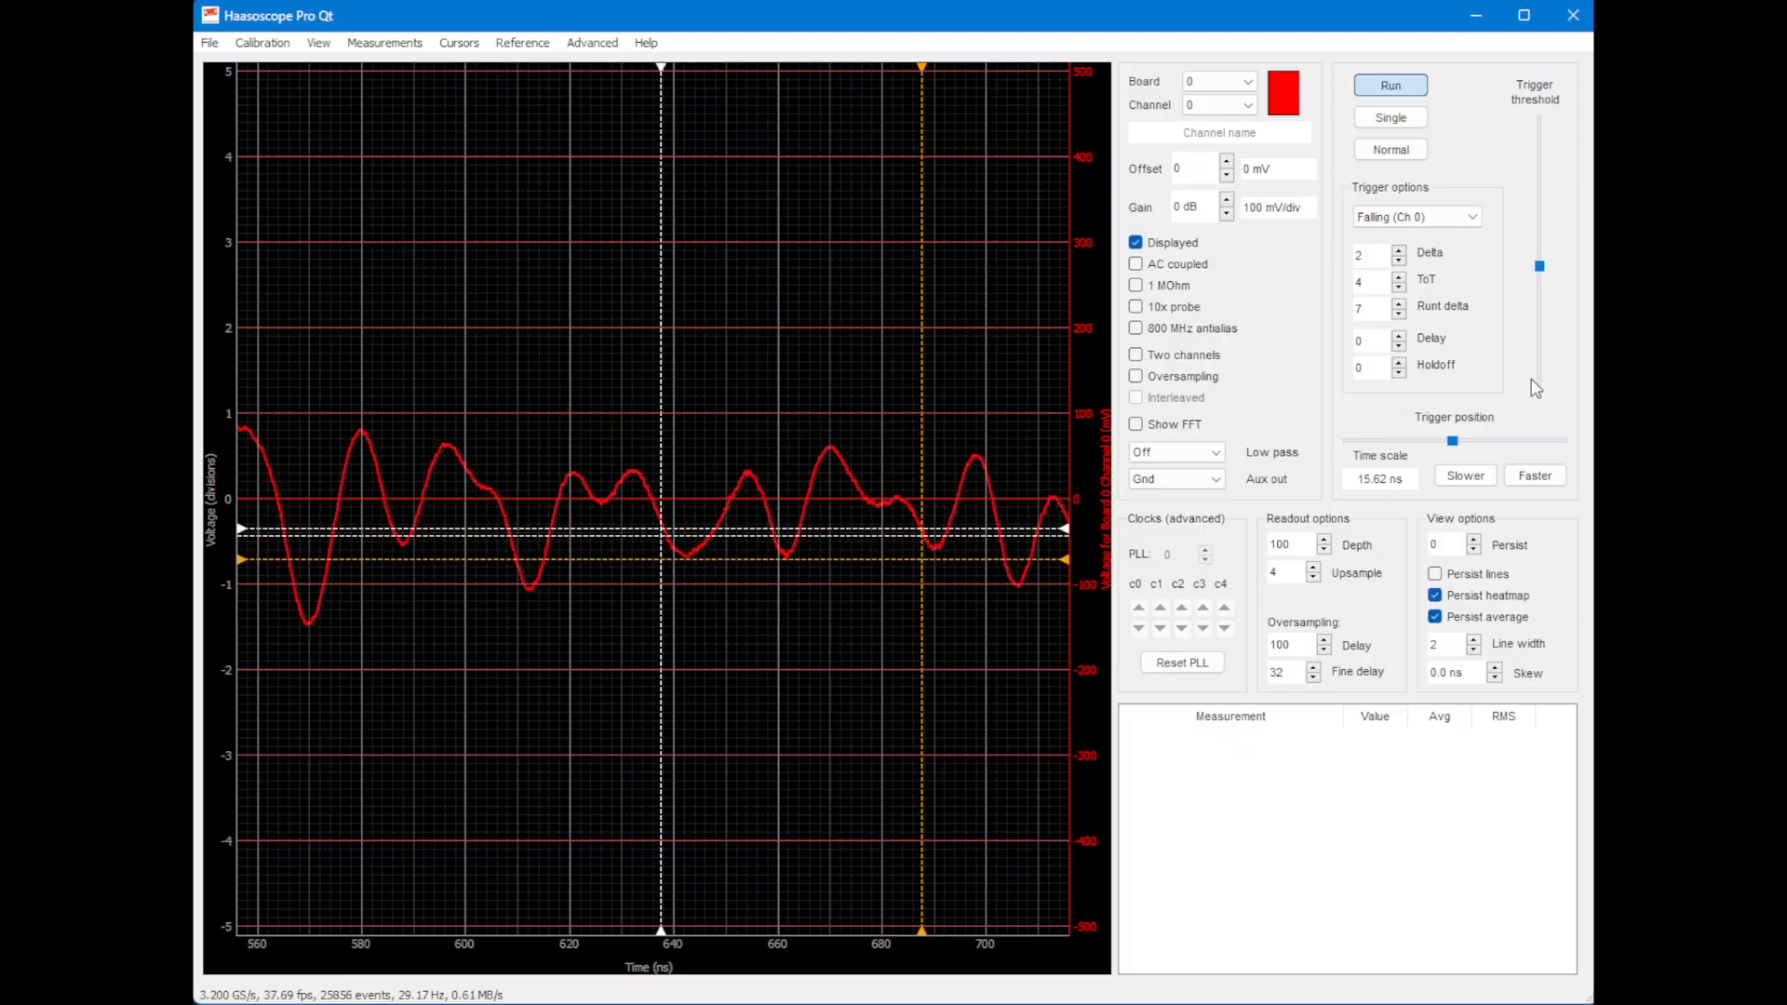
Step: Move the runt line down until the runt delta is 128, and return the time-over-threshold line to ToT 0
{"action": "left_click_drag", "start_coordinate": [873, 557], "coordinate": [846, 795]}
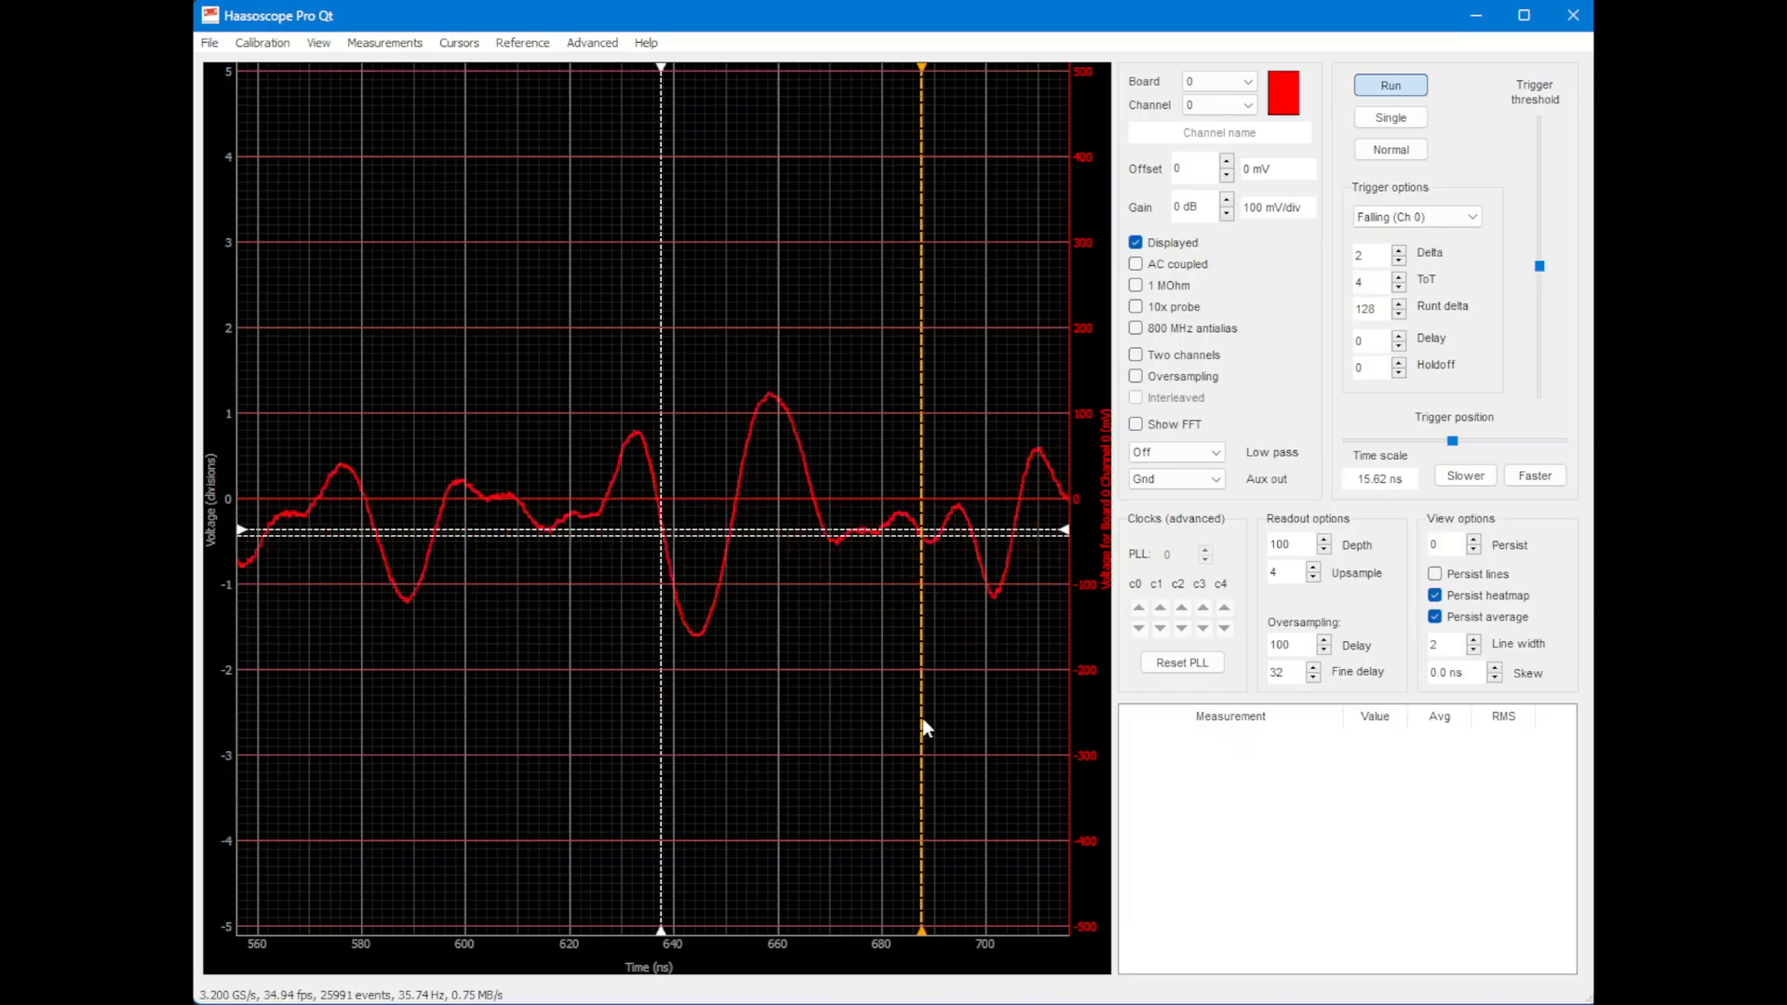
{"action": "left_click_drag", "start_coordinate": [921, 725], "coordinate": [620, 712]}
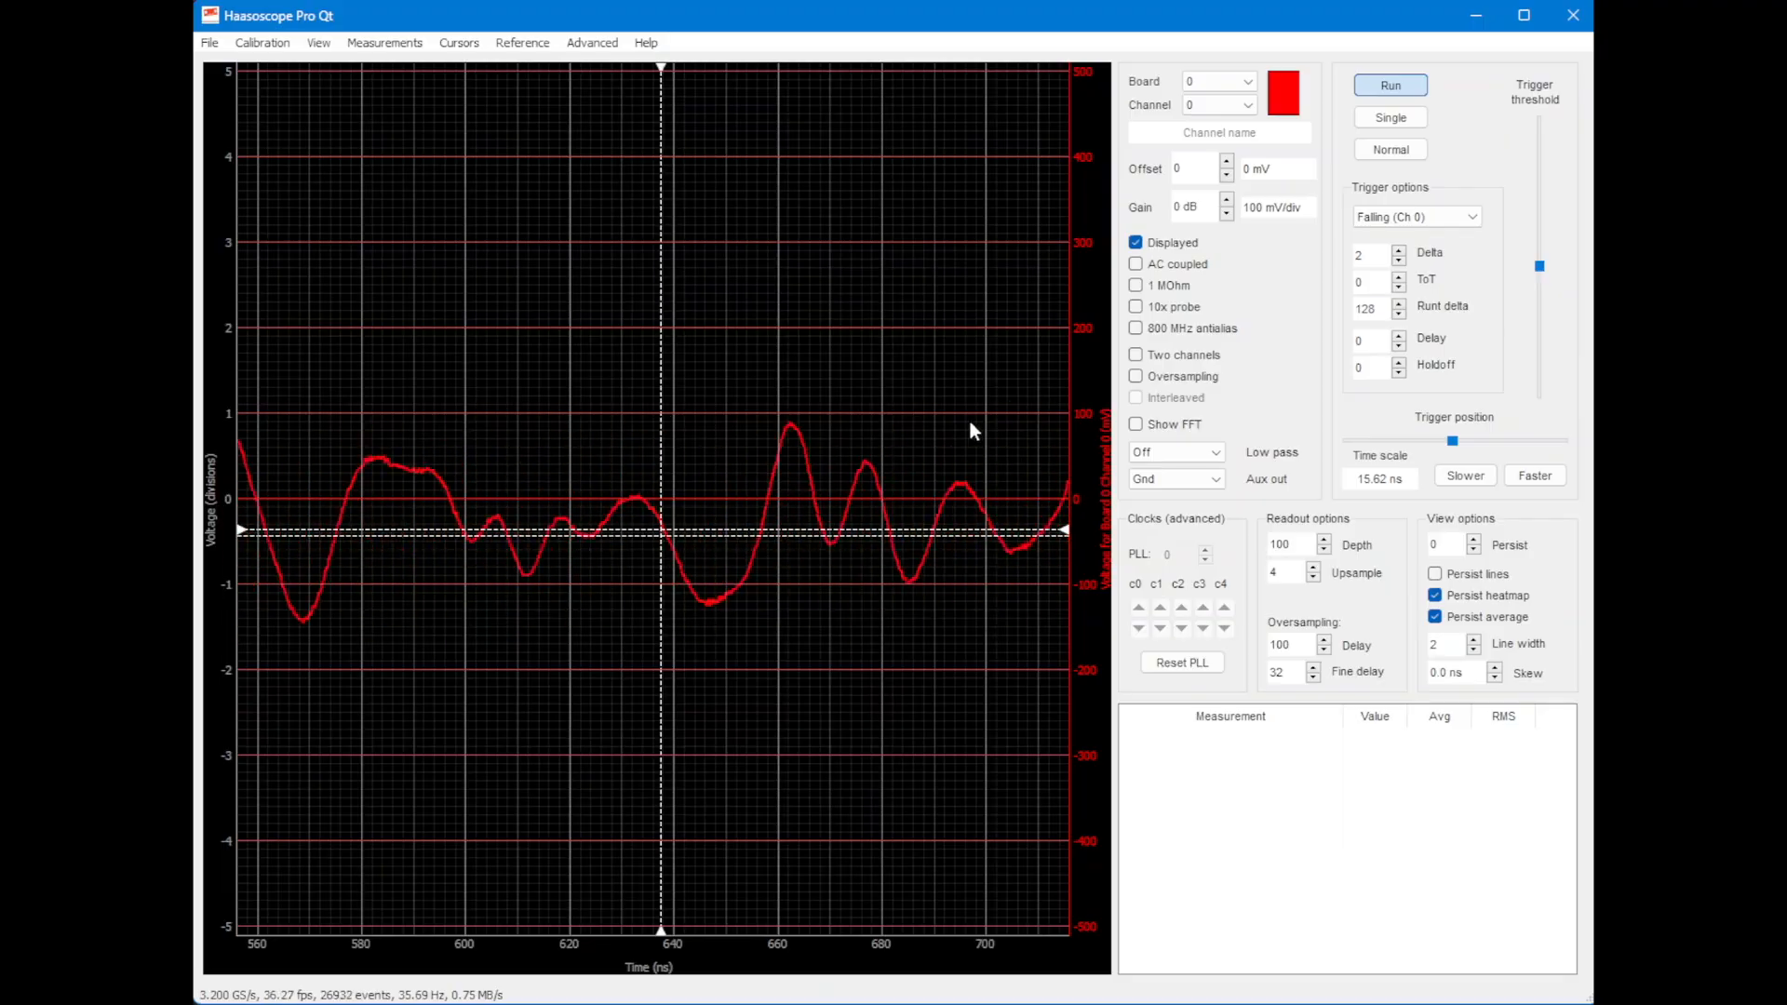
Step: Raise the trigger holdoff to 3, move its line out to 5, and bring it back to 2
{"action": "left_click", "coordinate": [1398, 361]}
{"action": "left_click", "coordinate": [1398, 361]}
{"action": "left_click", "coordinate": [1399, 361]}
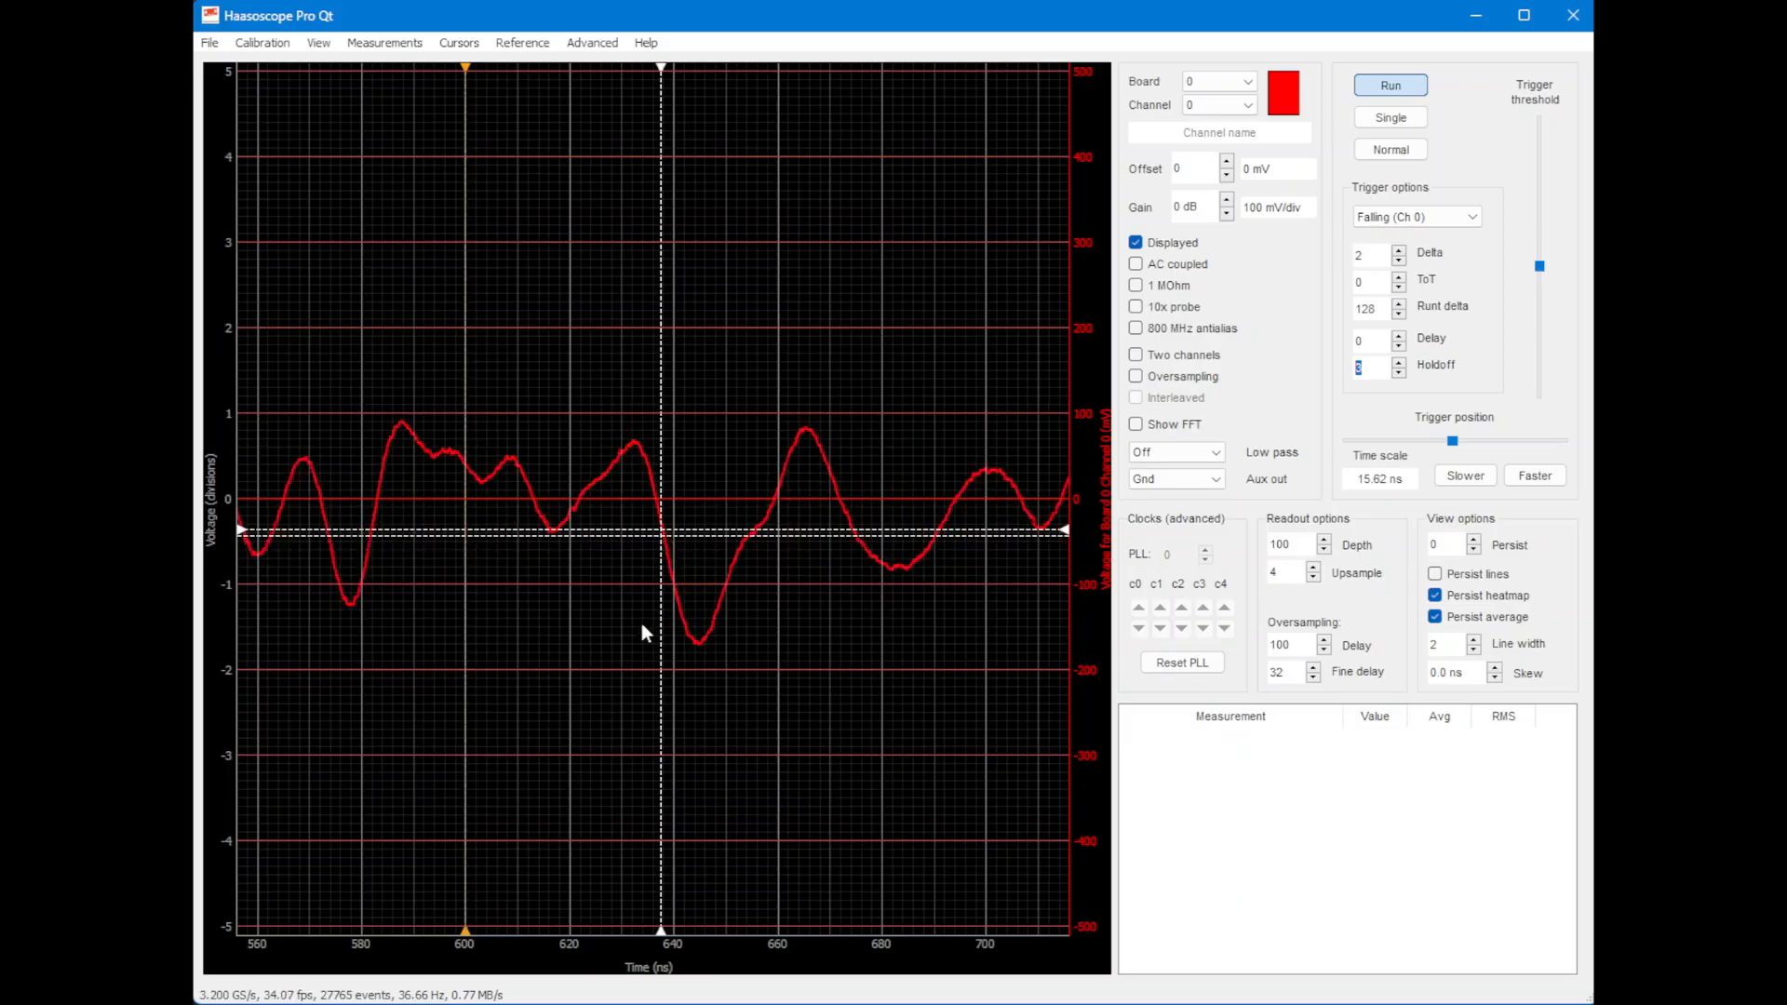
{"action": "left_click_drag", "start_coordinate": [465, 587], "coordinate": [276, 583]}
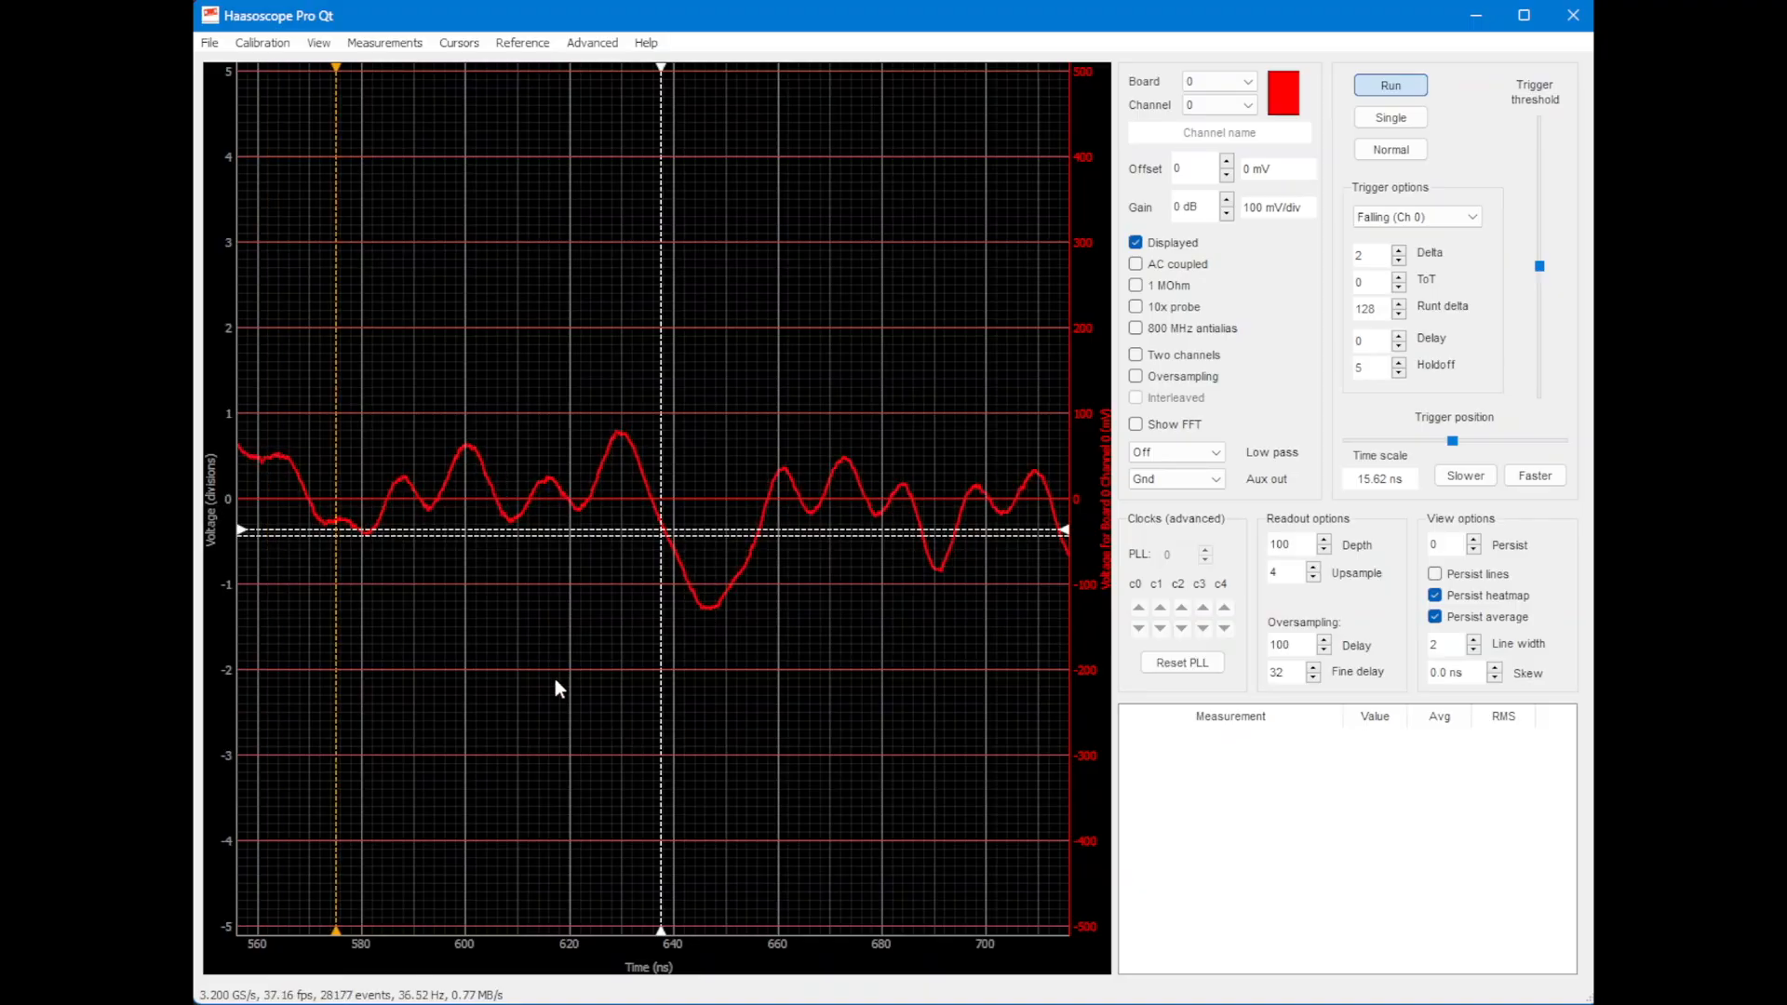
{"action": "left_click_drag", "start_coordinate": [341, 644], "coordinate": [503, 643]}
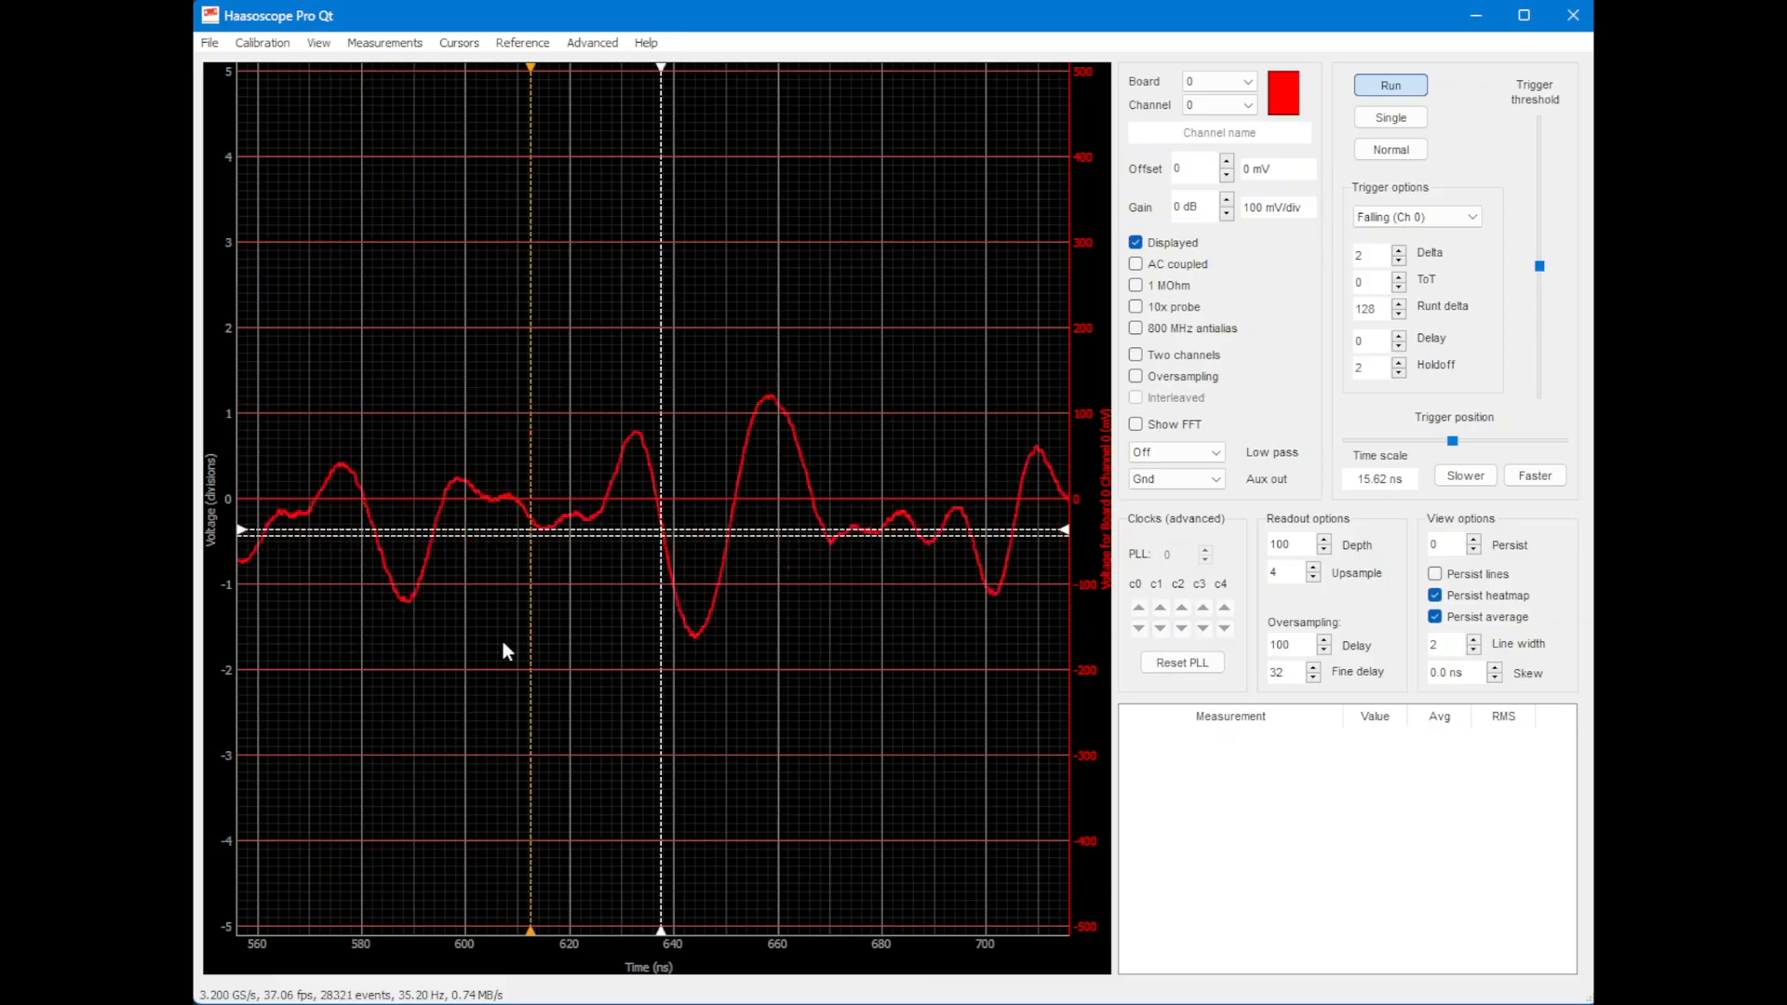